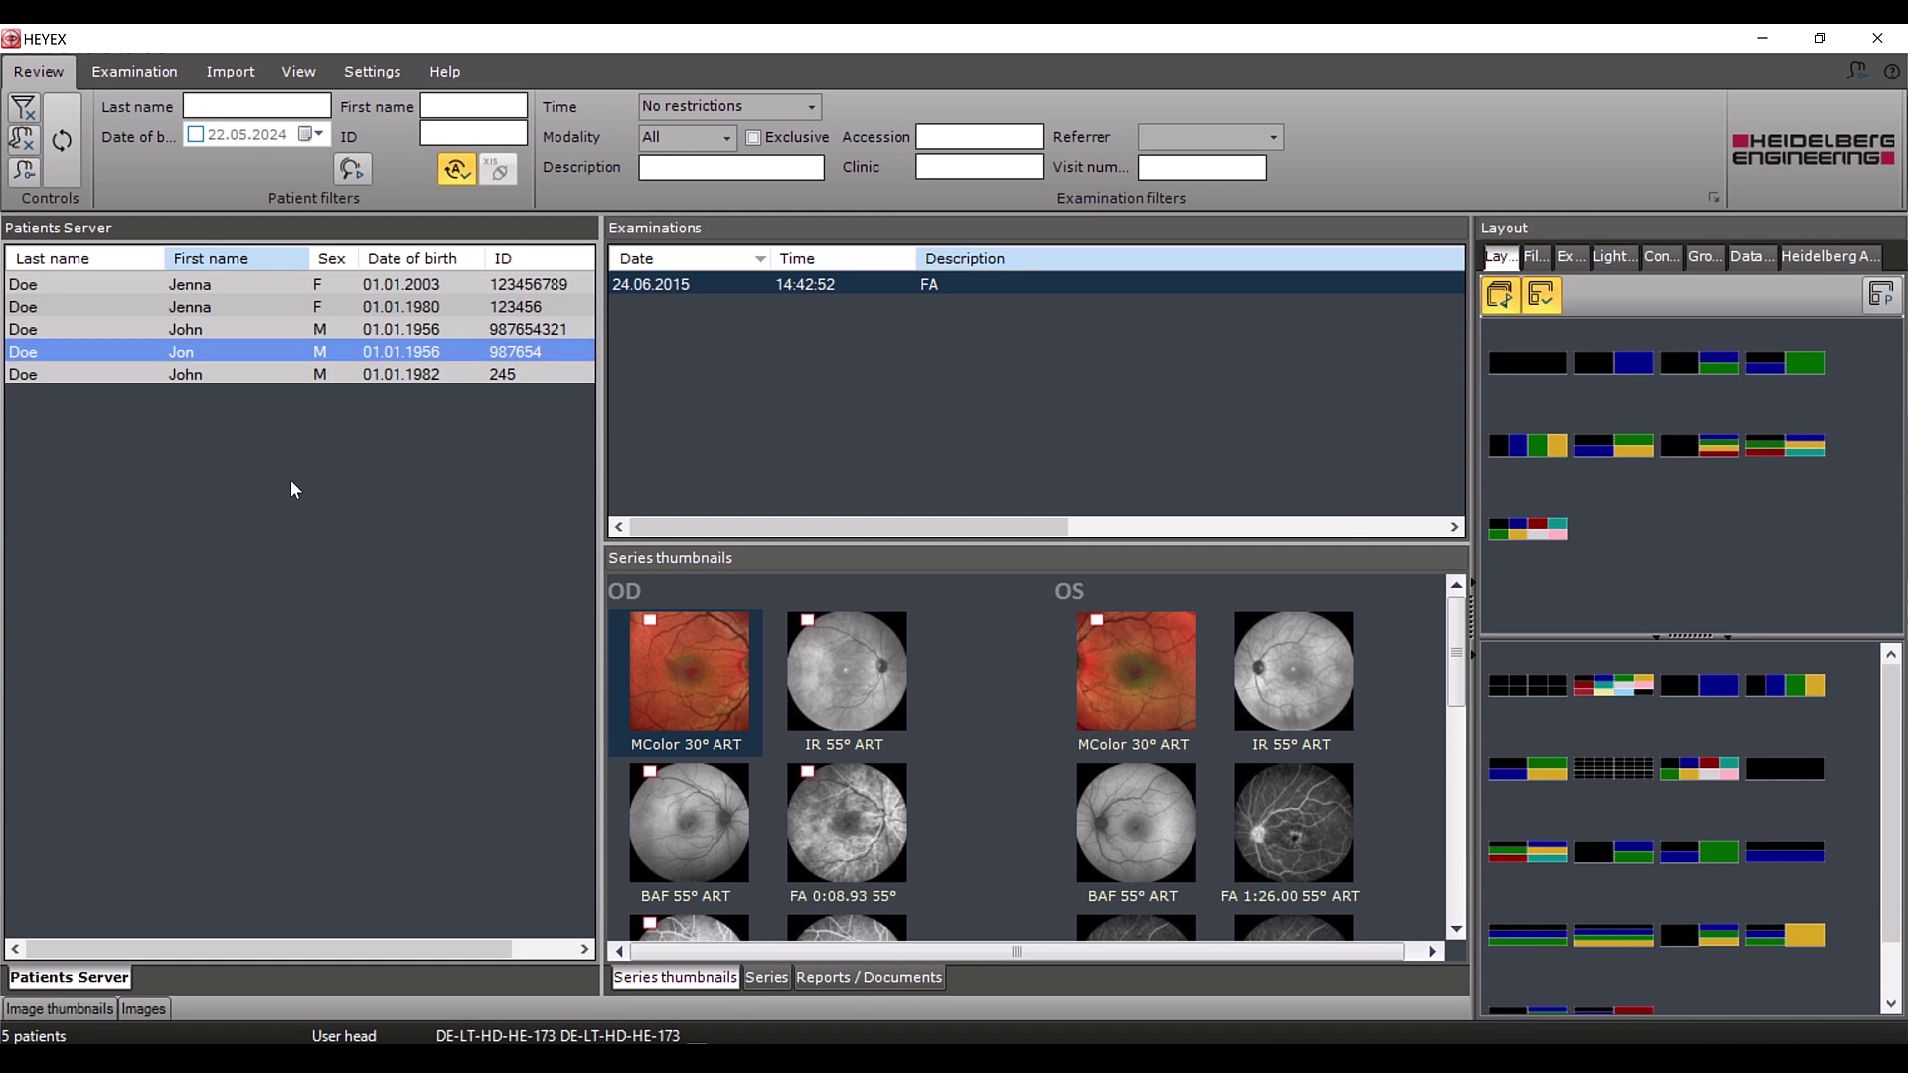
Insert the missing 'h' into the patient's first name via Rename patient and save
right_click(231, 356)
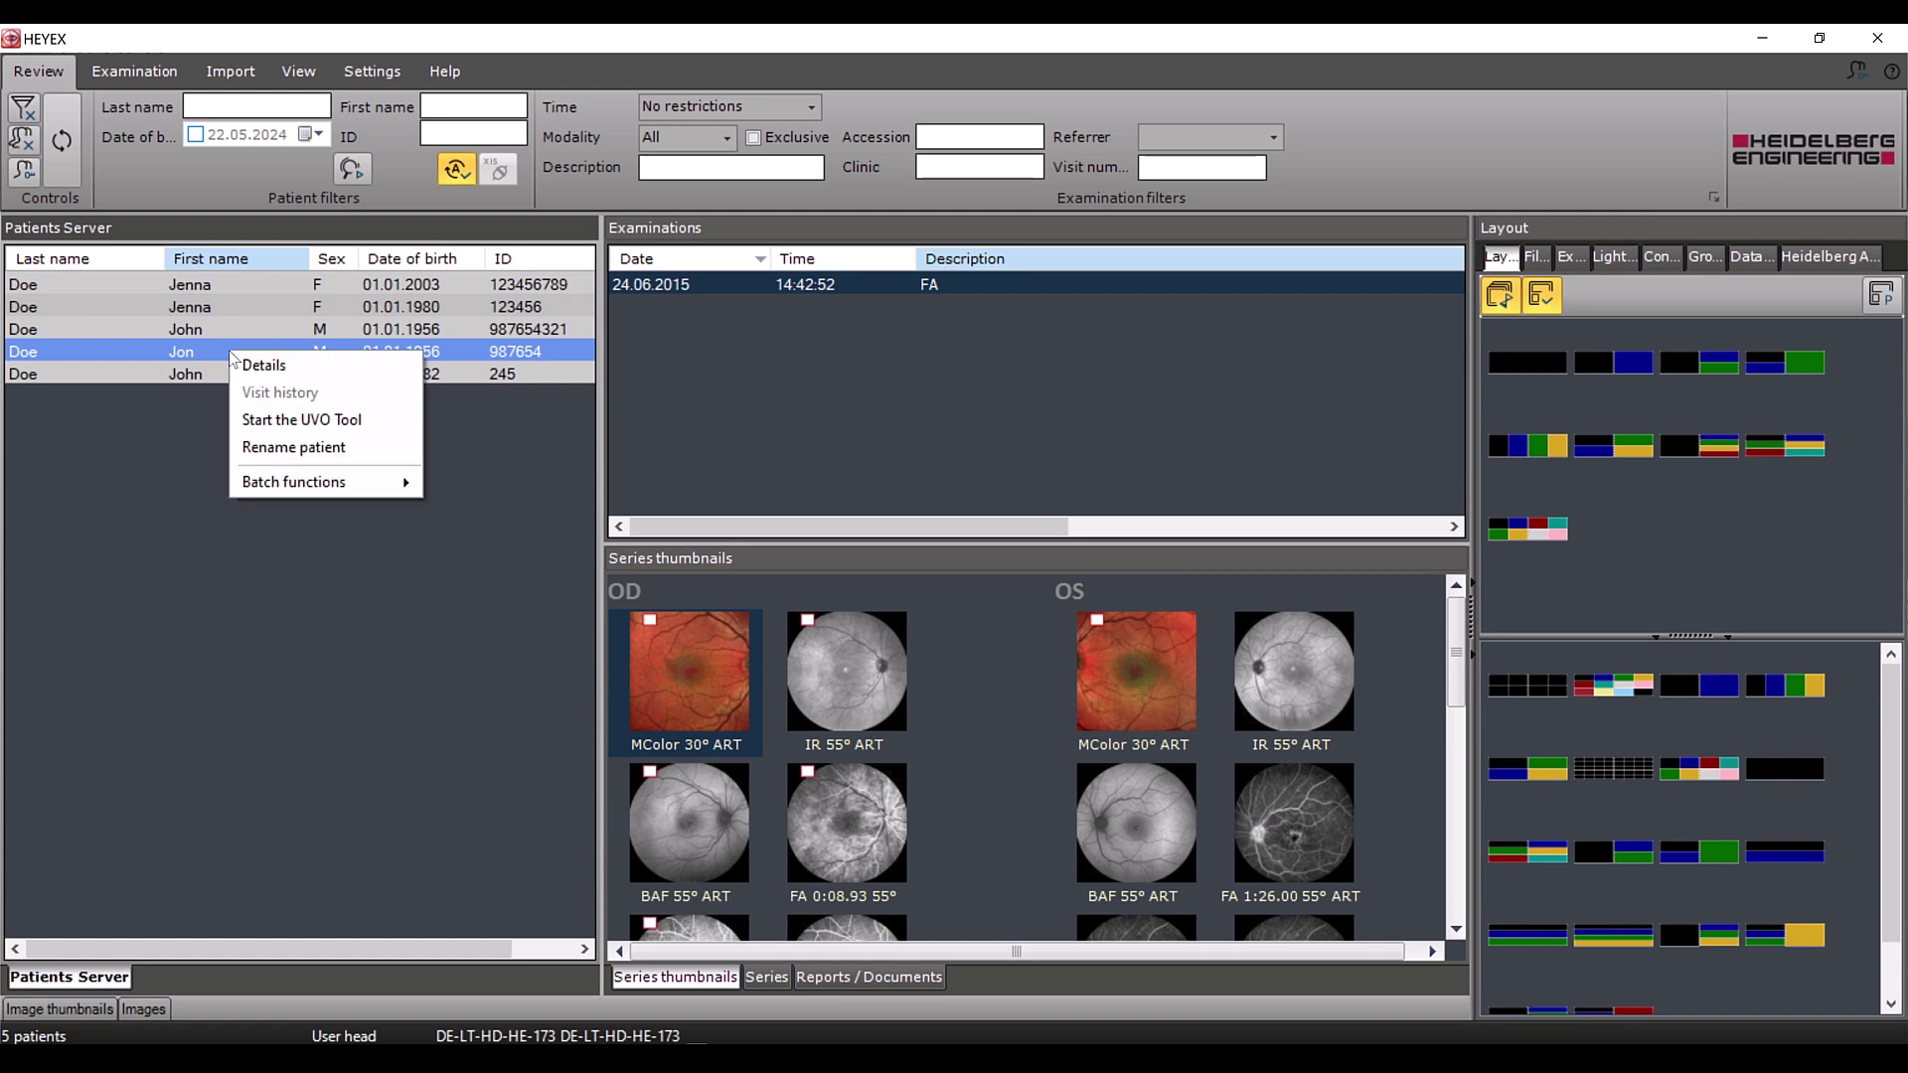
left_click(247, 448)
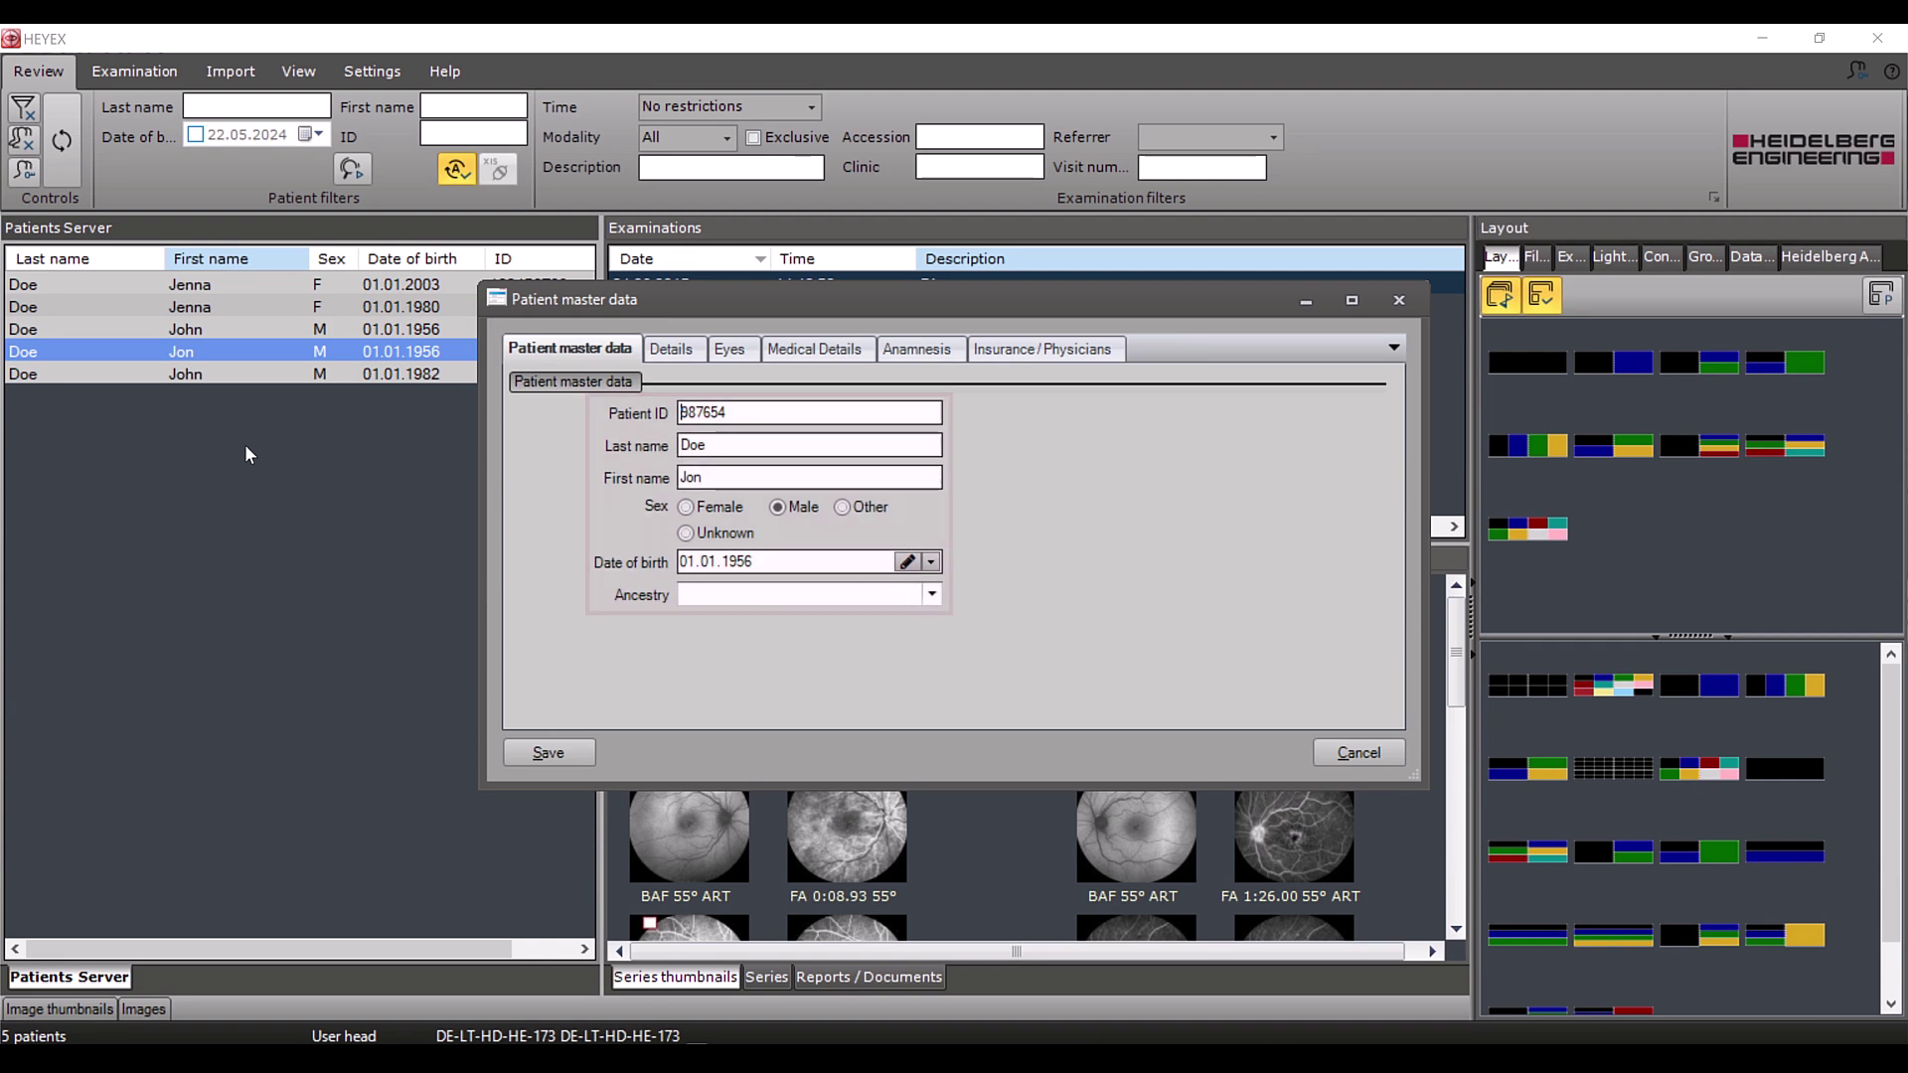
left_click(692, 478)
type("h")
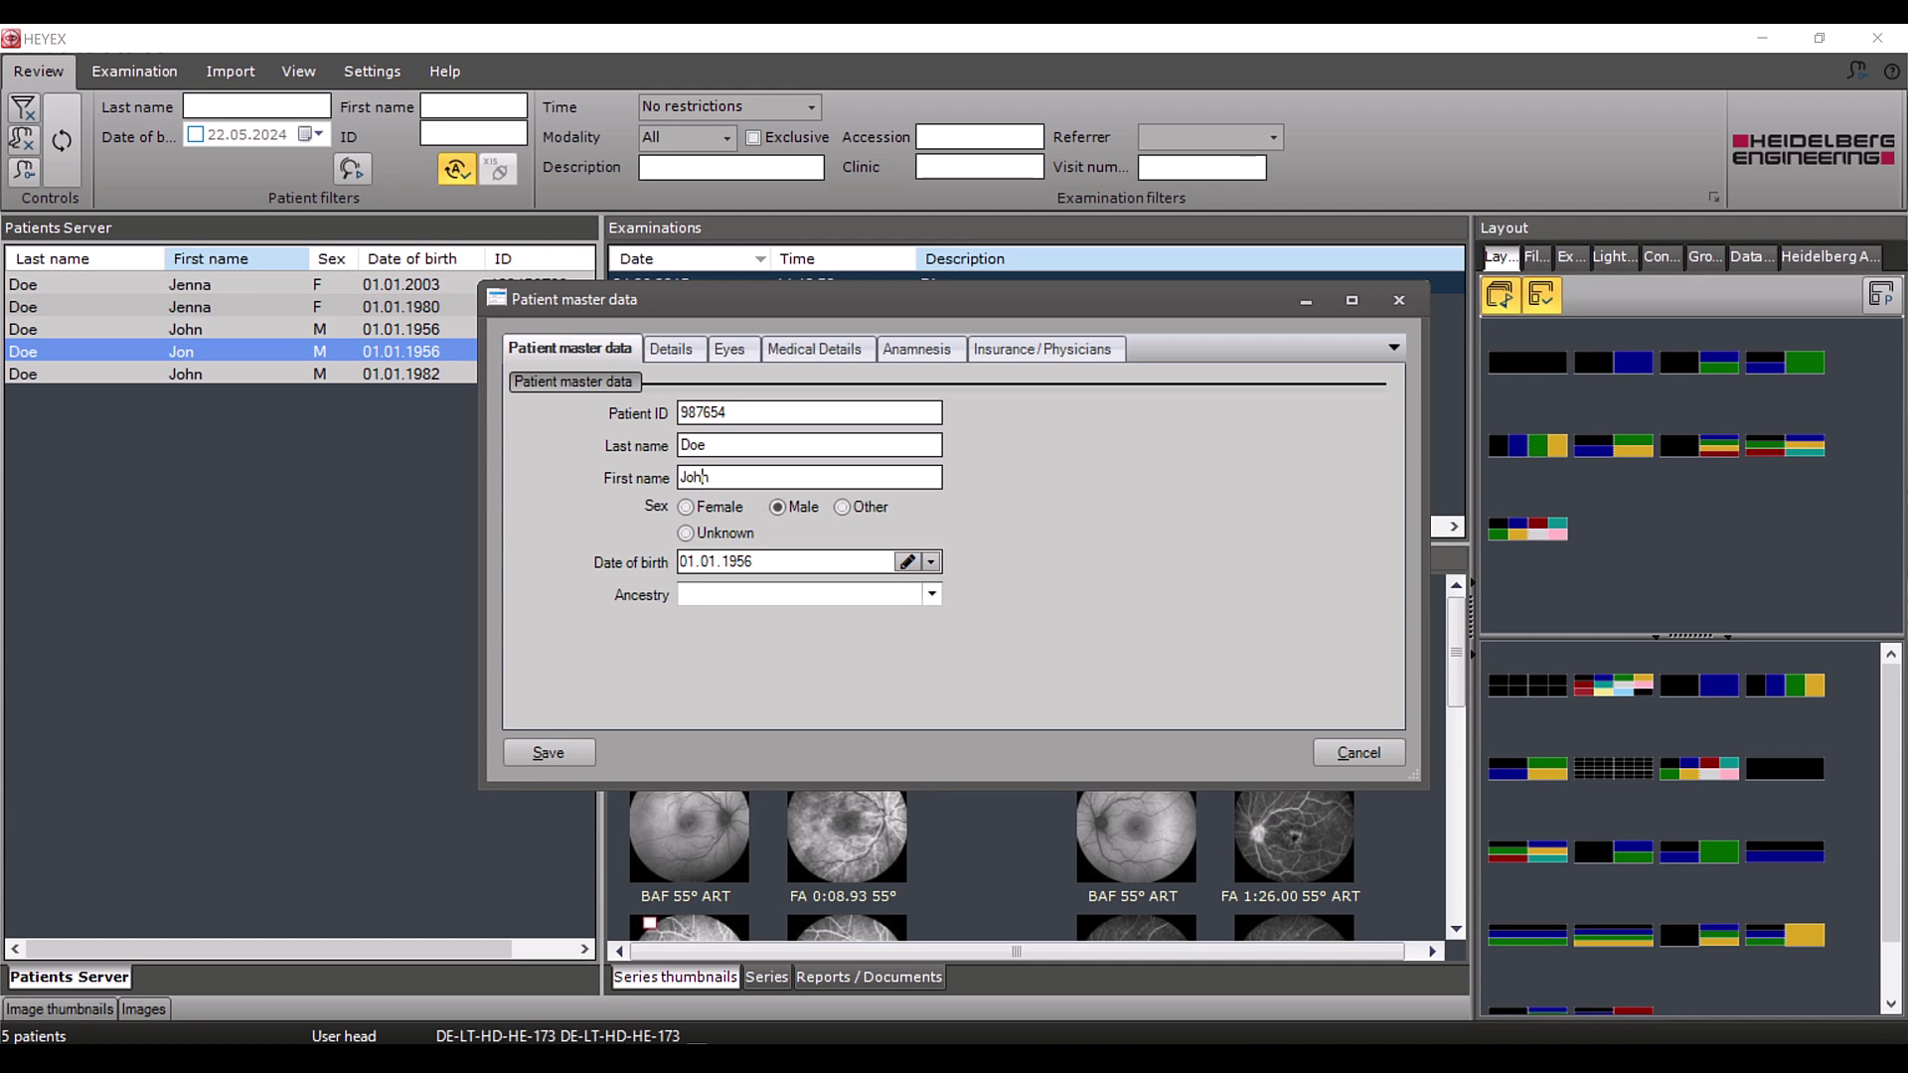
left_click(580, 747)
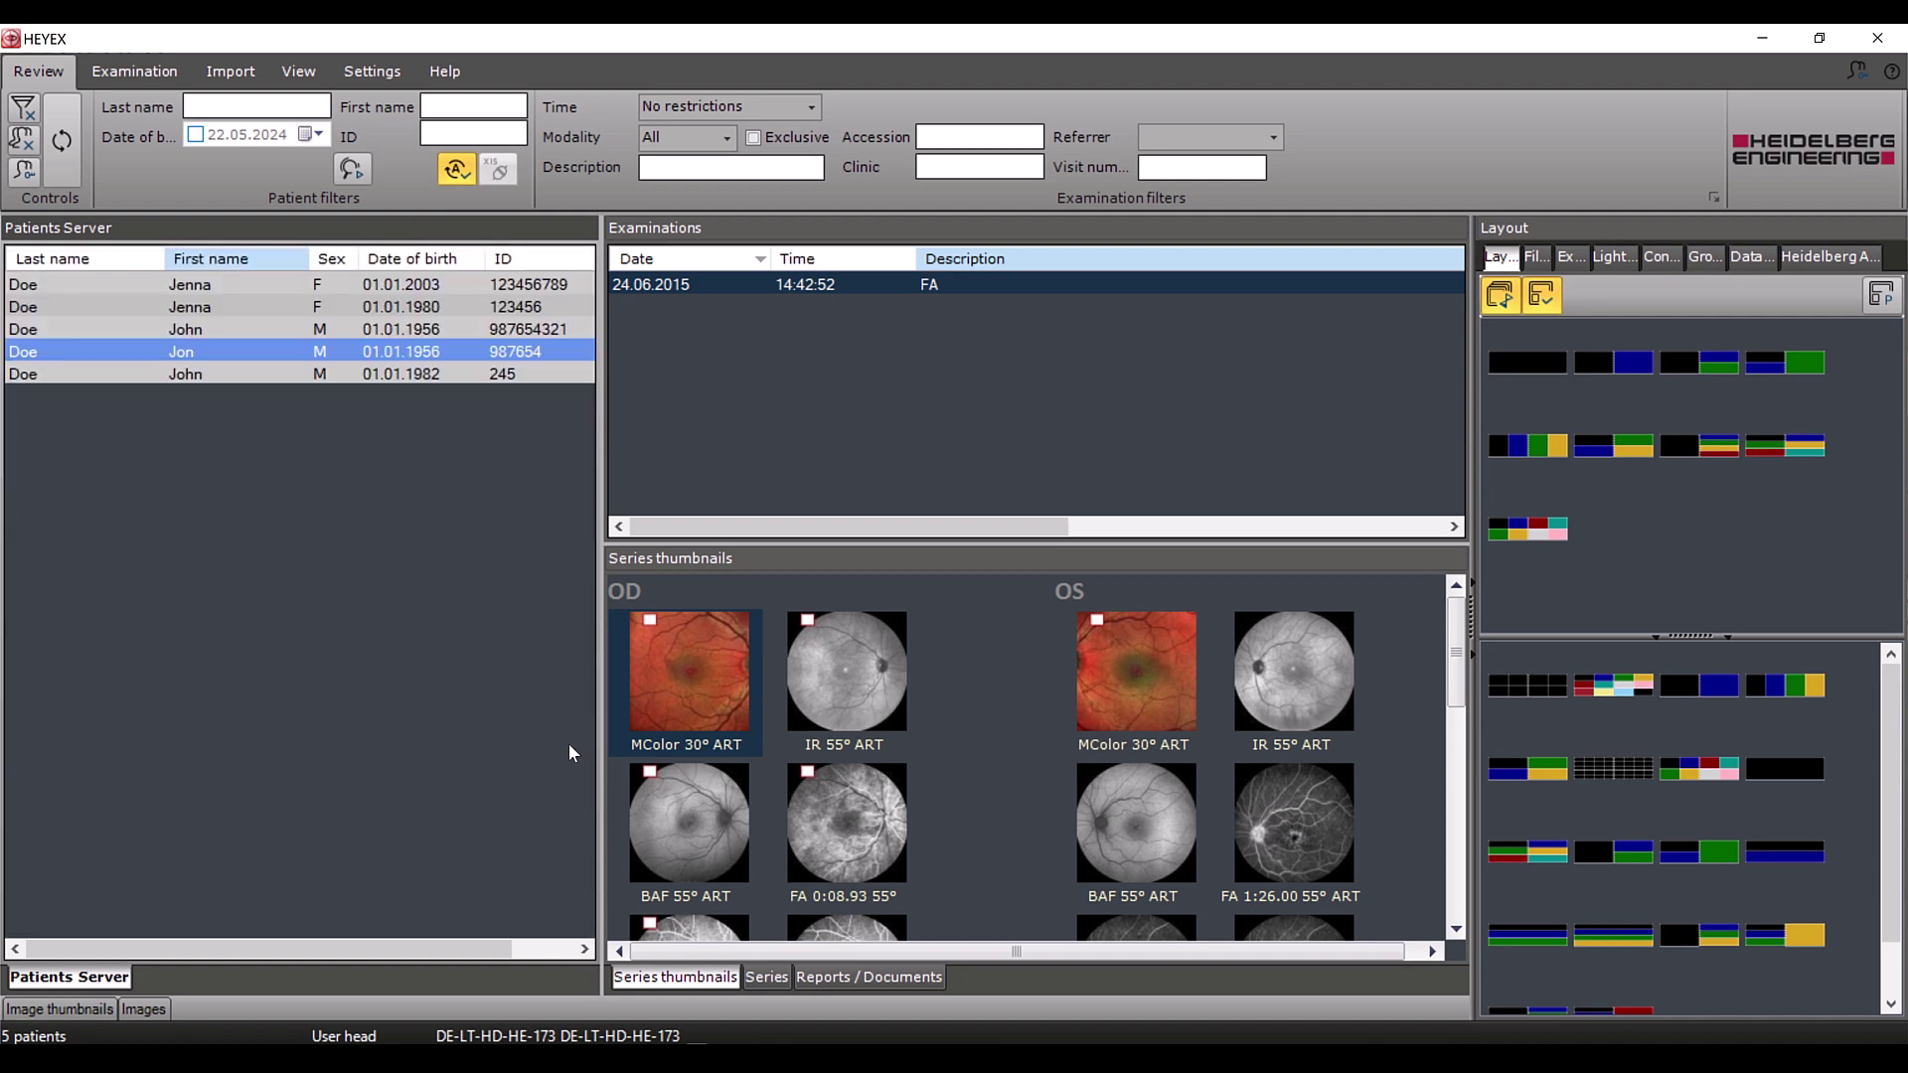
Reload the patient list with Refresh filter so the duplicate records get flagged
left_click(68, 183)
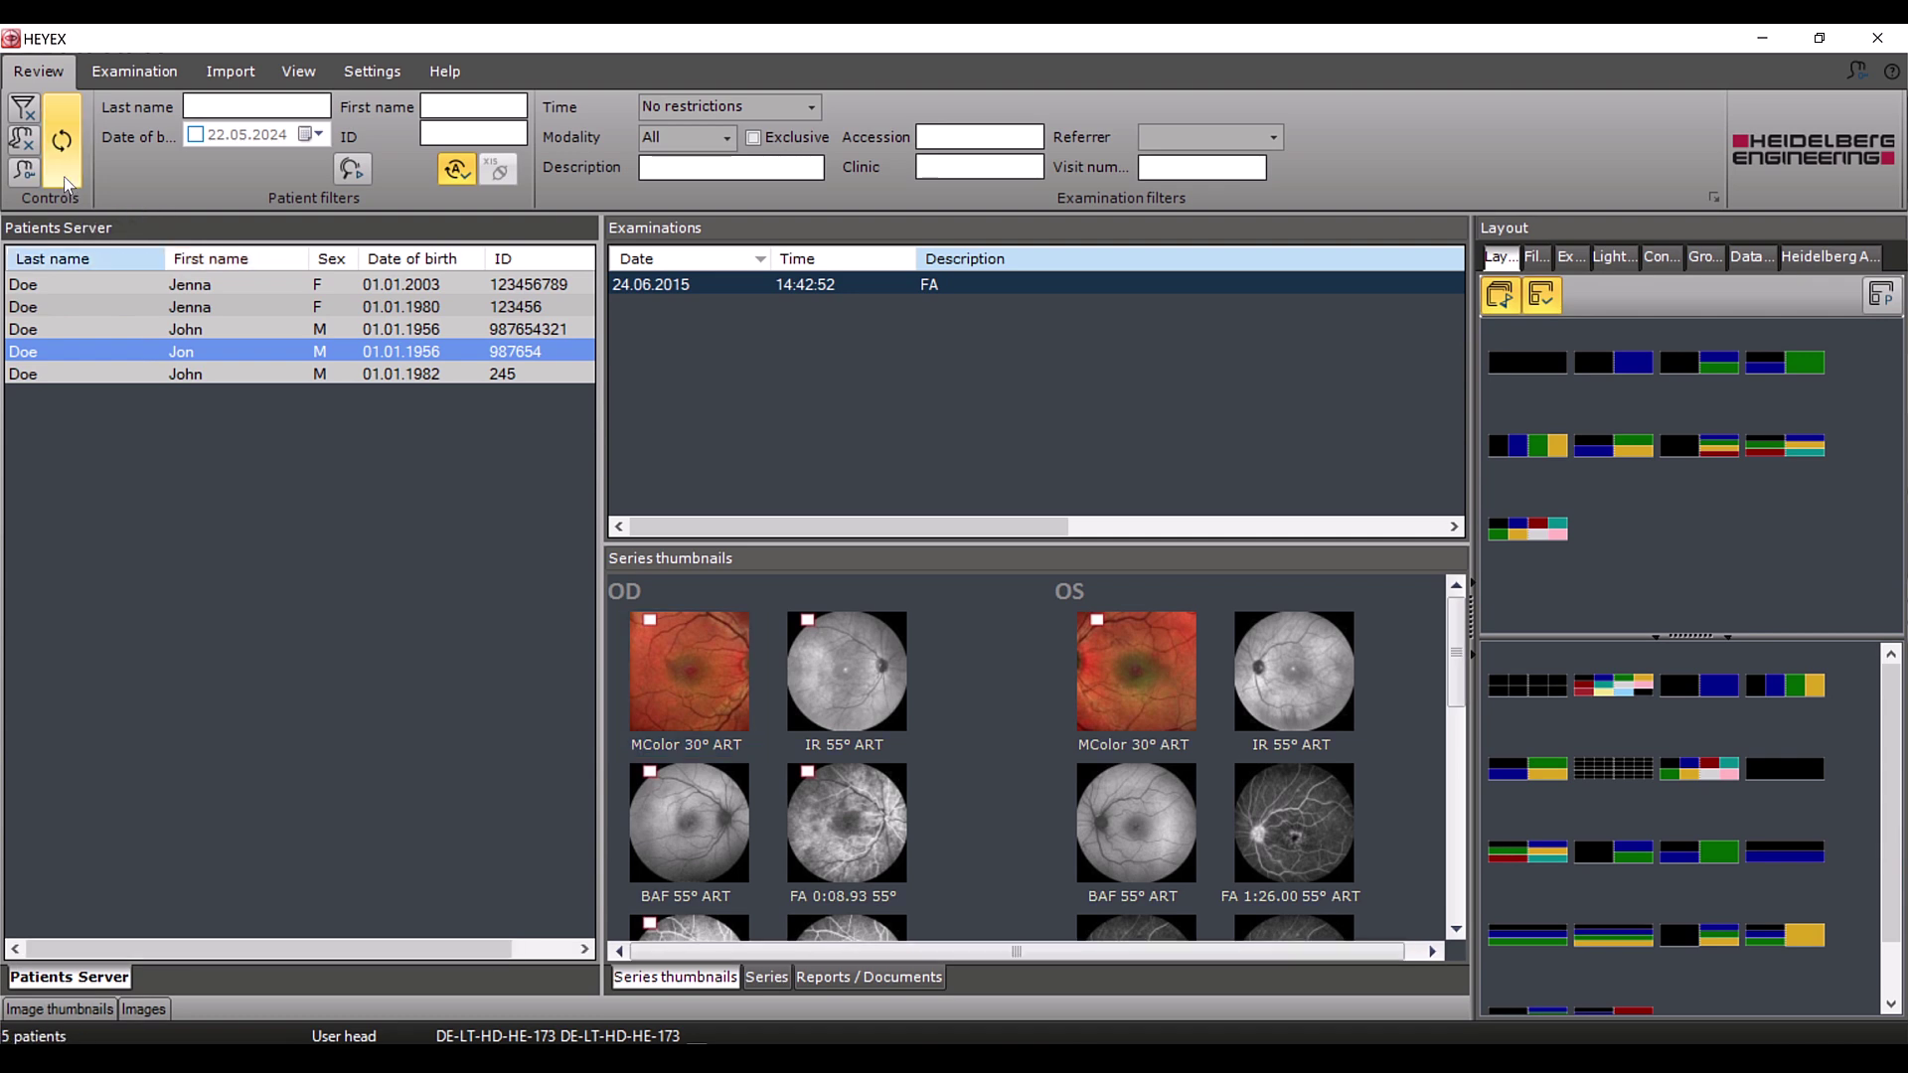
left_click(68, 184)
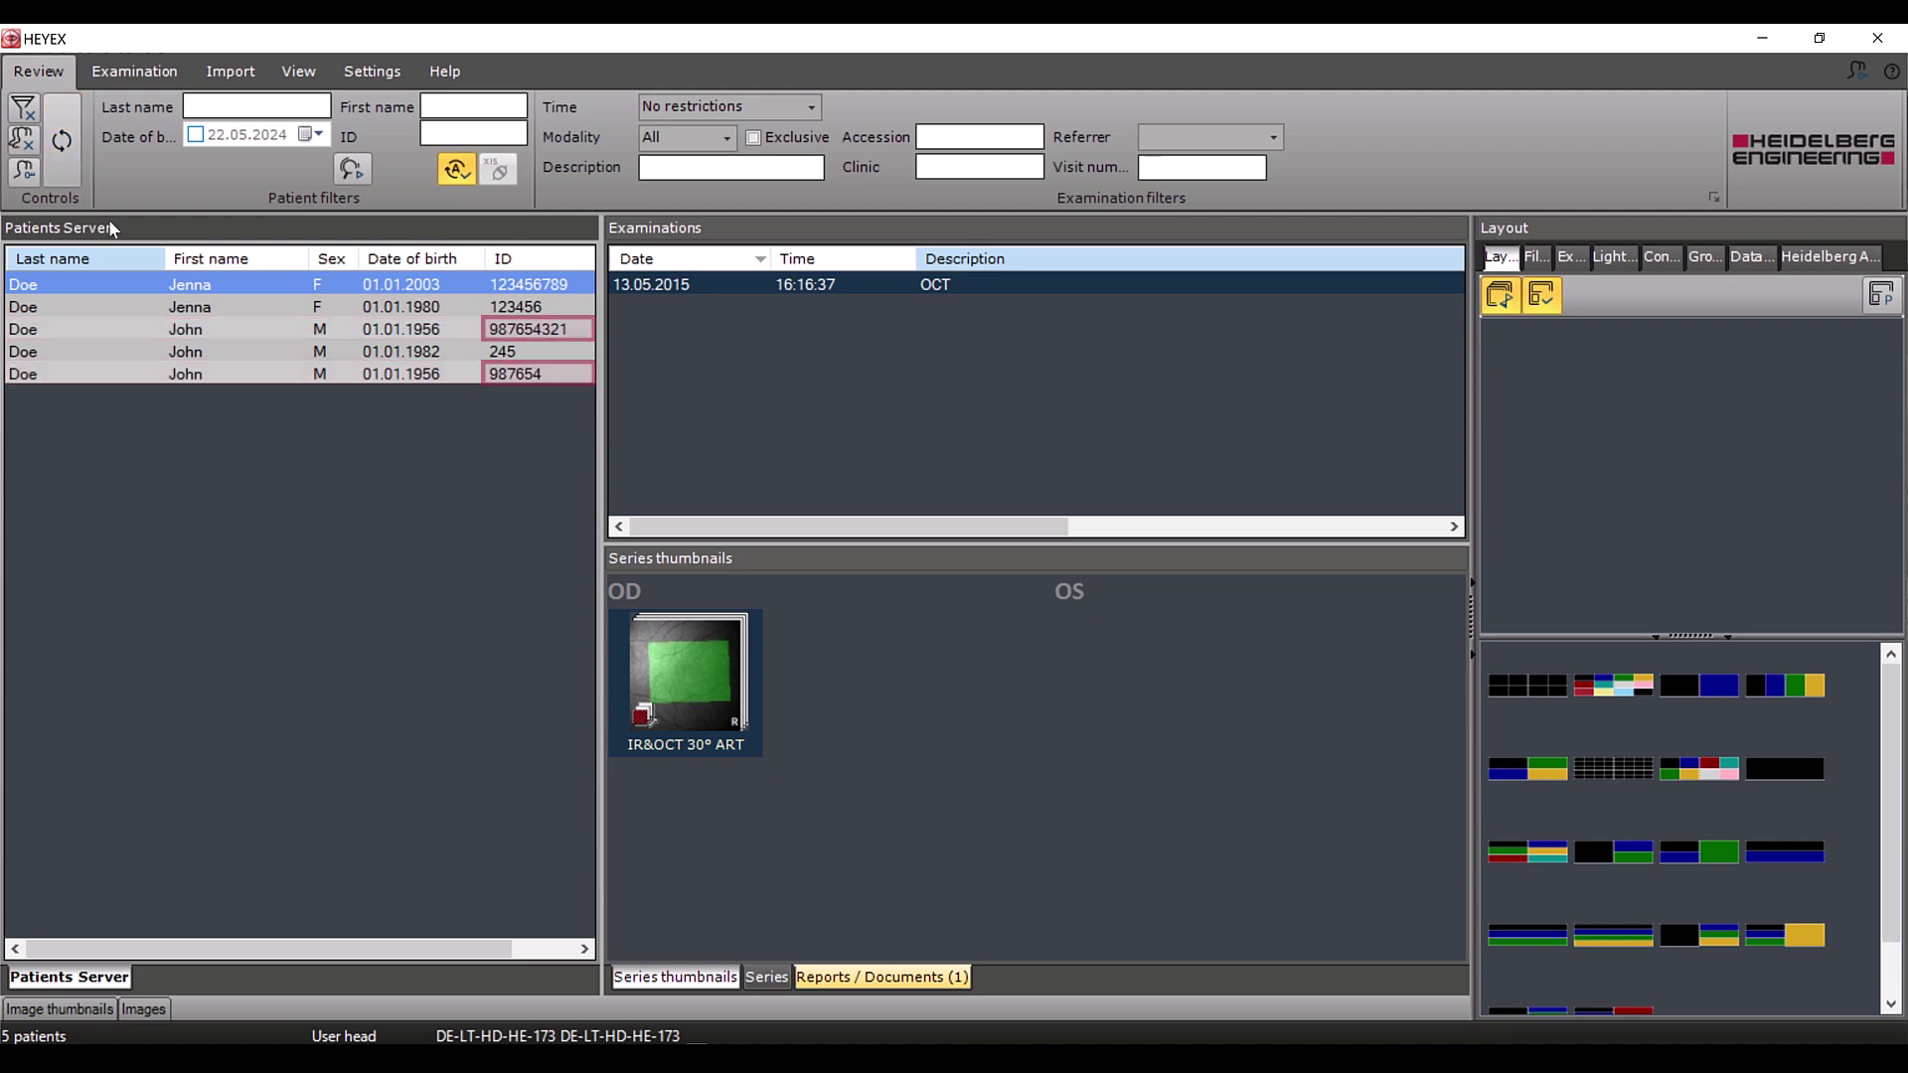
Trim the duplicate's Patient ID to match the other record, save, and refresh to merge
left_click(231, 326)
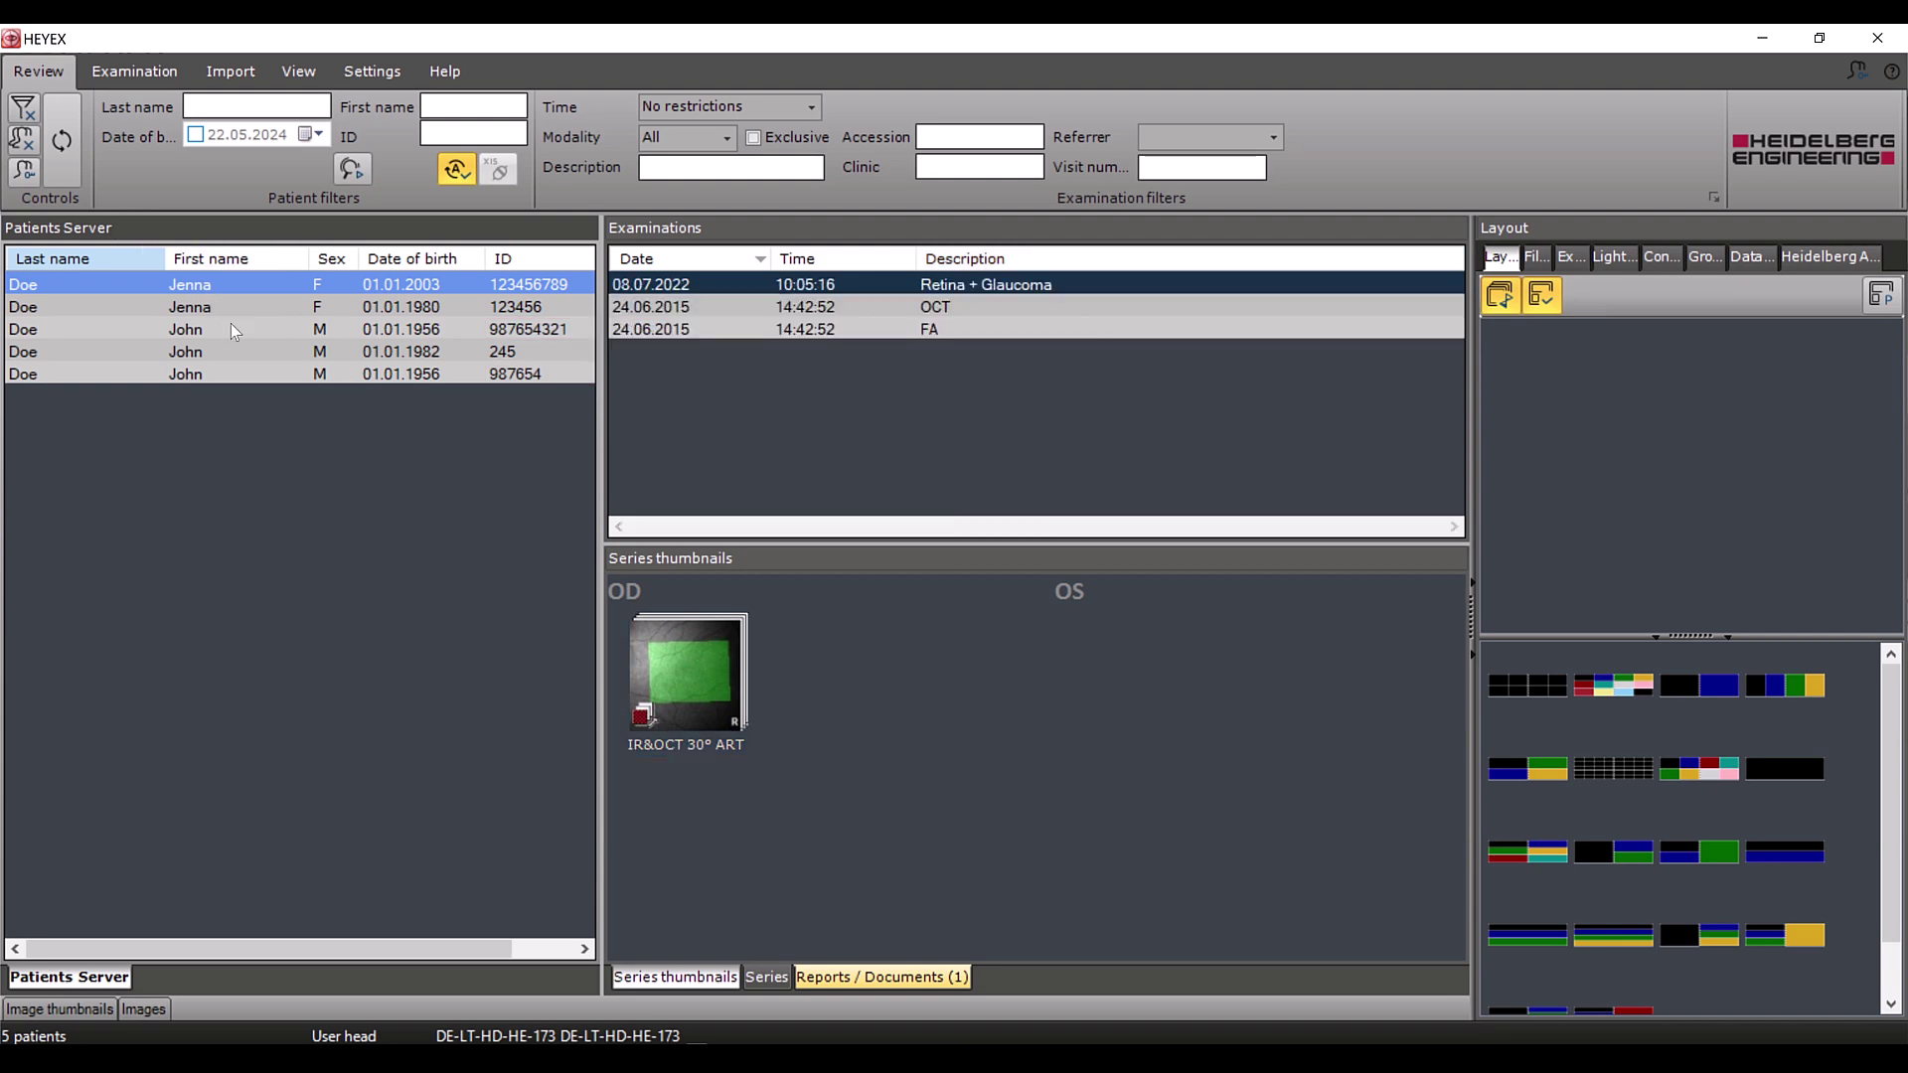
right_click(233, 326)
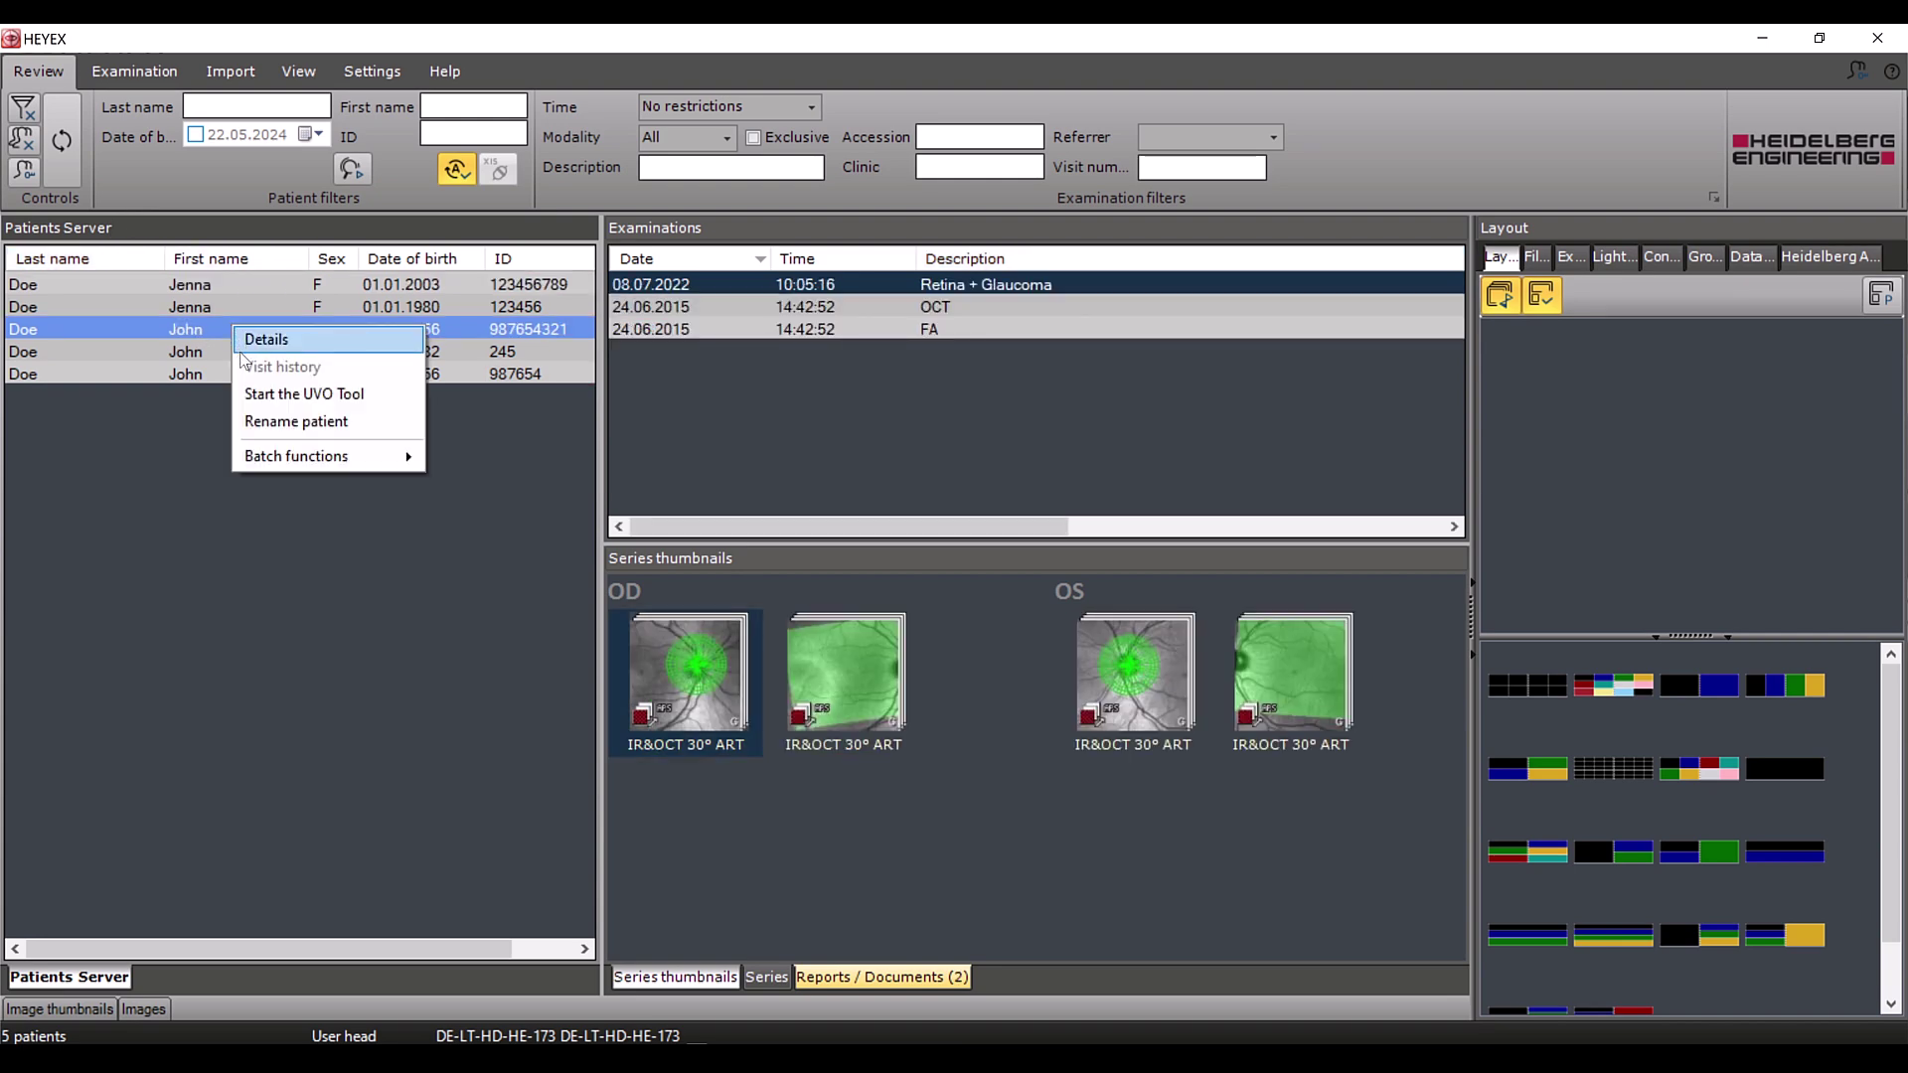
left_click(260, 423)
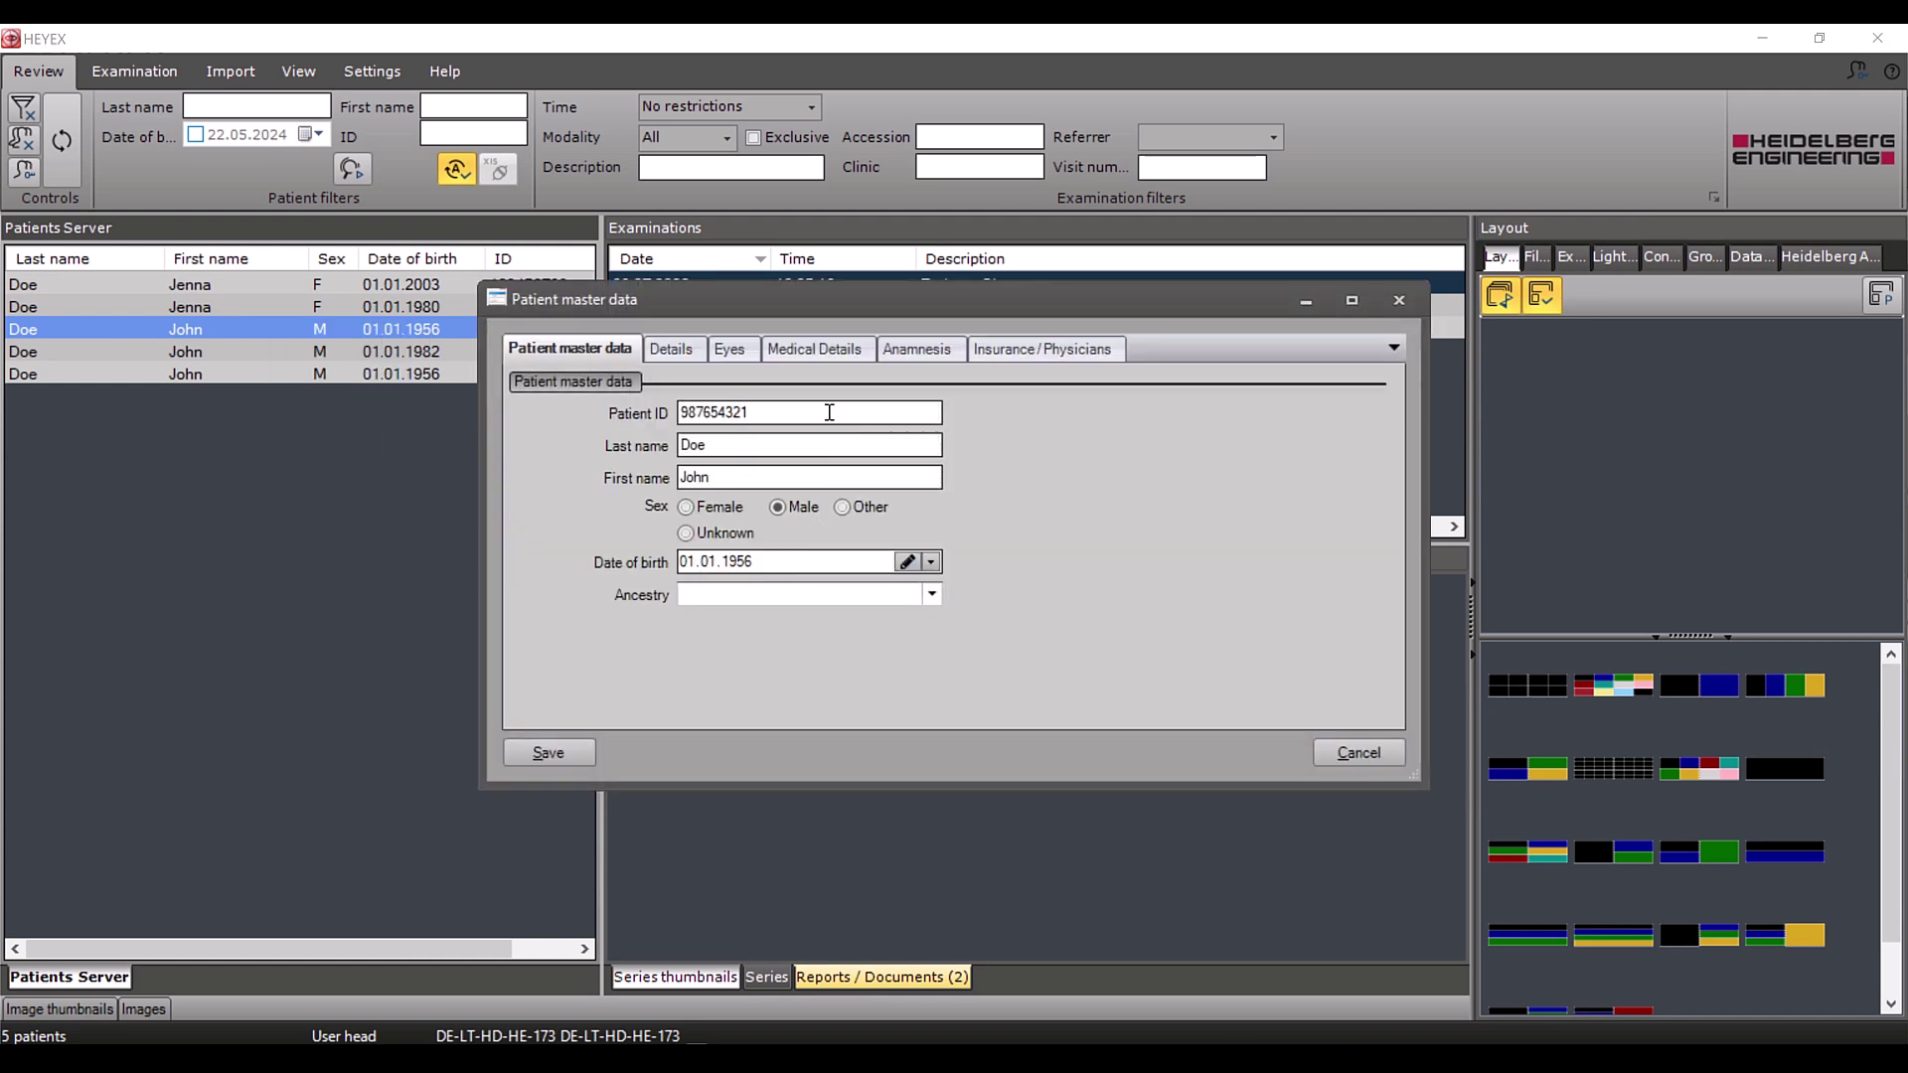
left_click(829, 412)
key("BackSpace")
key("BackSpace")
key("BackSpace")
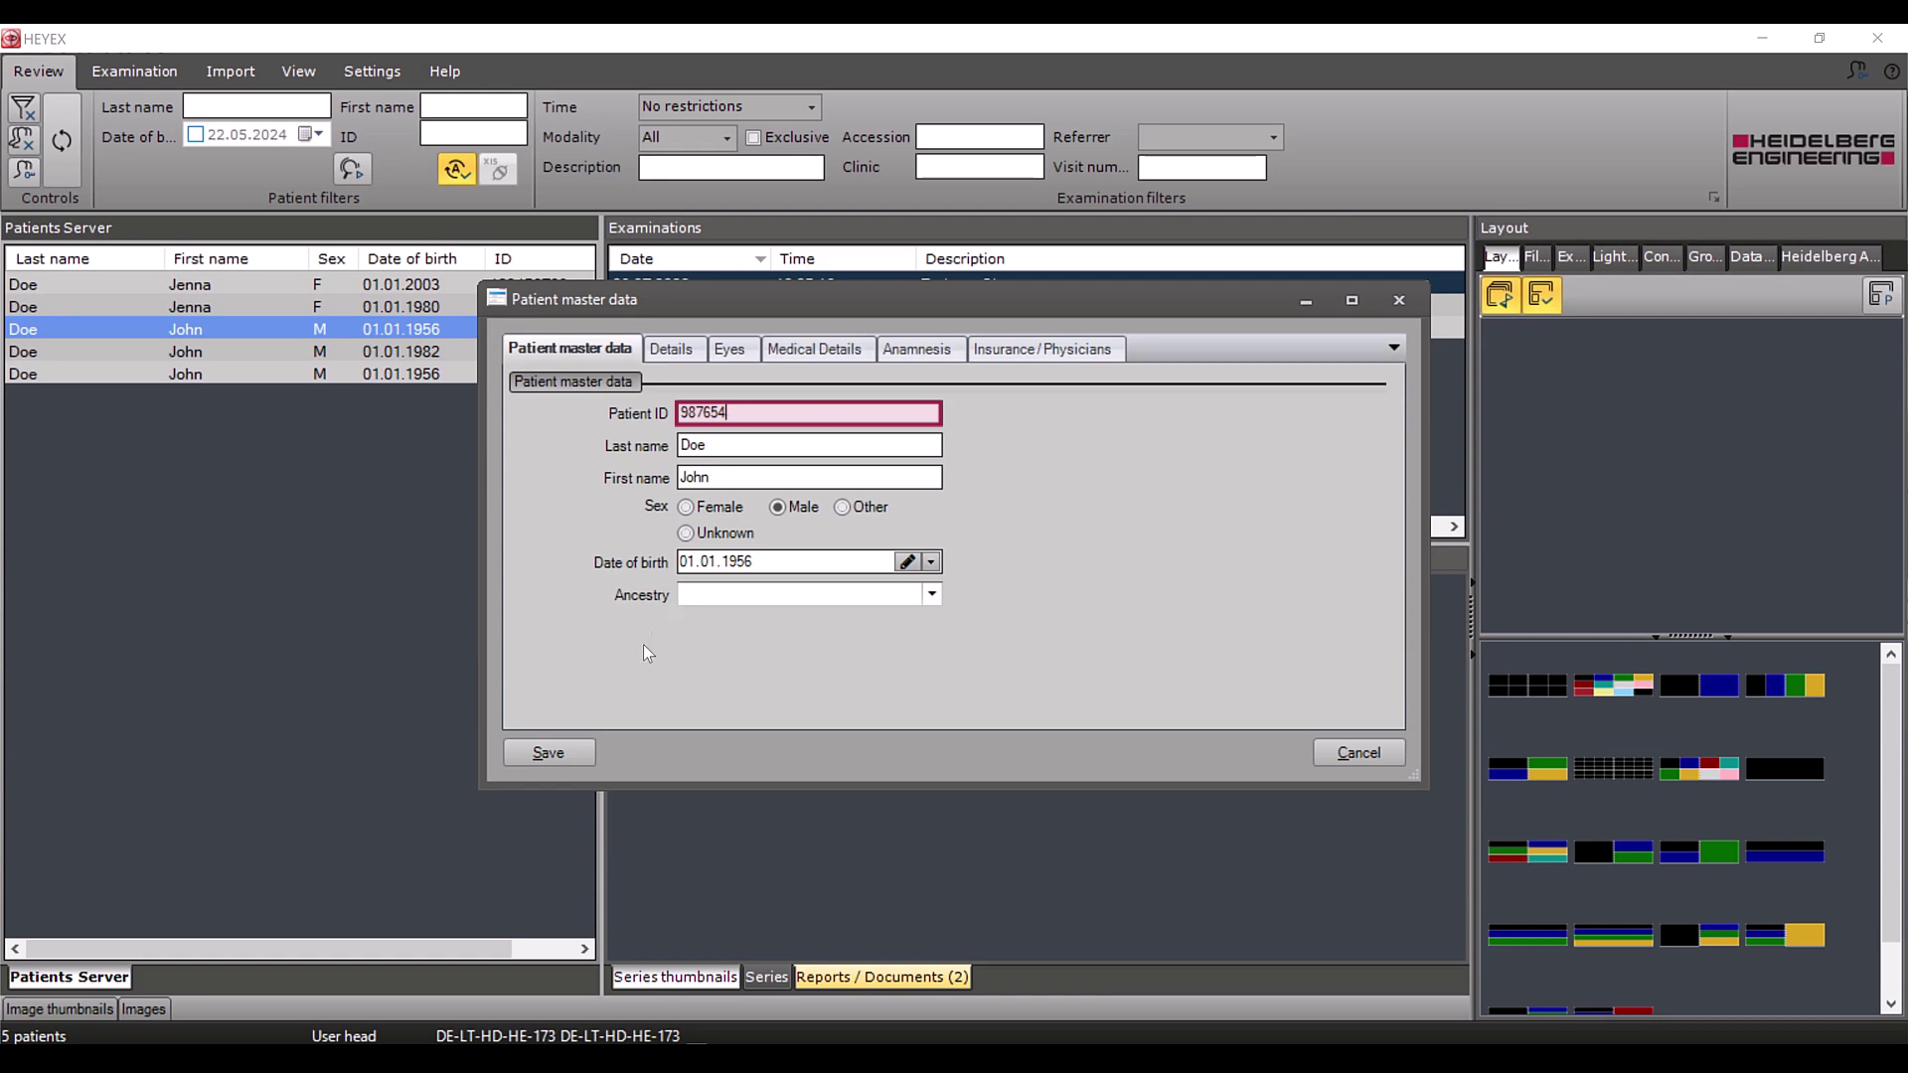
left_click(571, 754)
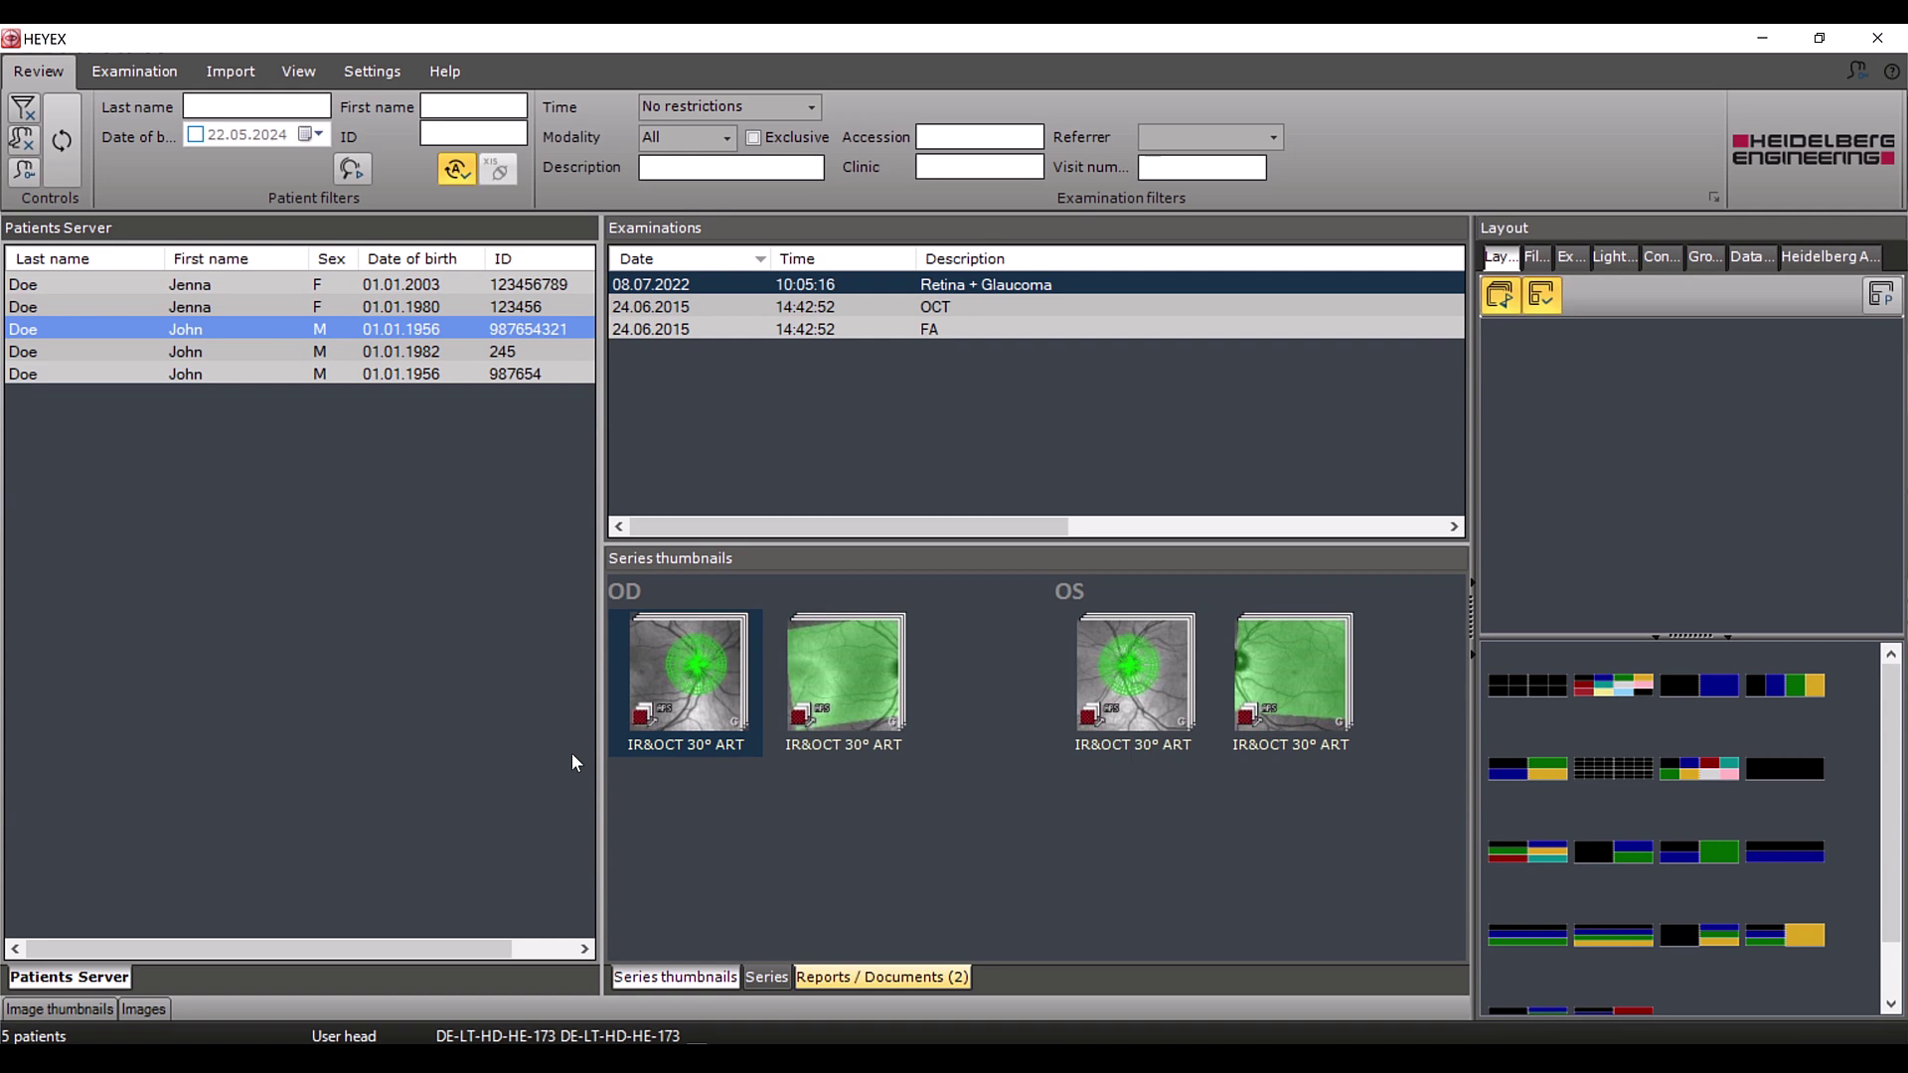
left_click(60, 178)
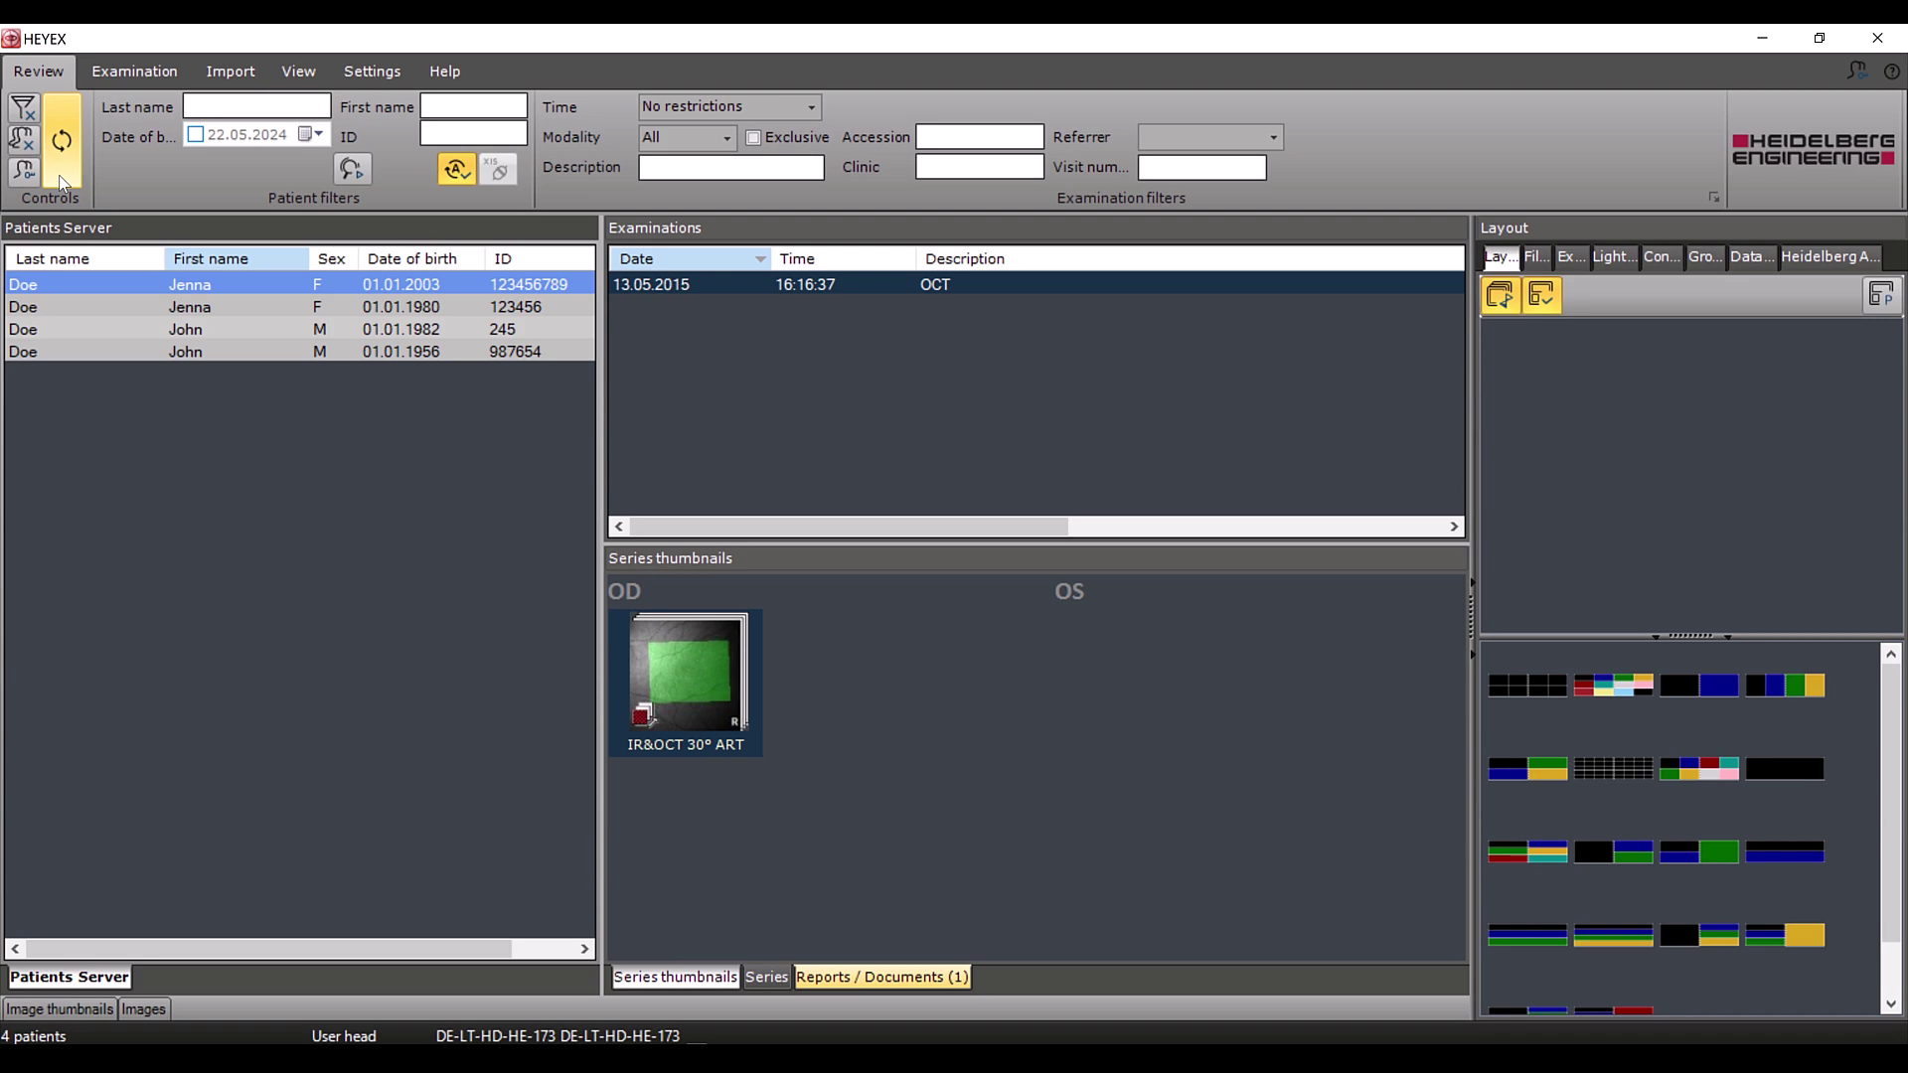
Select the second OS IR 30° ART series in the OCT exam and confirm its deletion
left_click(152, 353)
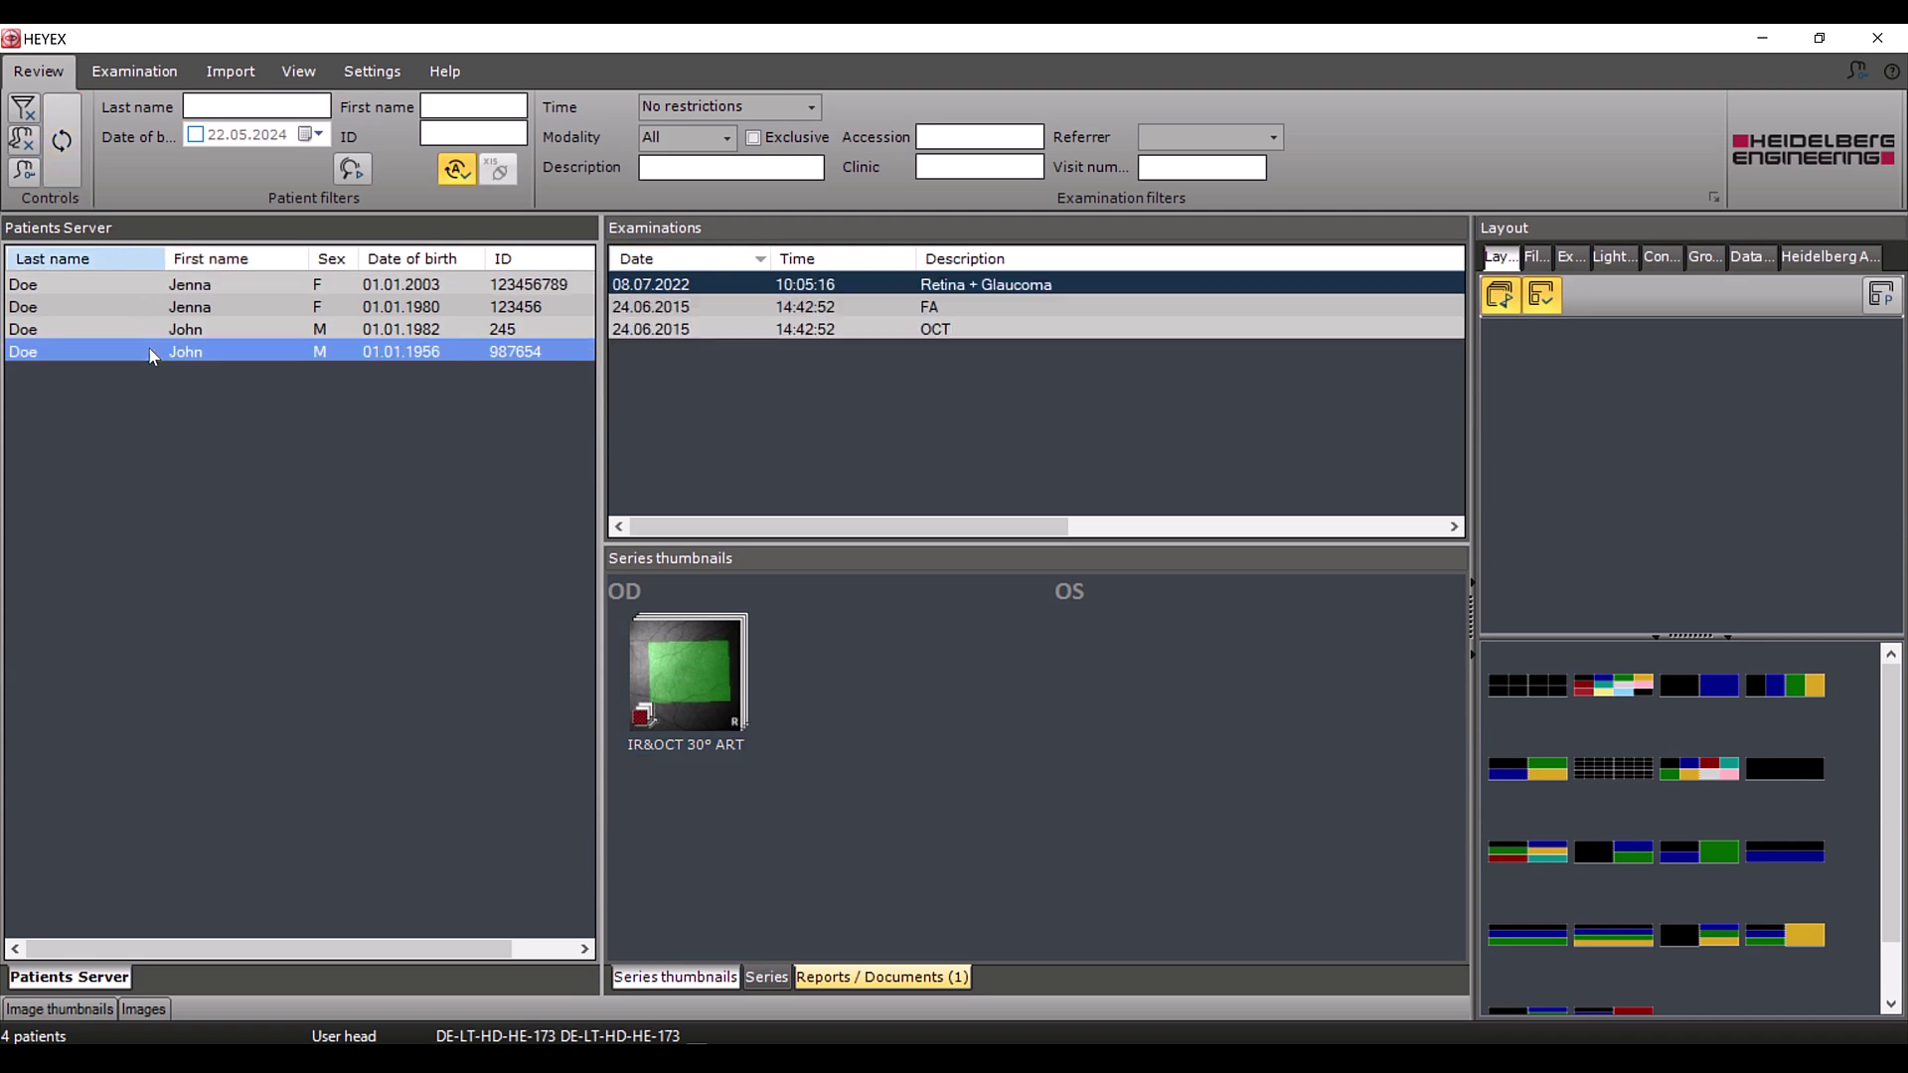
left_click(976, 330)
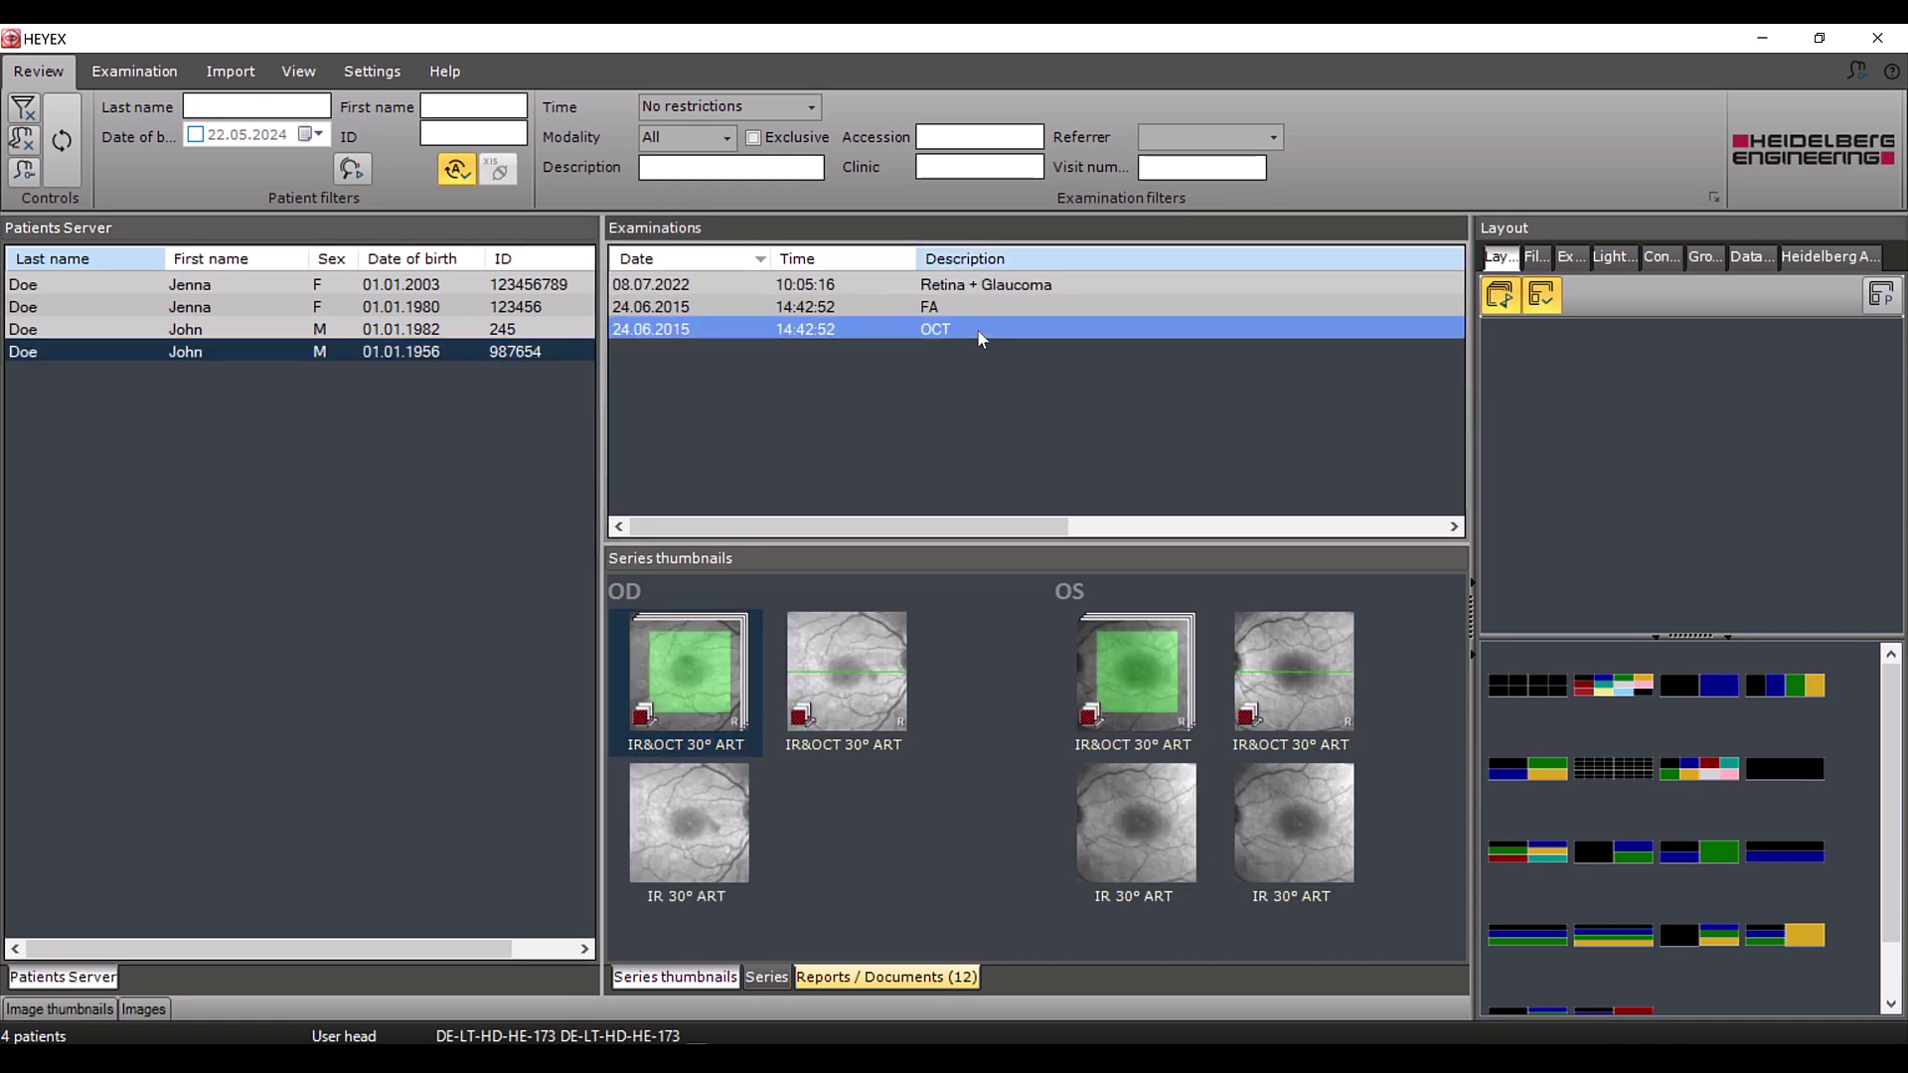
left_click(1296, 839)
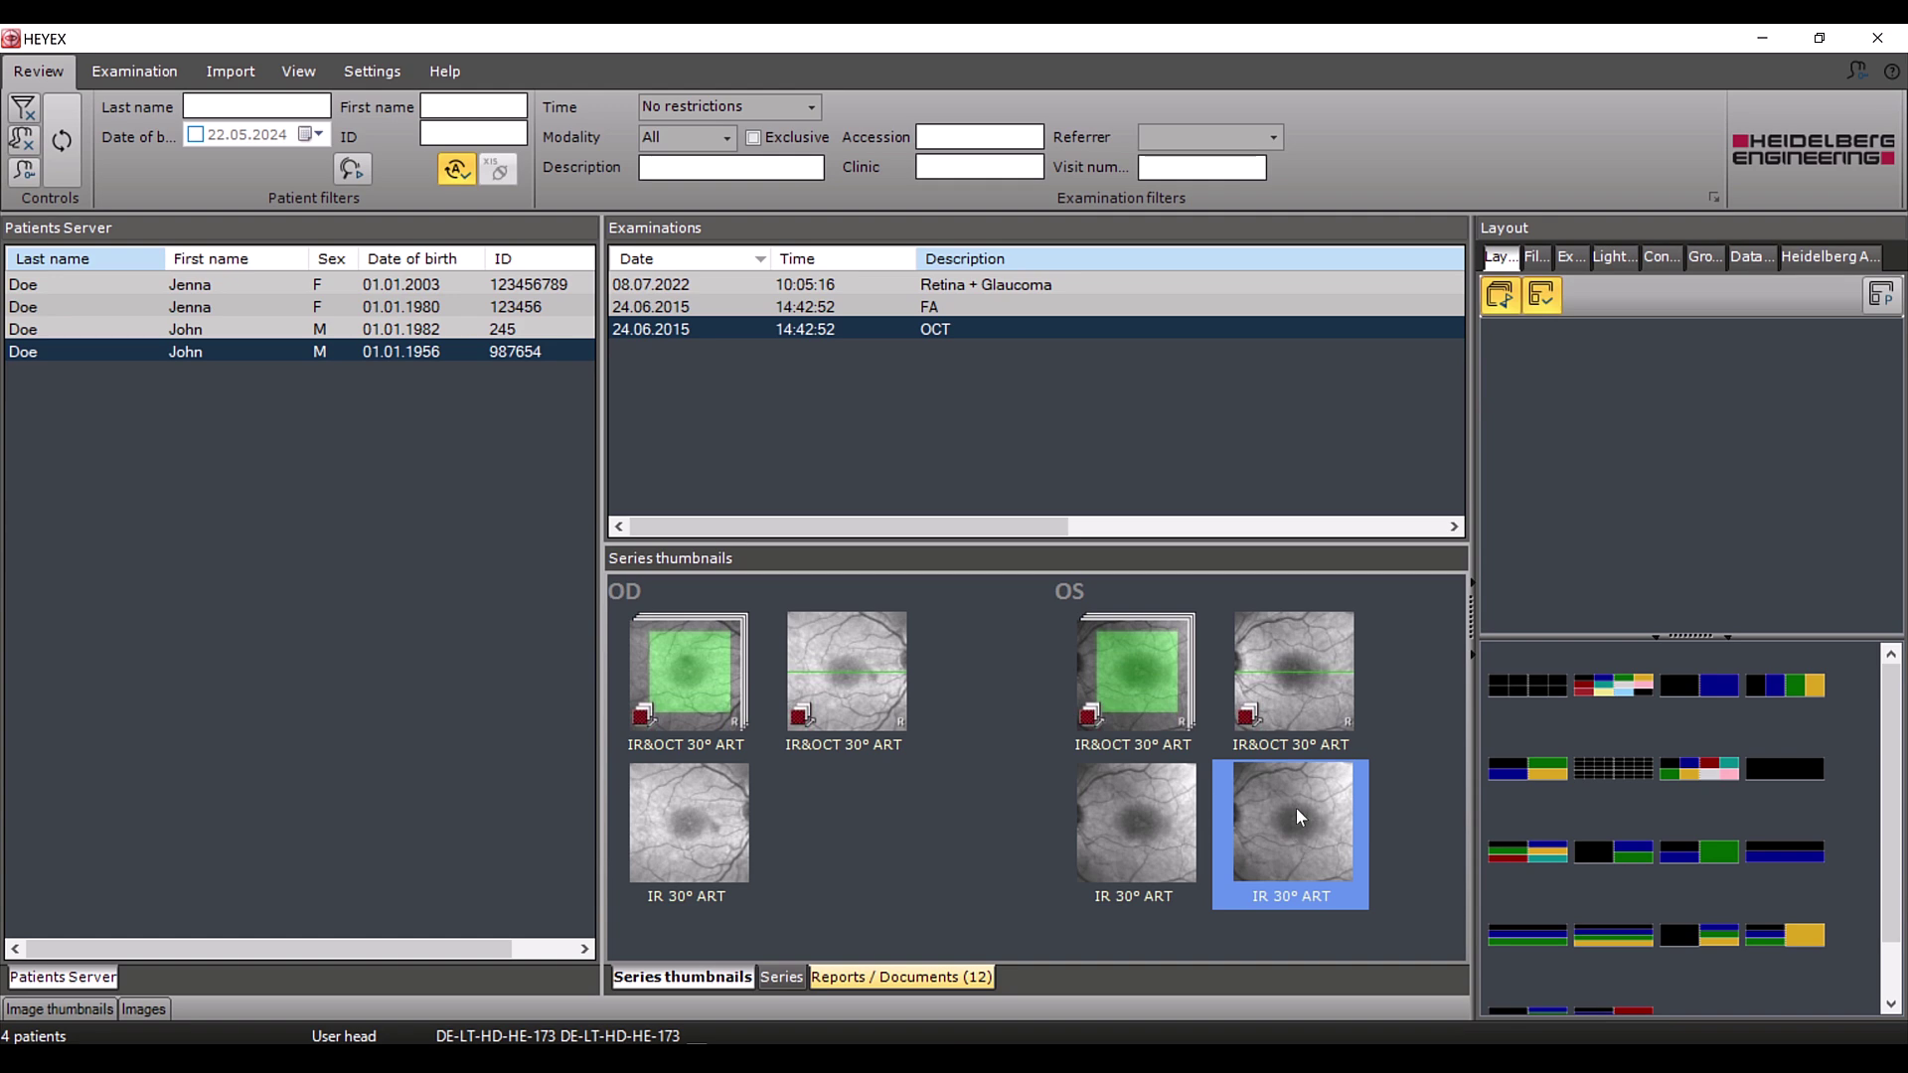
left_click(1296, 684, "ctrl")
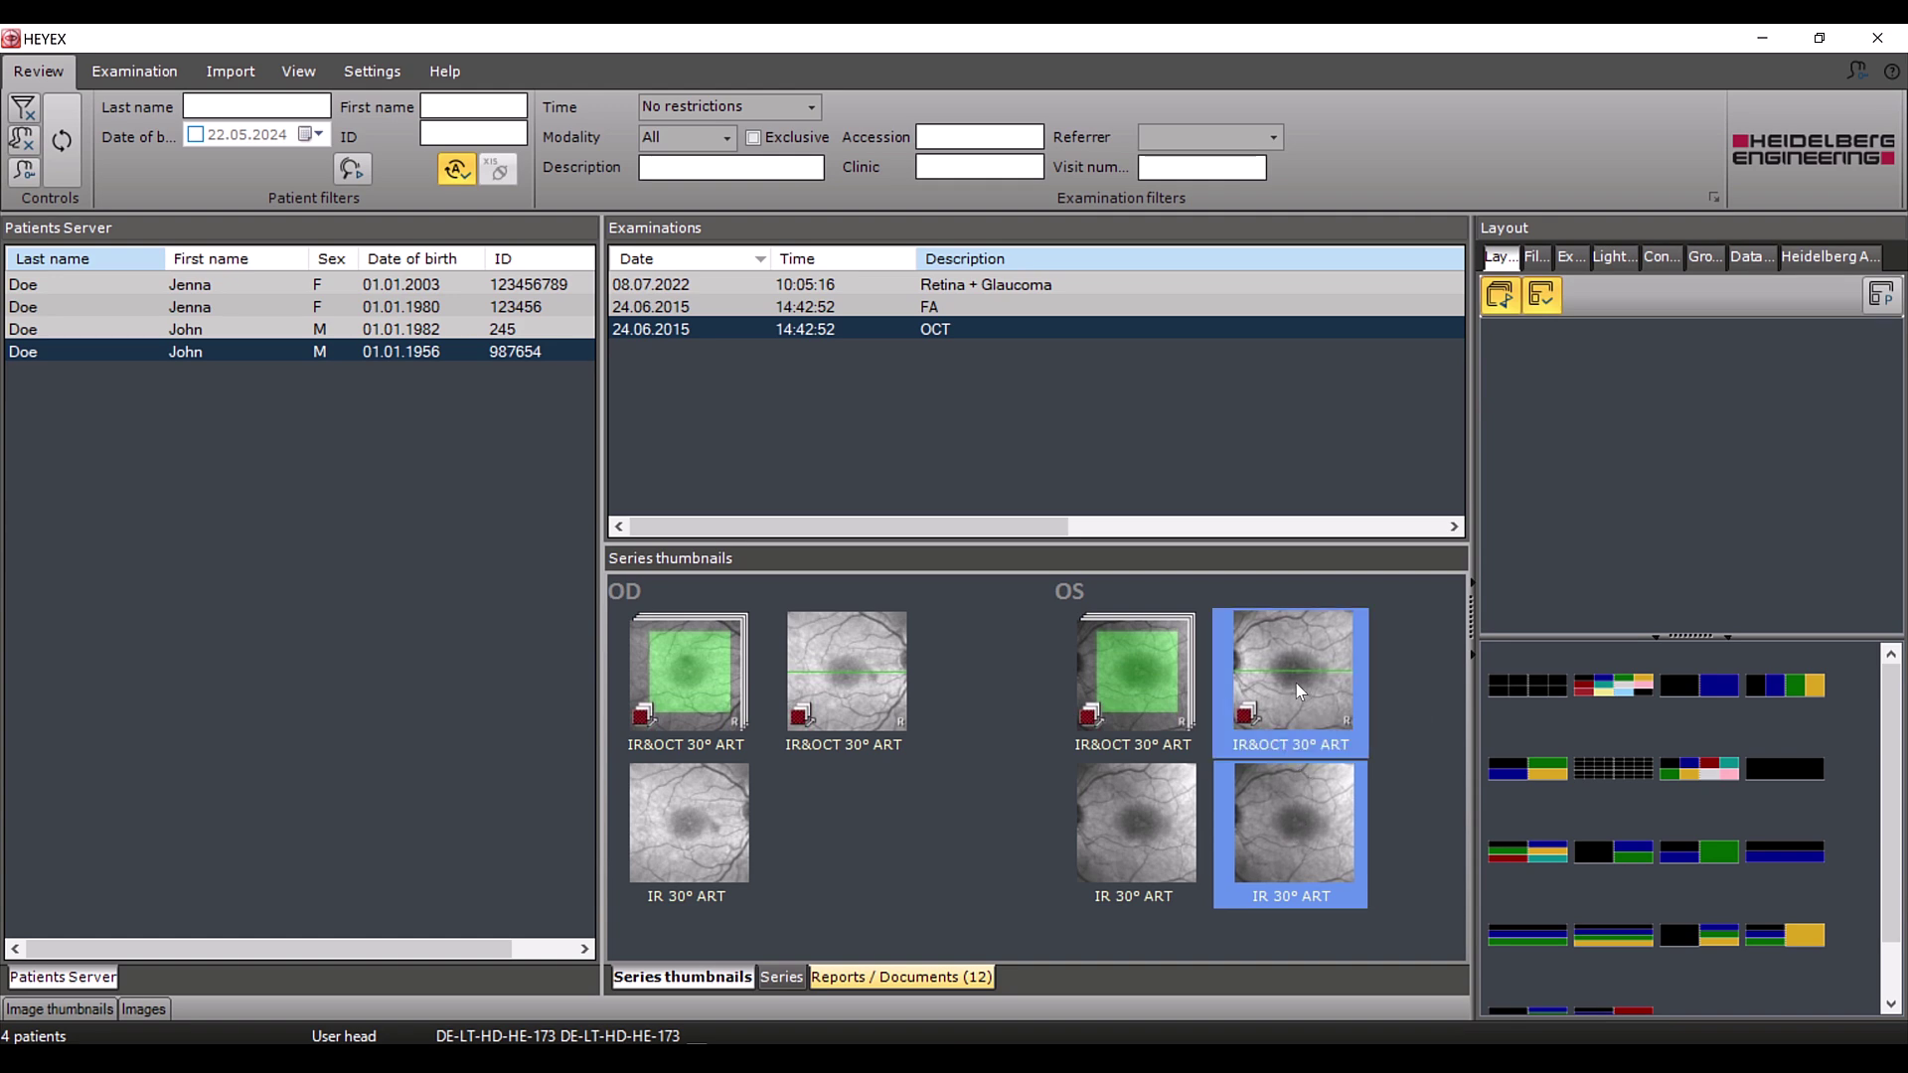
left_click(1146, 666, "ctrl")
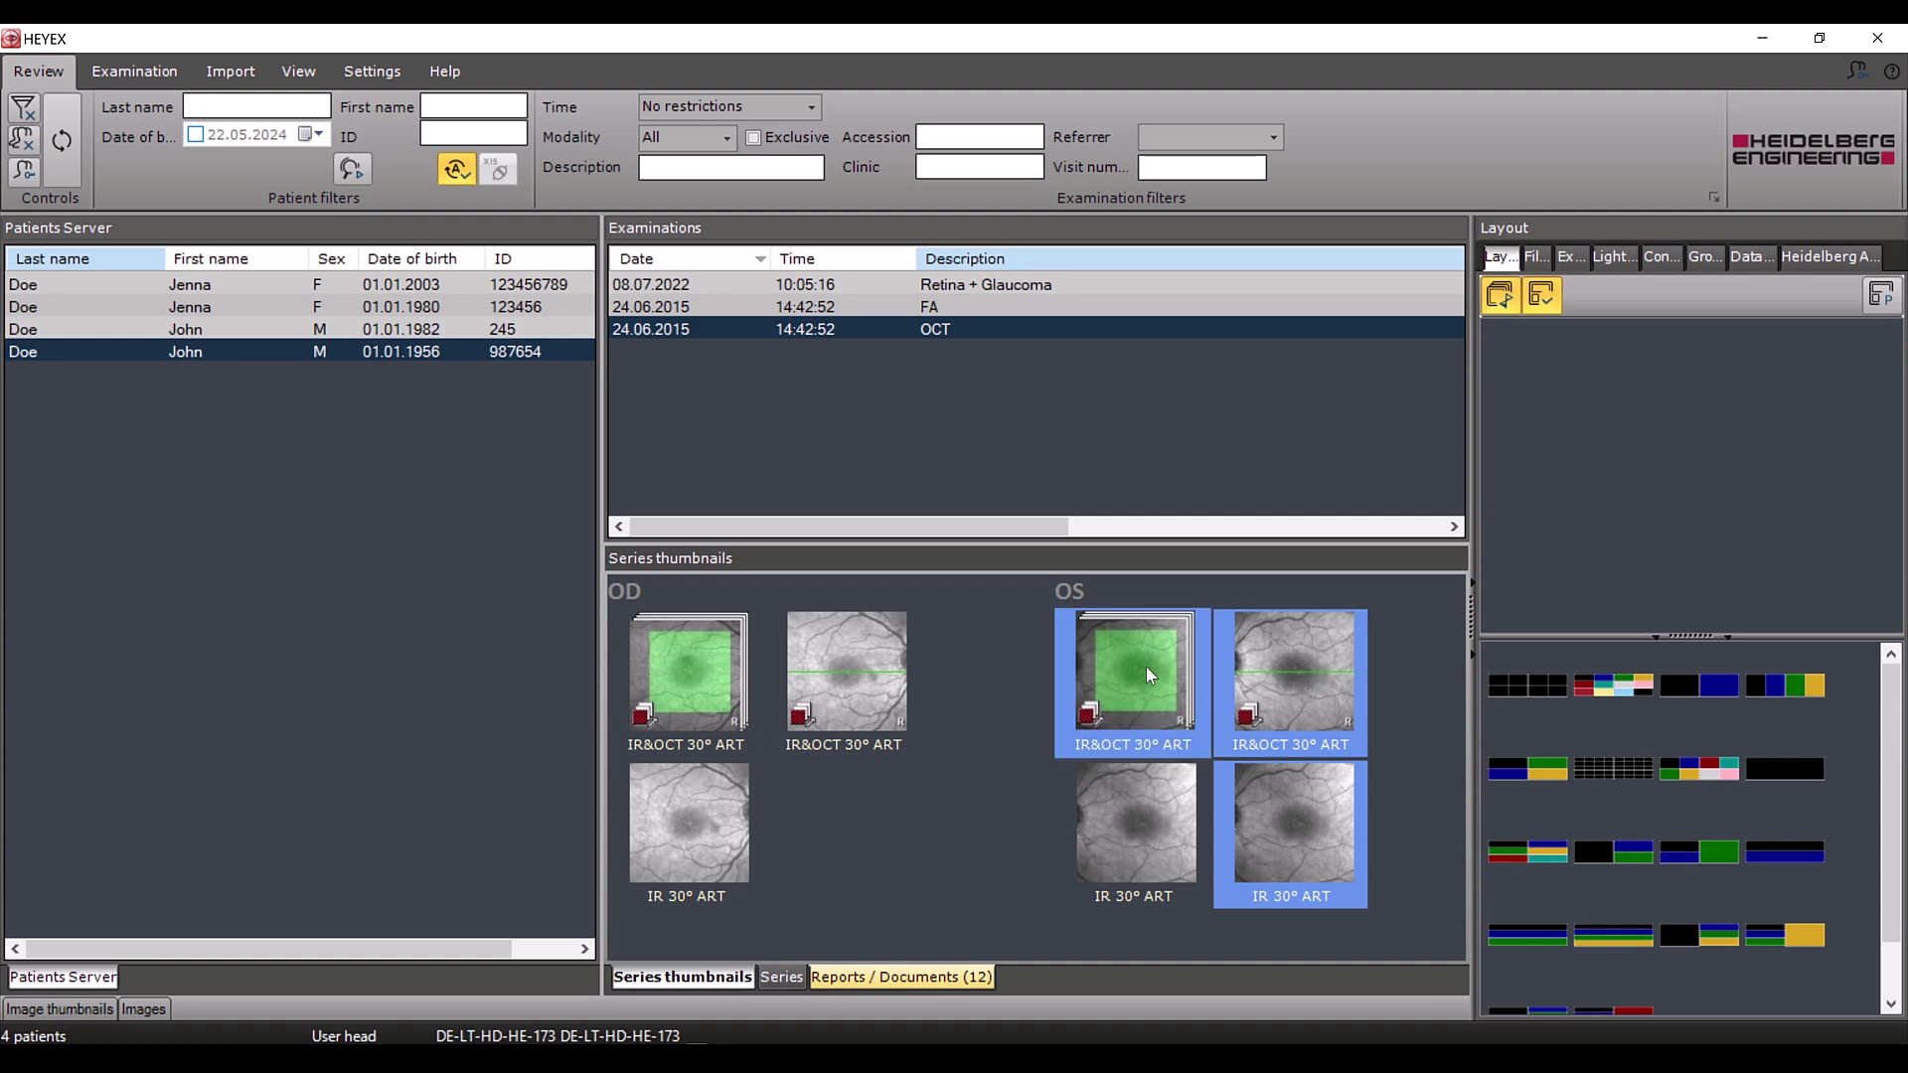
left_click(879, 670, "ctrl")
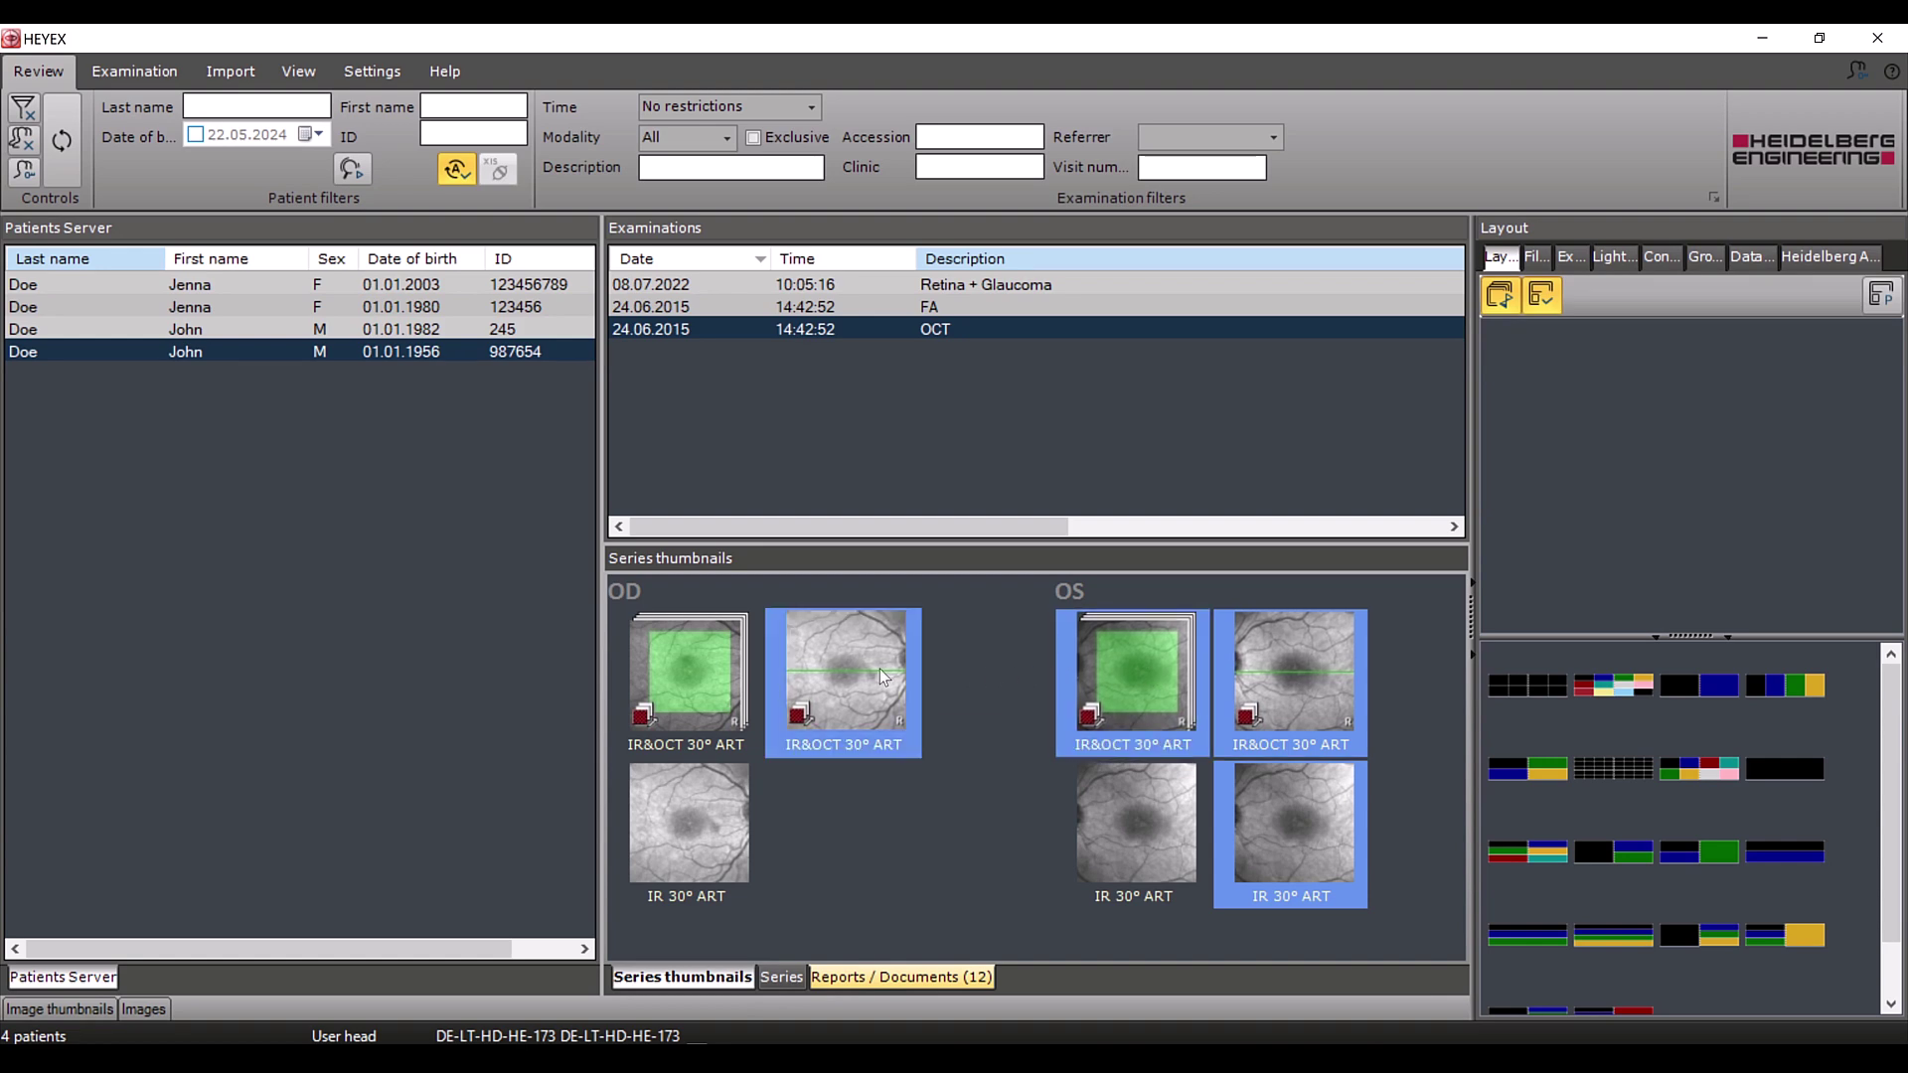
left_click(879, 669, "ctrl")
left_click(1122, 655, "ctrl")
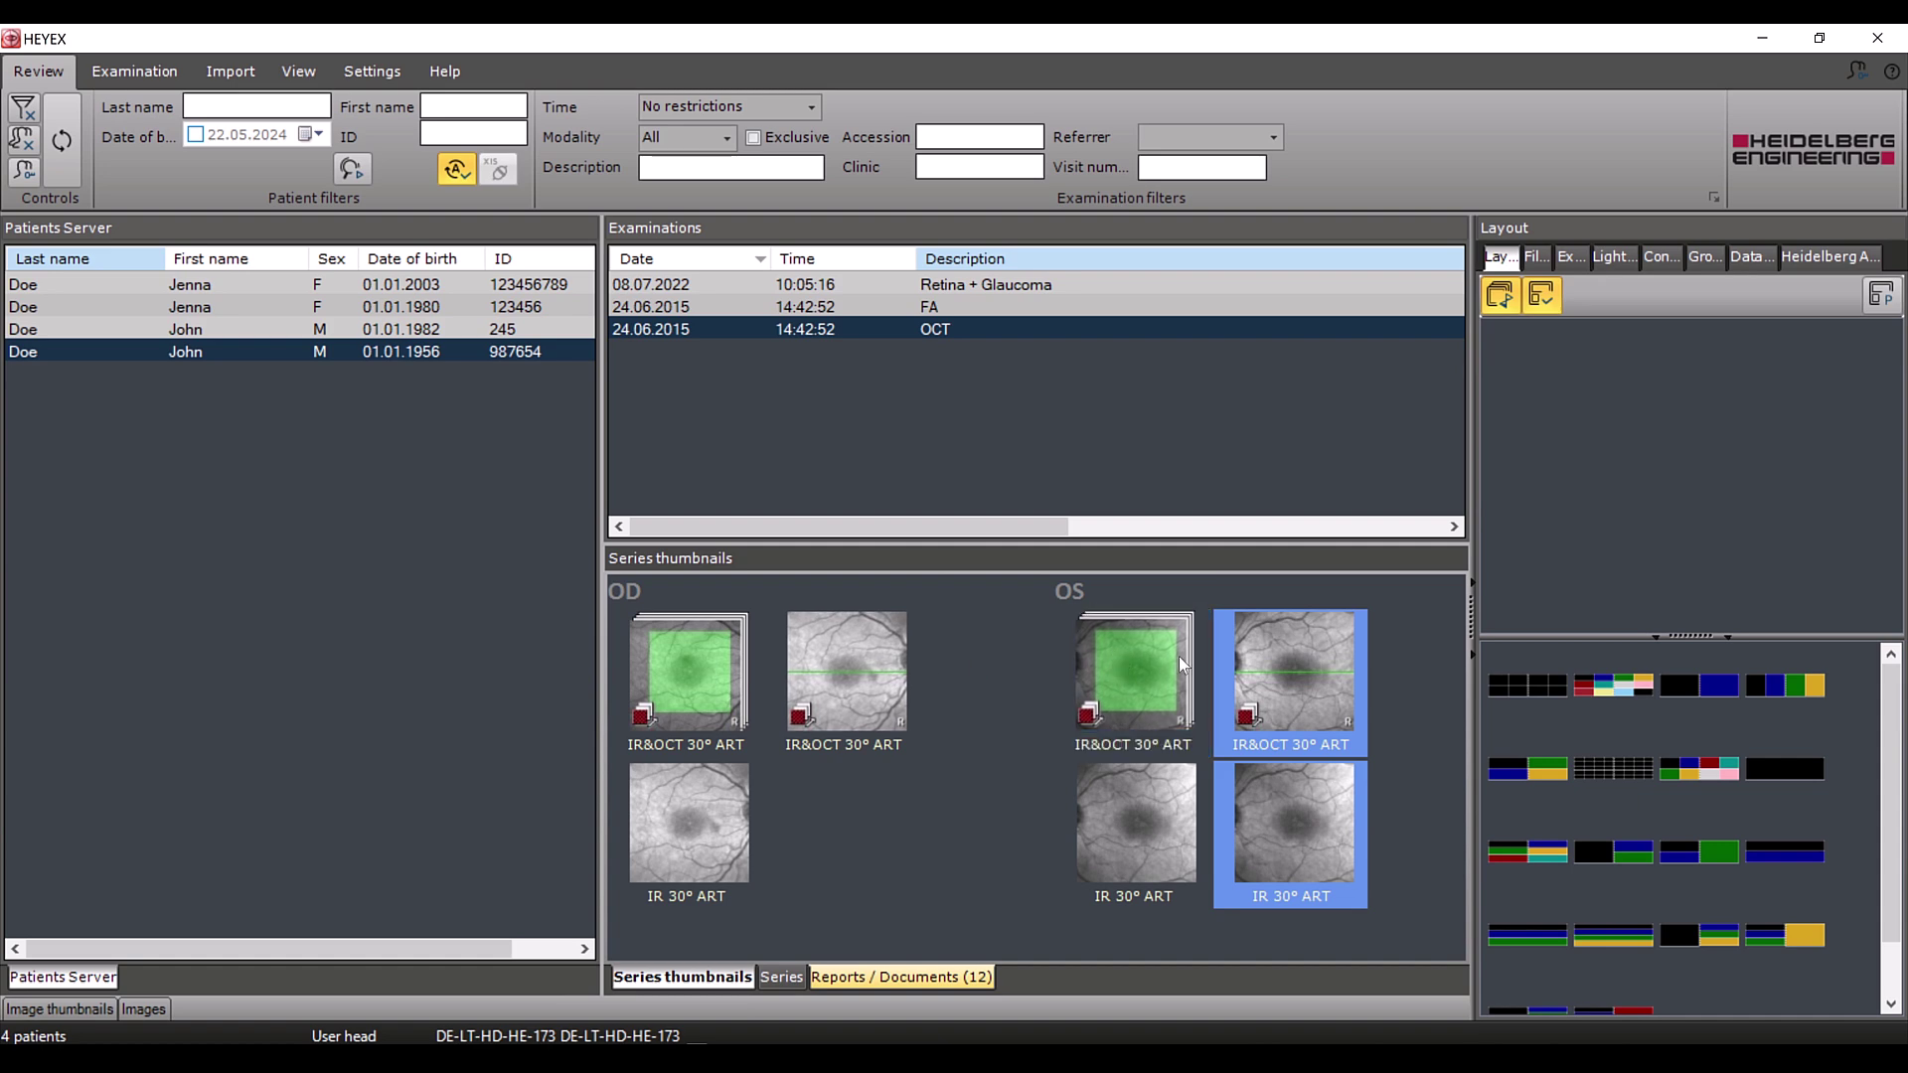
left_click(1288, 666, "ctrl")
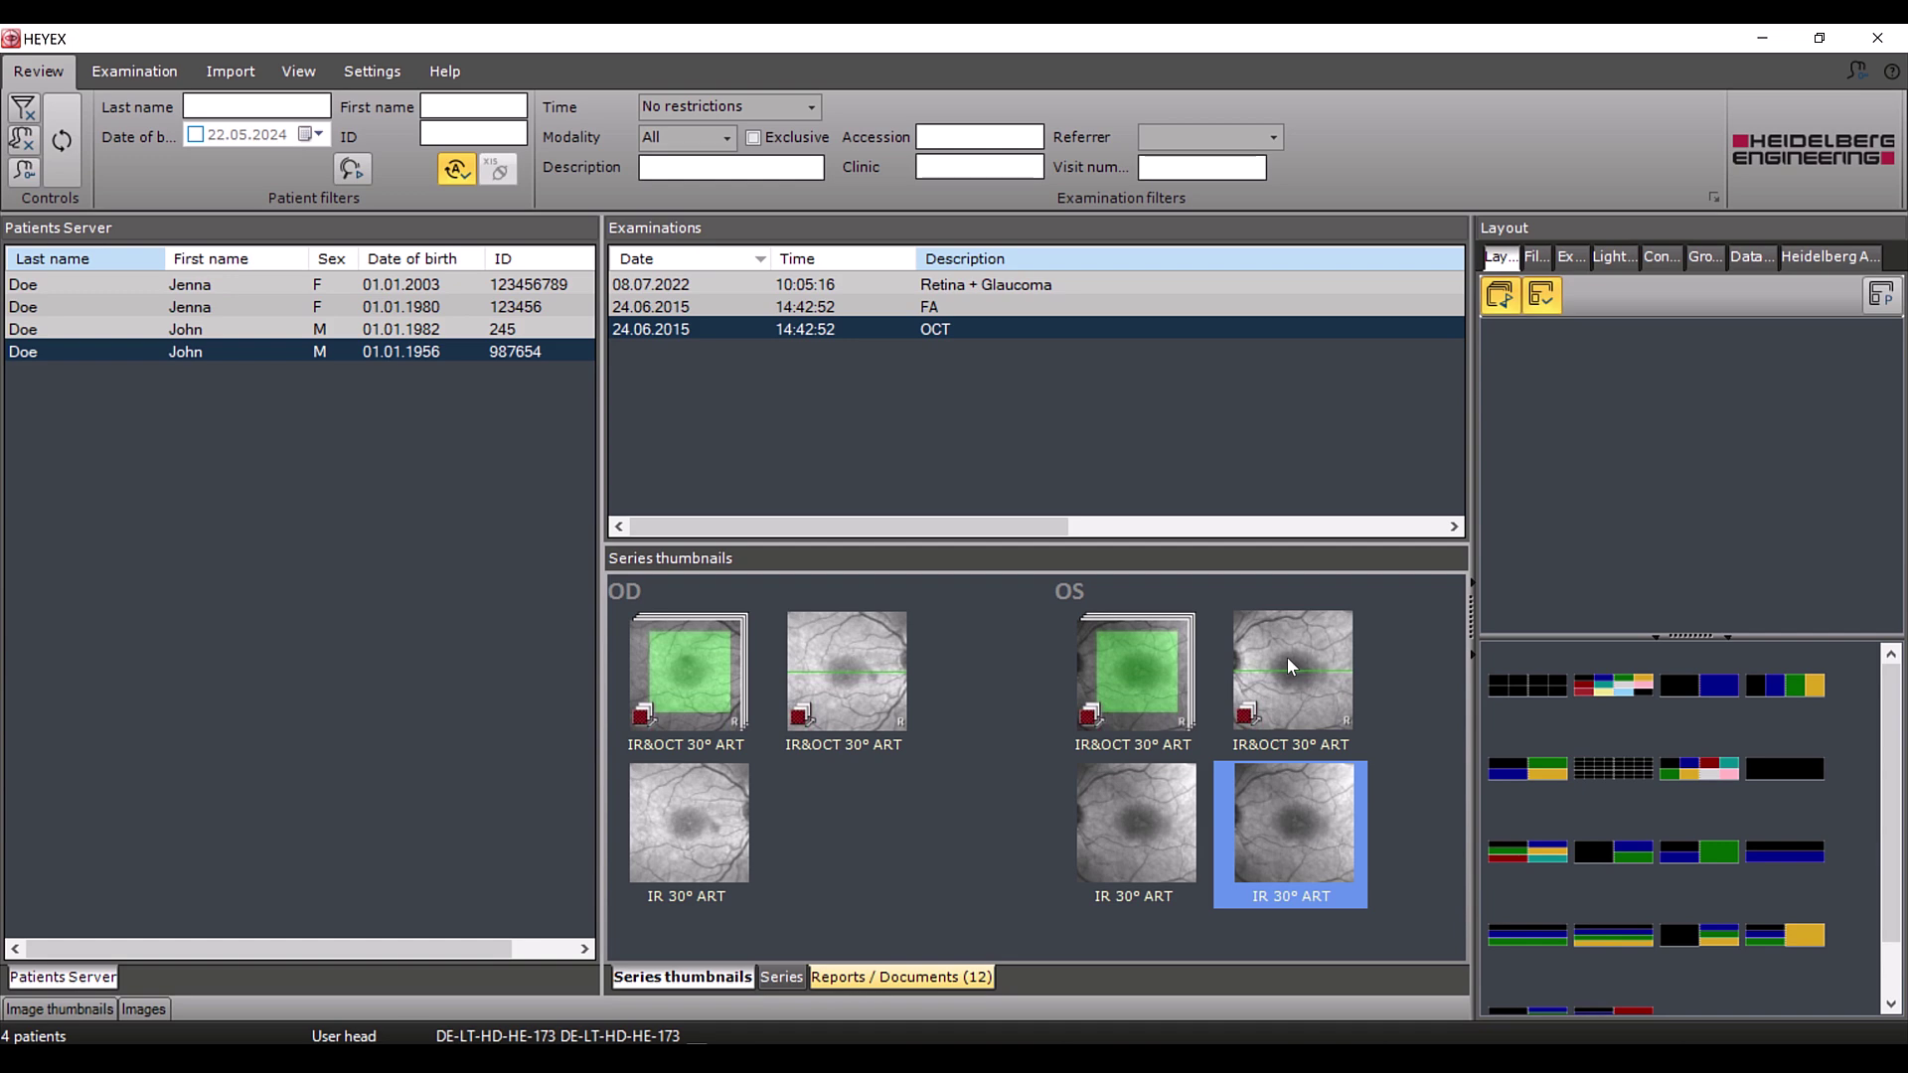
key("Delete")
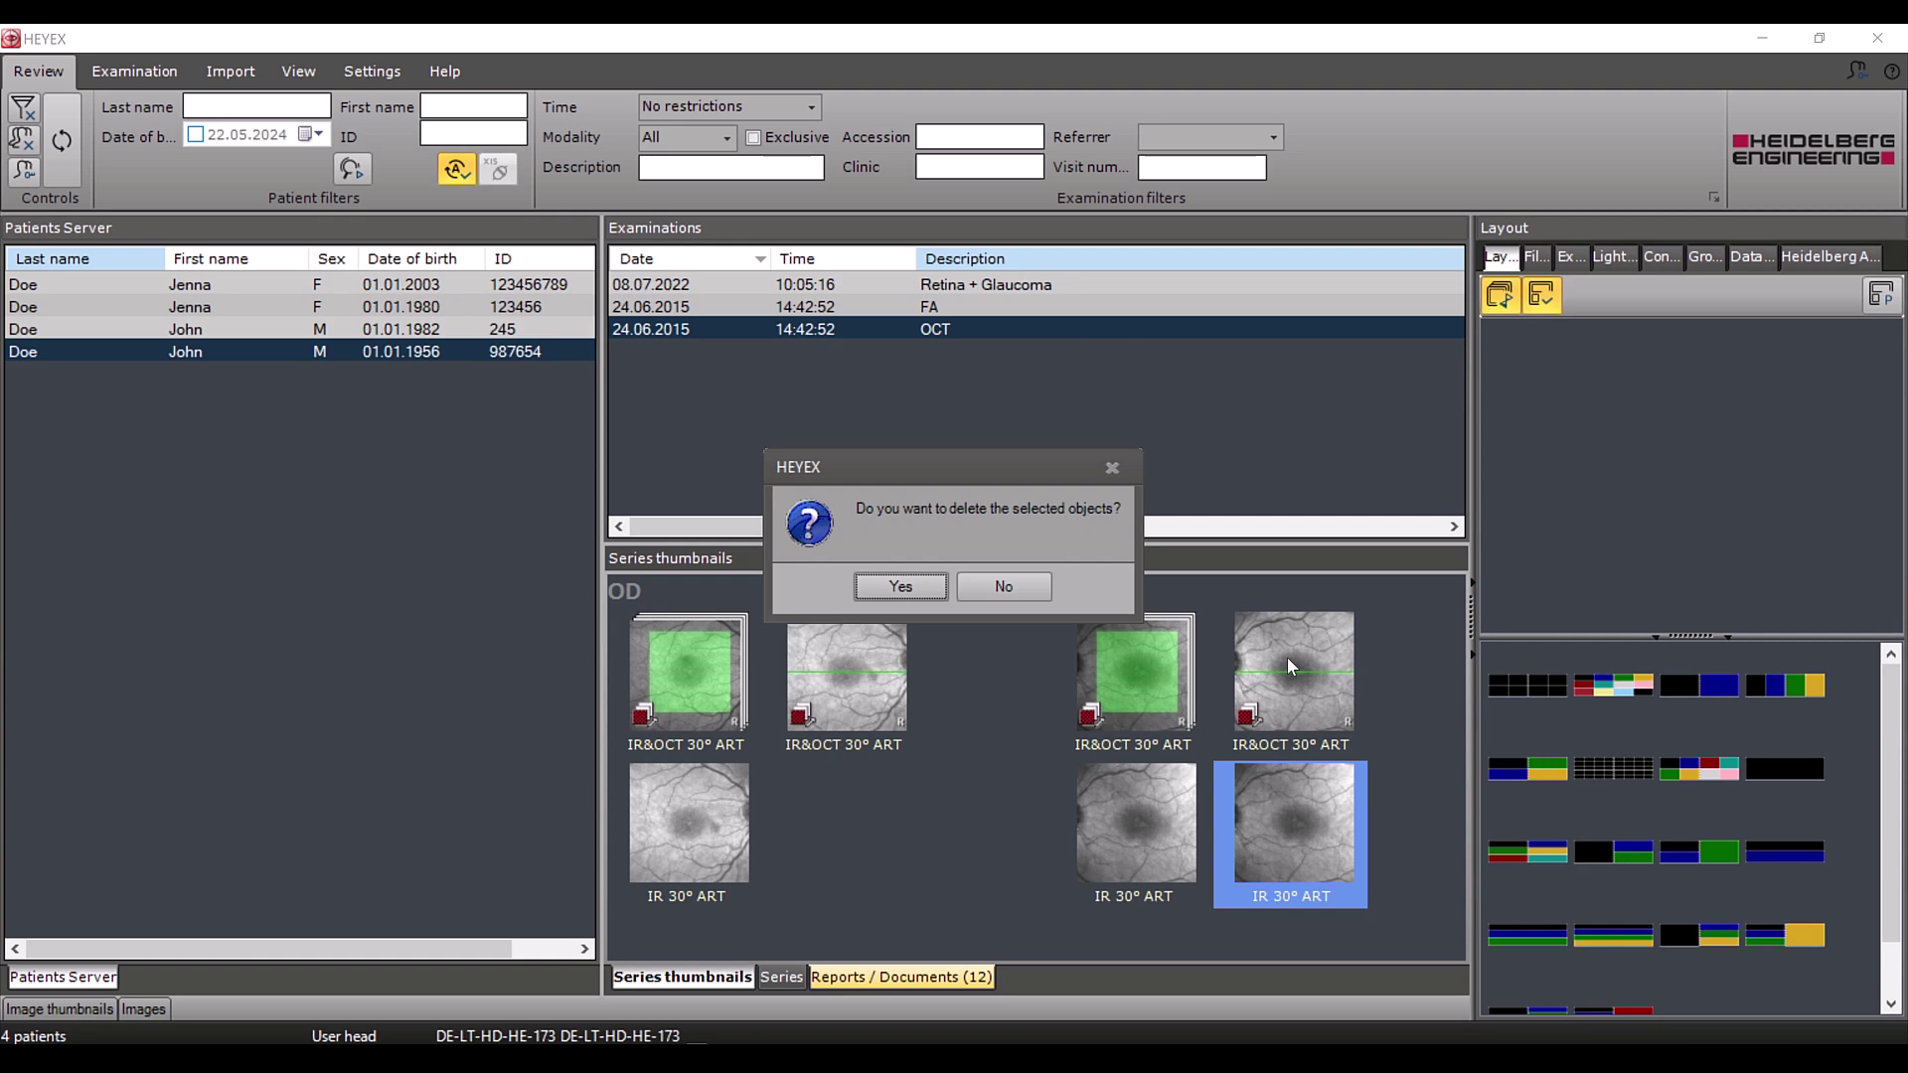
left_click(927, 589)
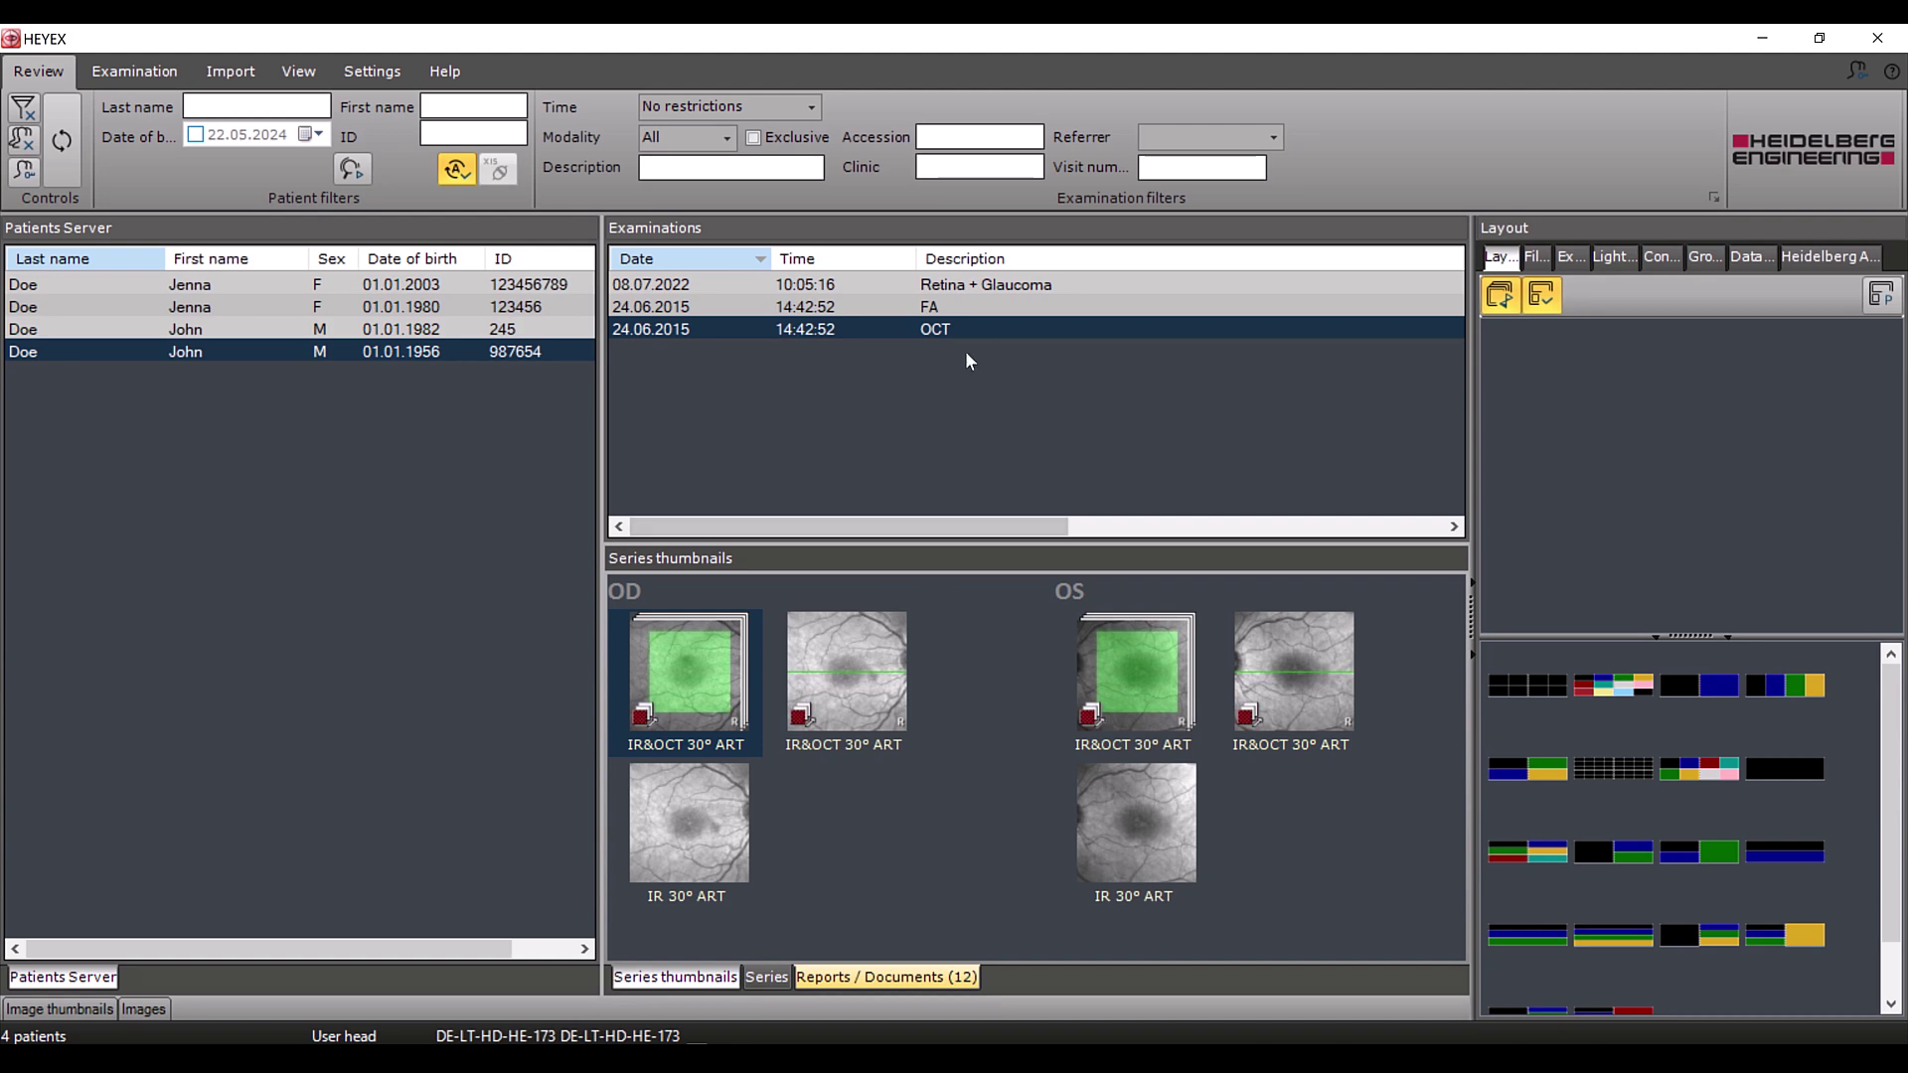
With the FA exam selected, start the UVO Tool from the merged patient's context menu
left_click(967, 309)
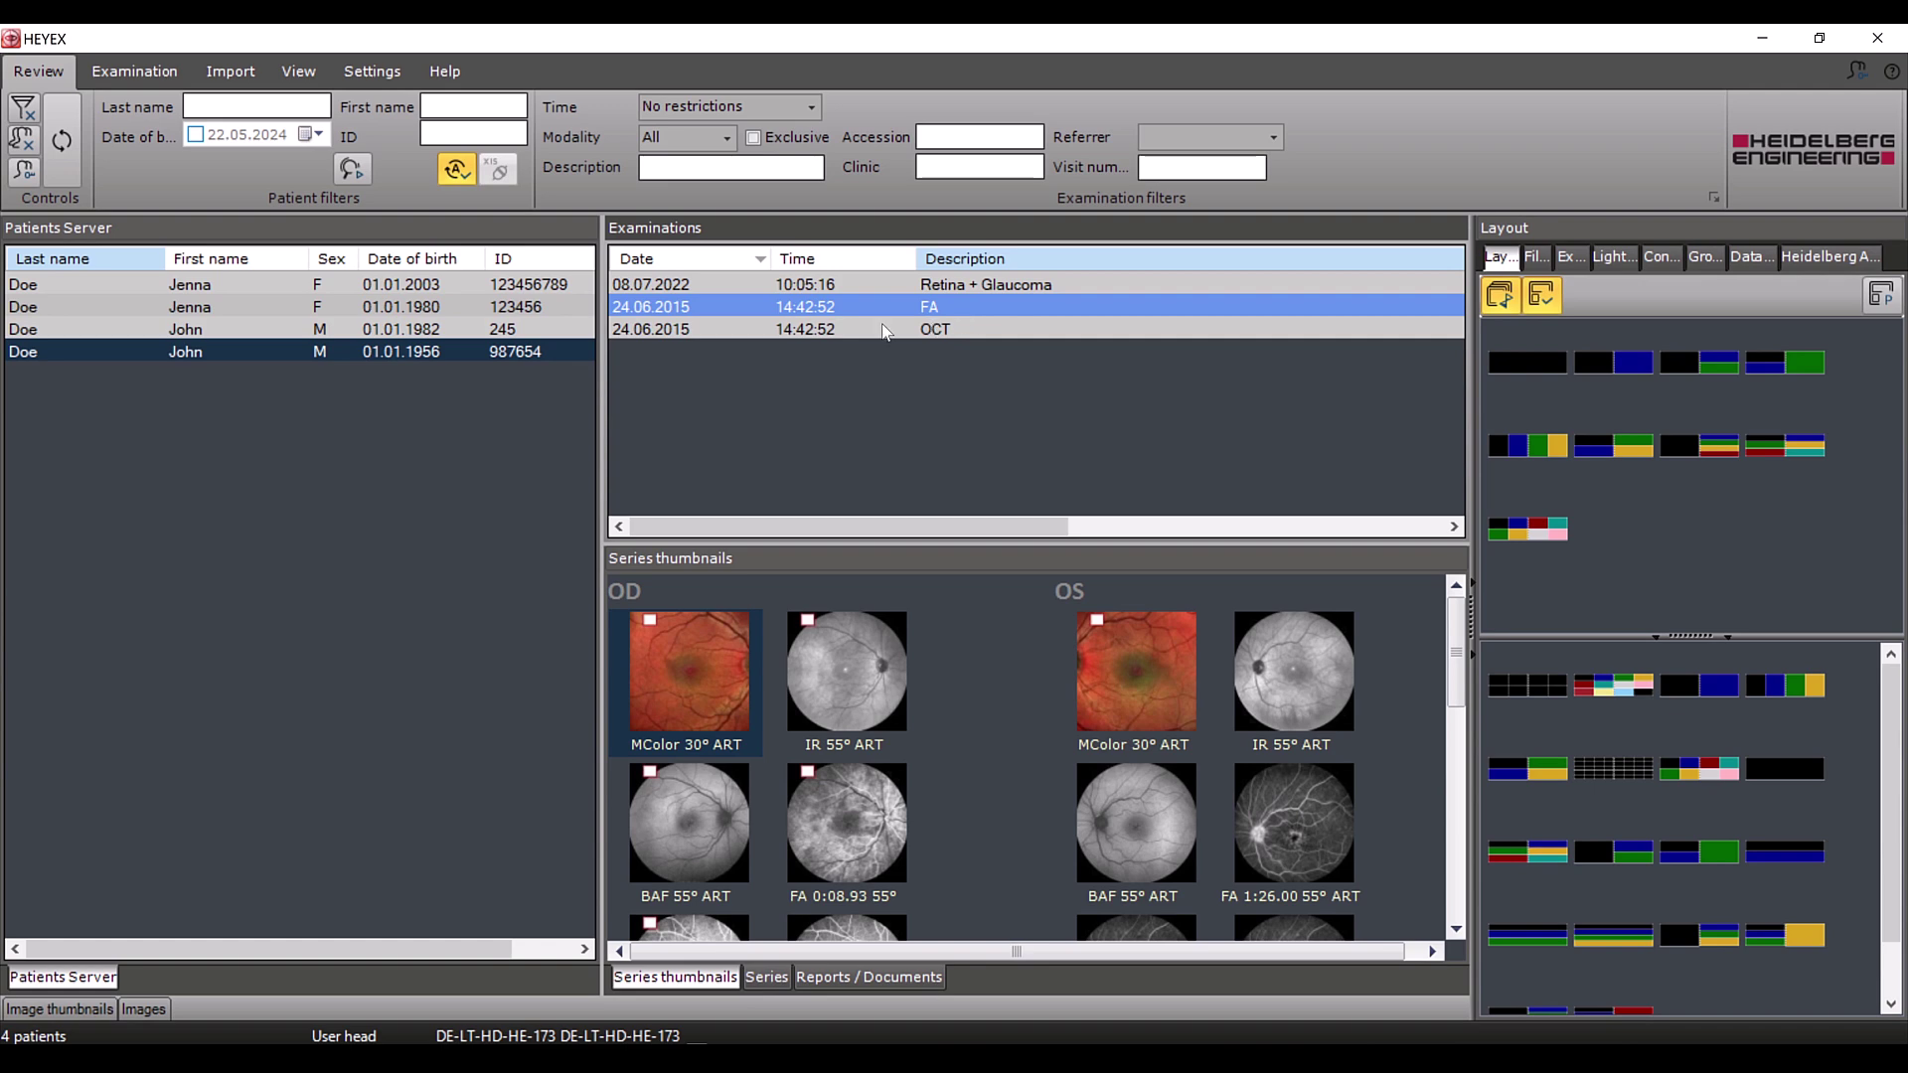
right_click(256, 357)
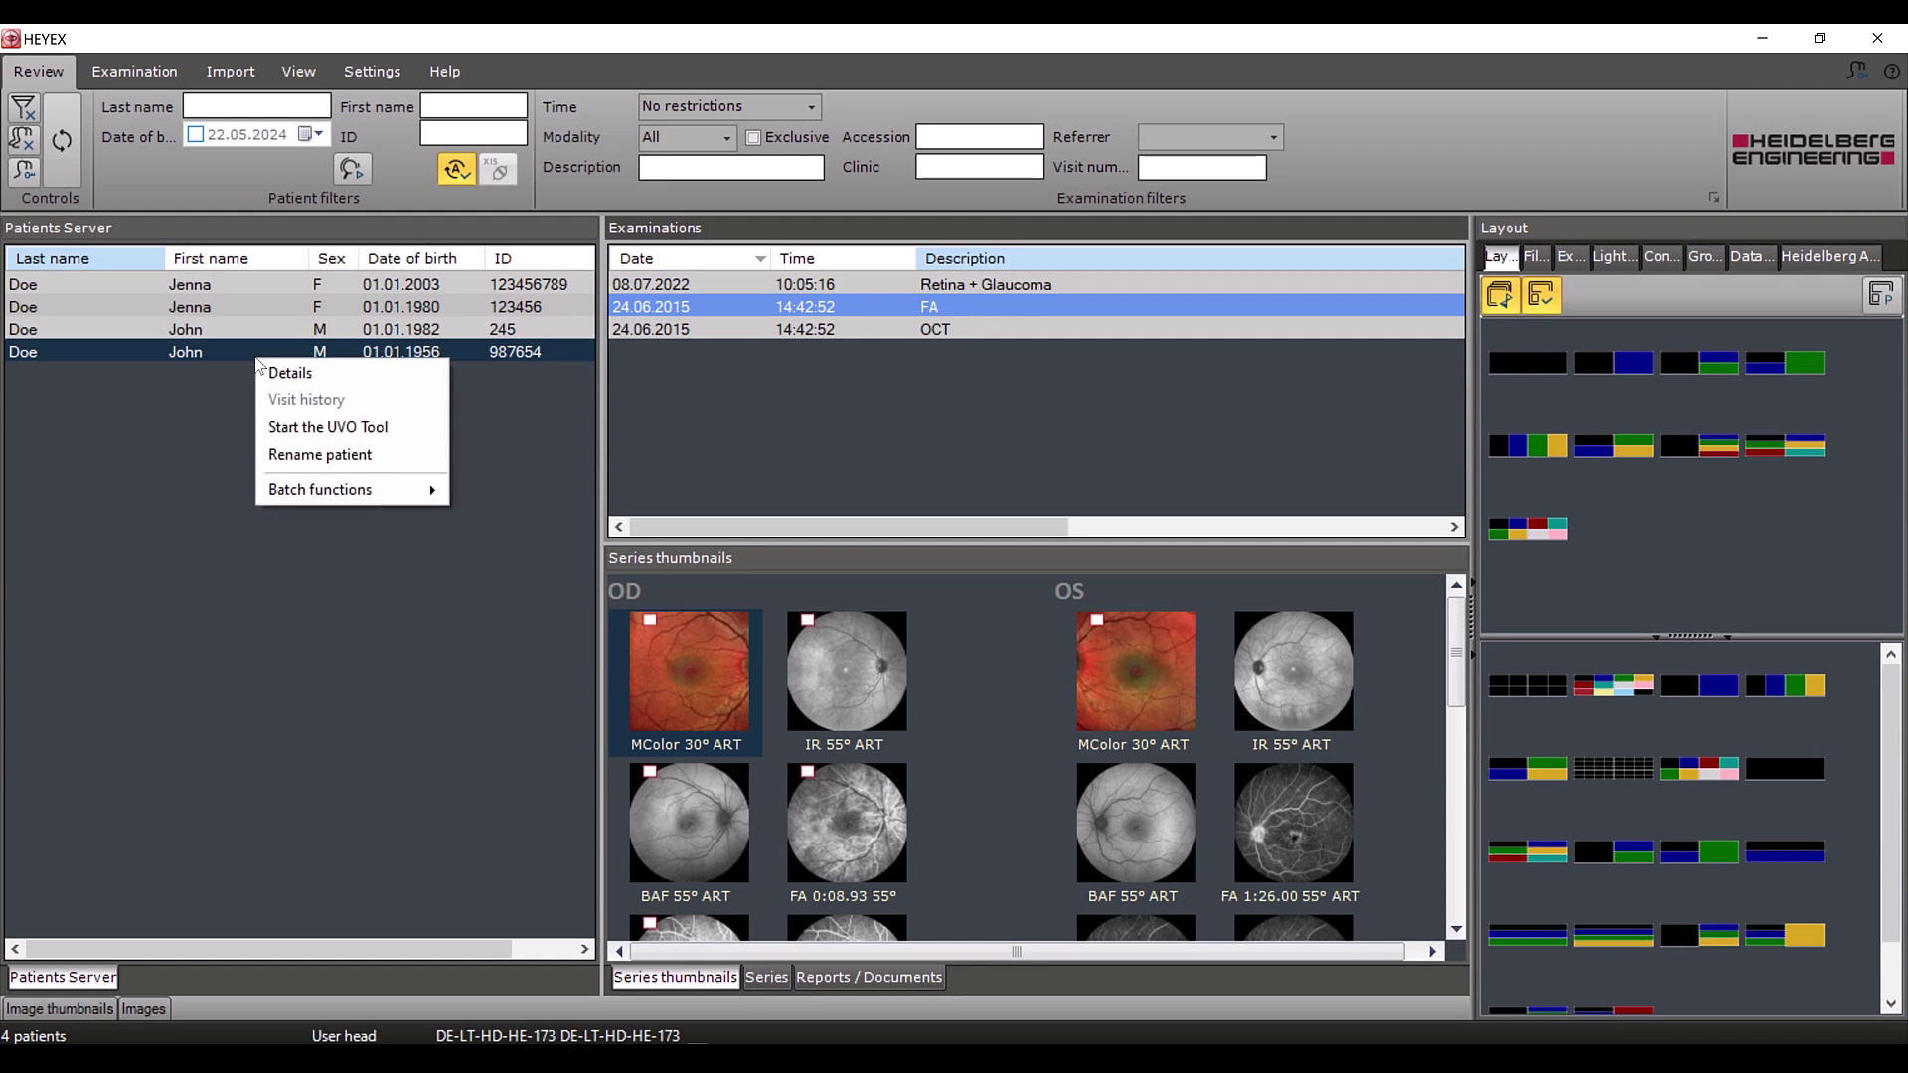
left_click(278, 425)
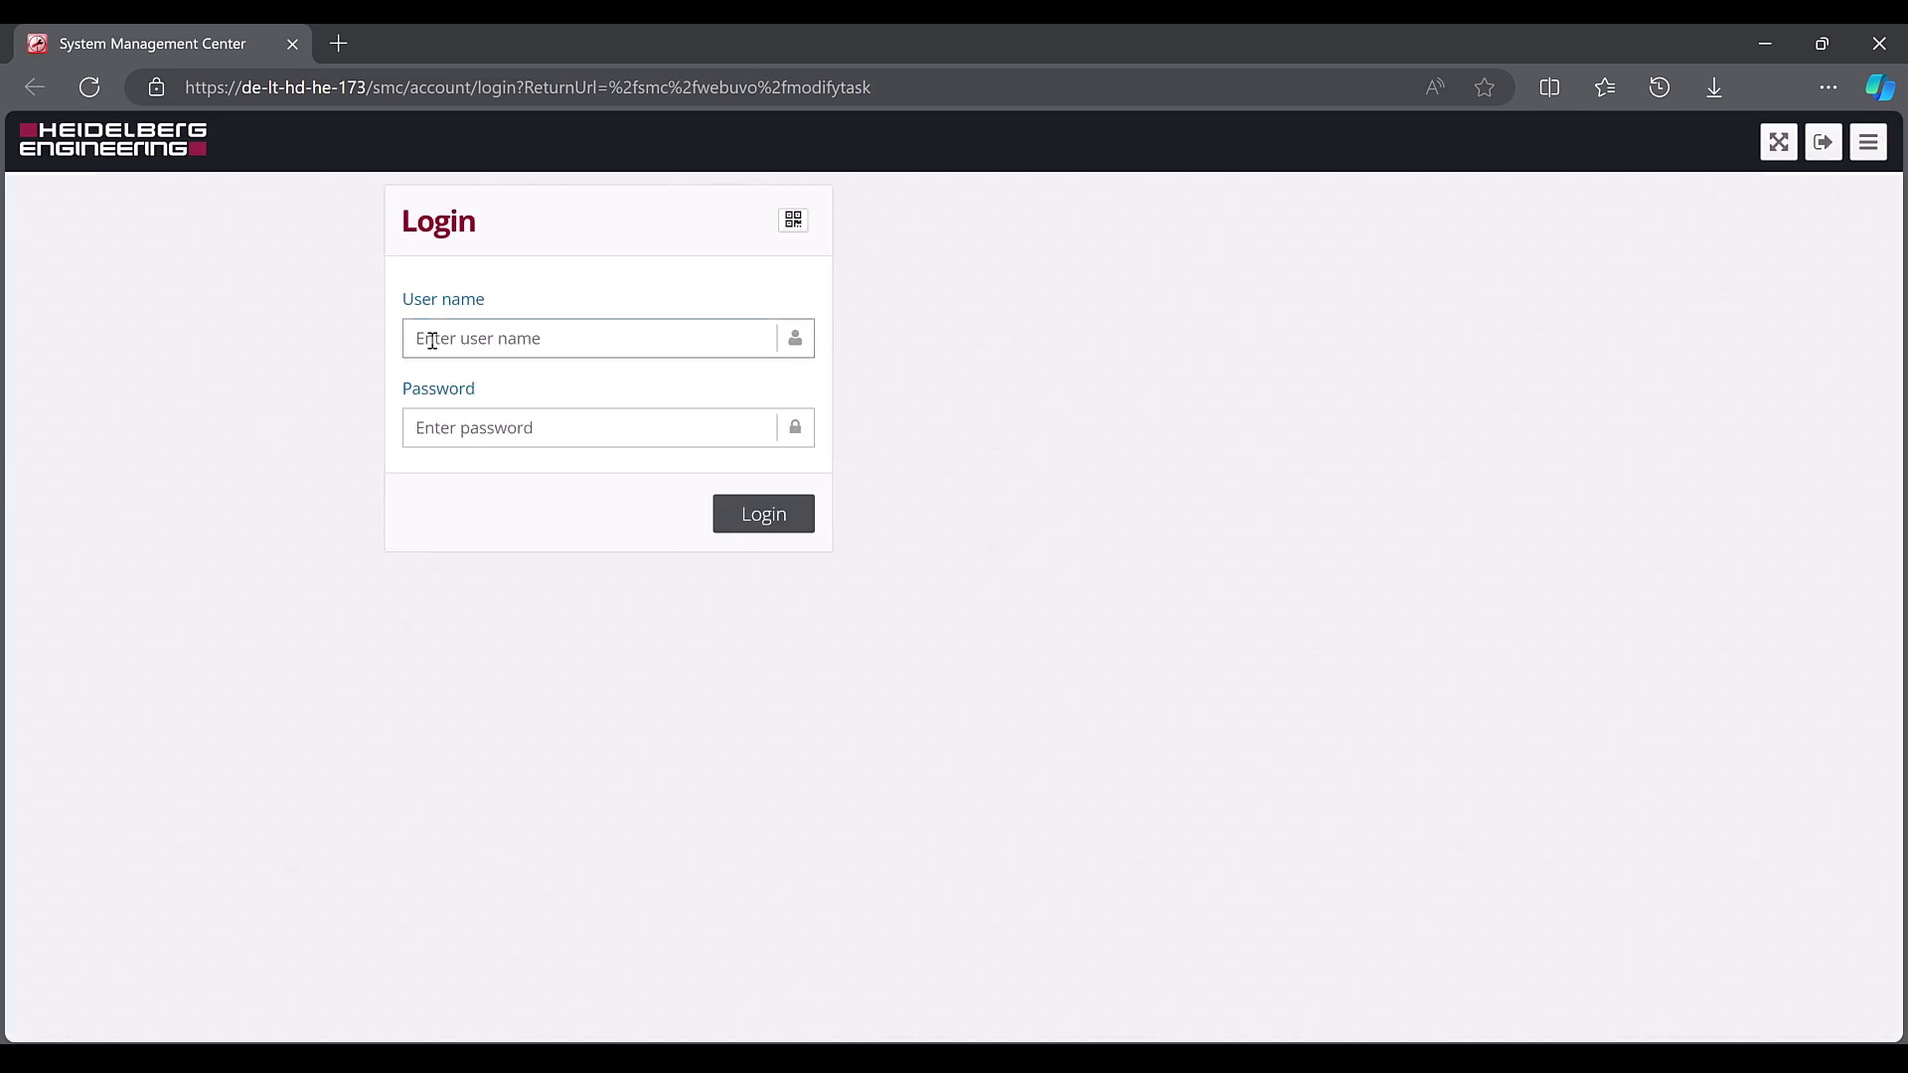
Enter the user name and account password in the Login form and log in
left_click(432, 341)
key("Tab")
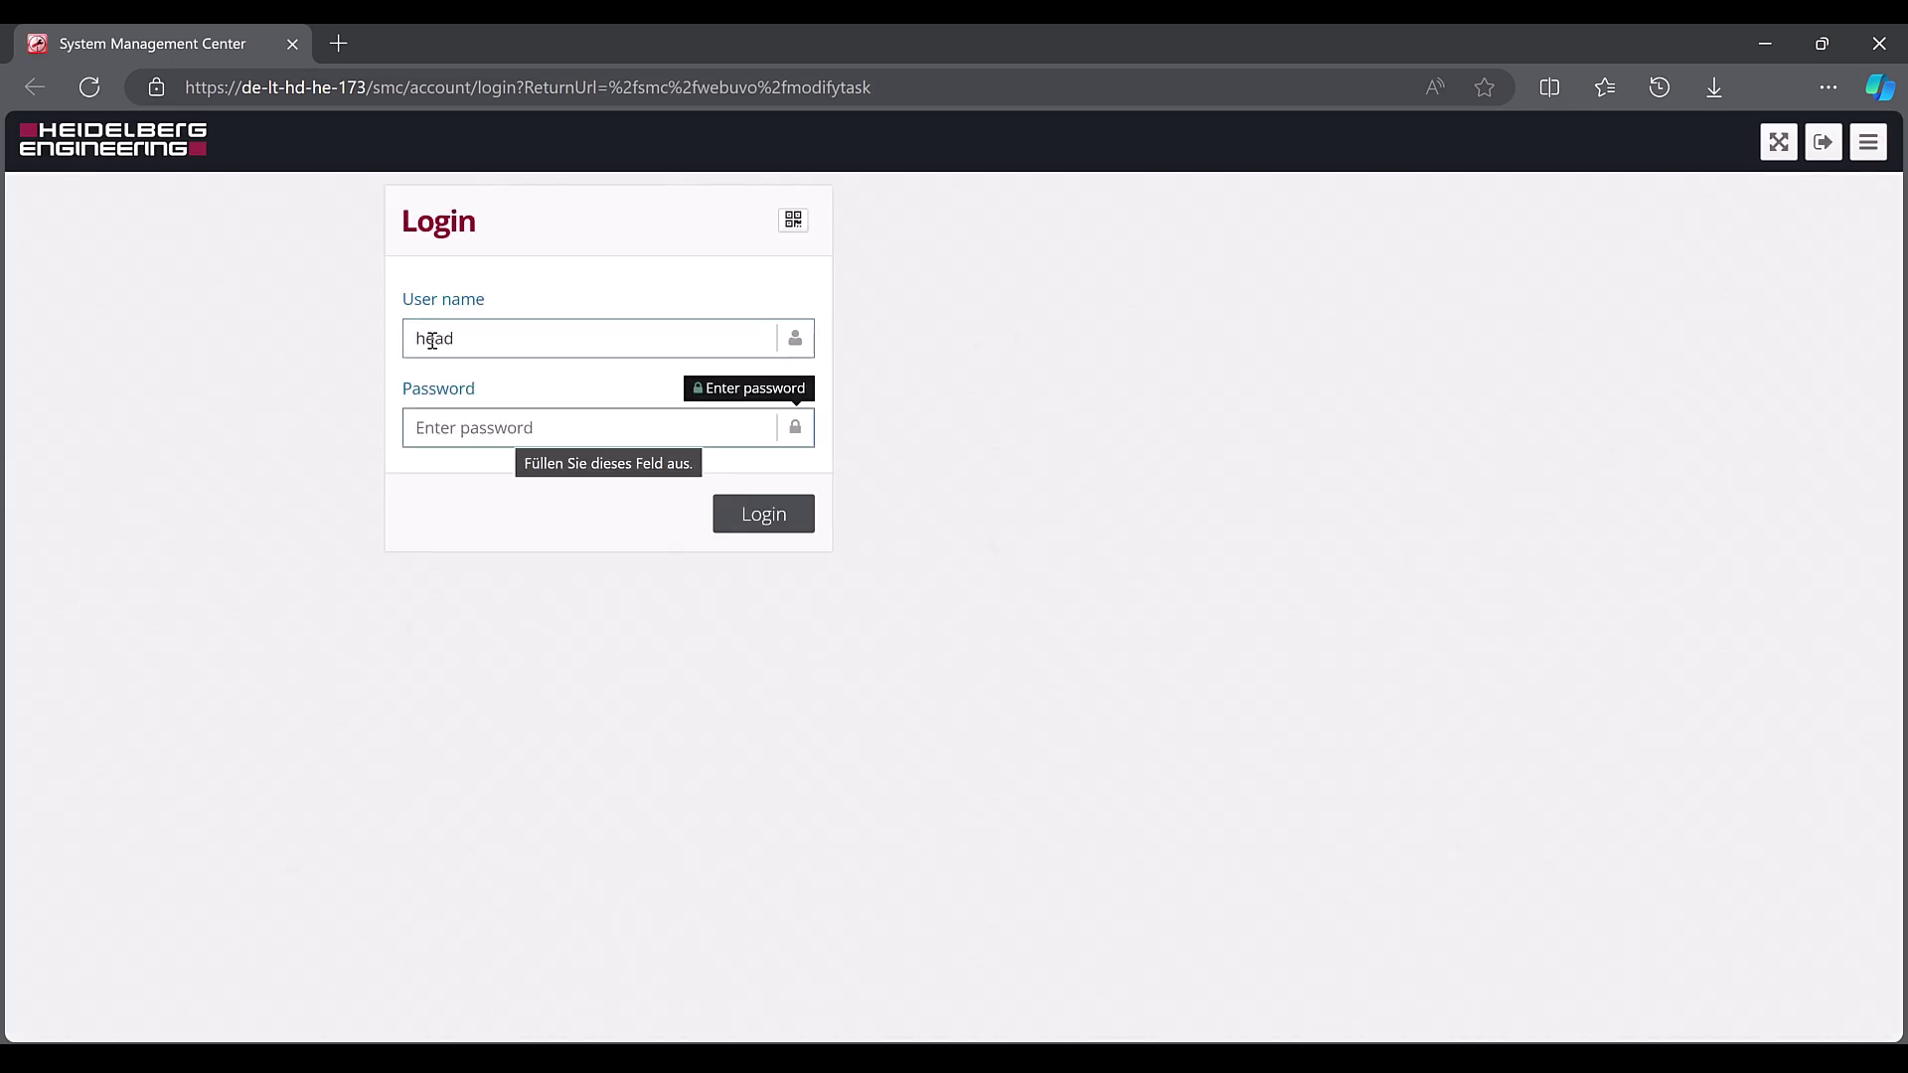
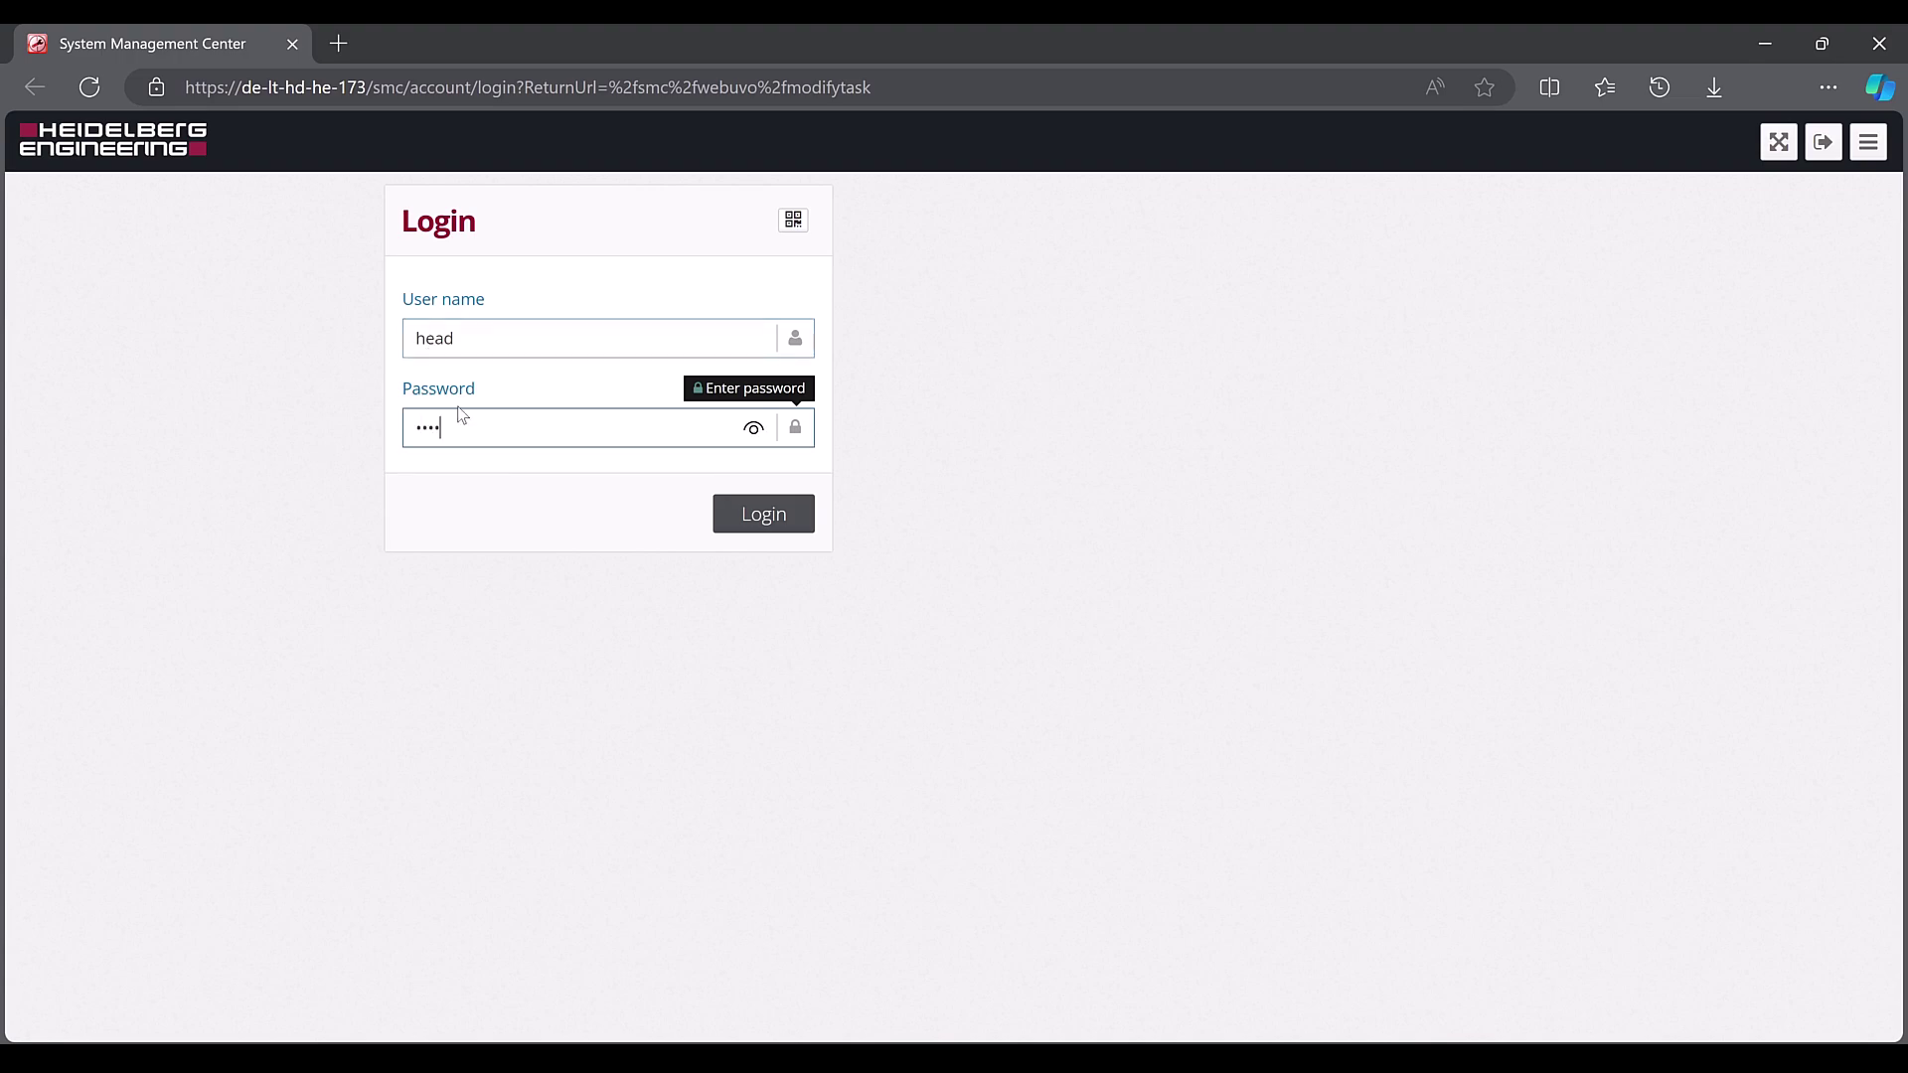
left_click(775, 522)
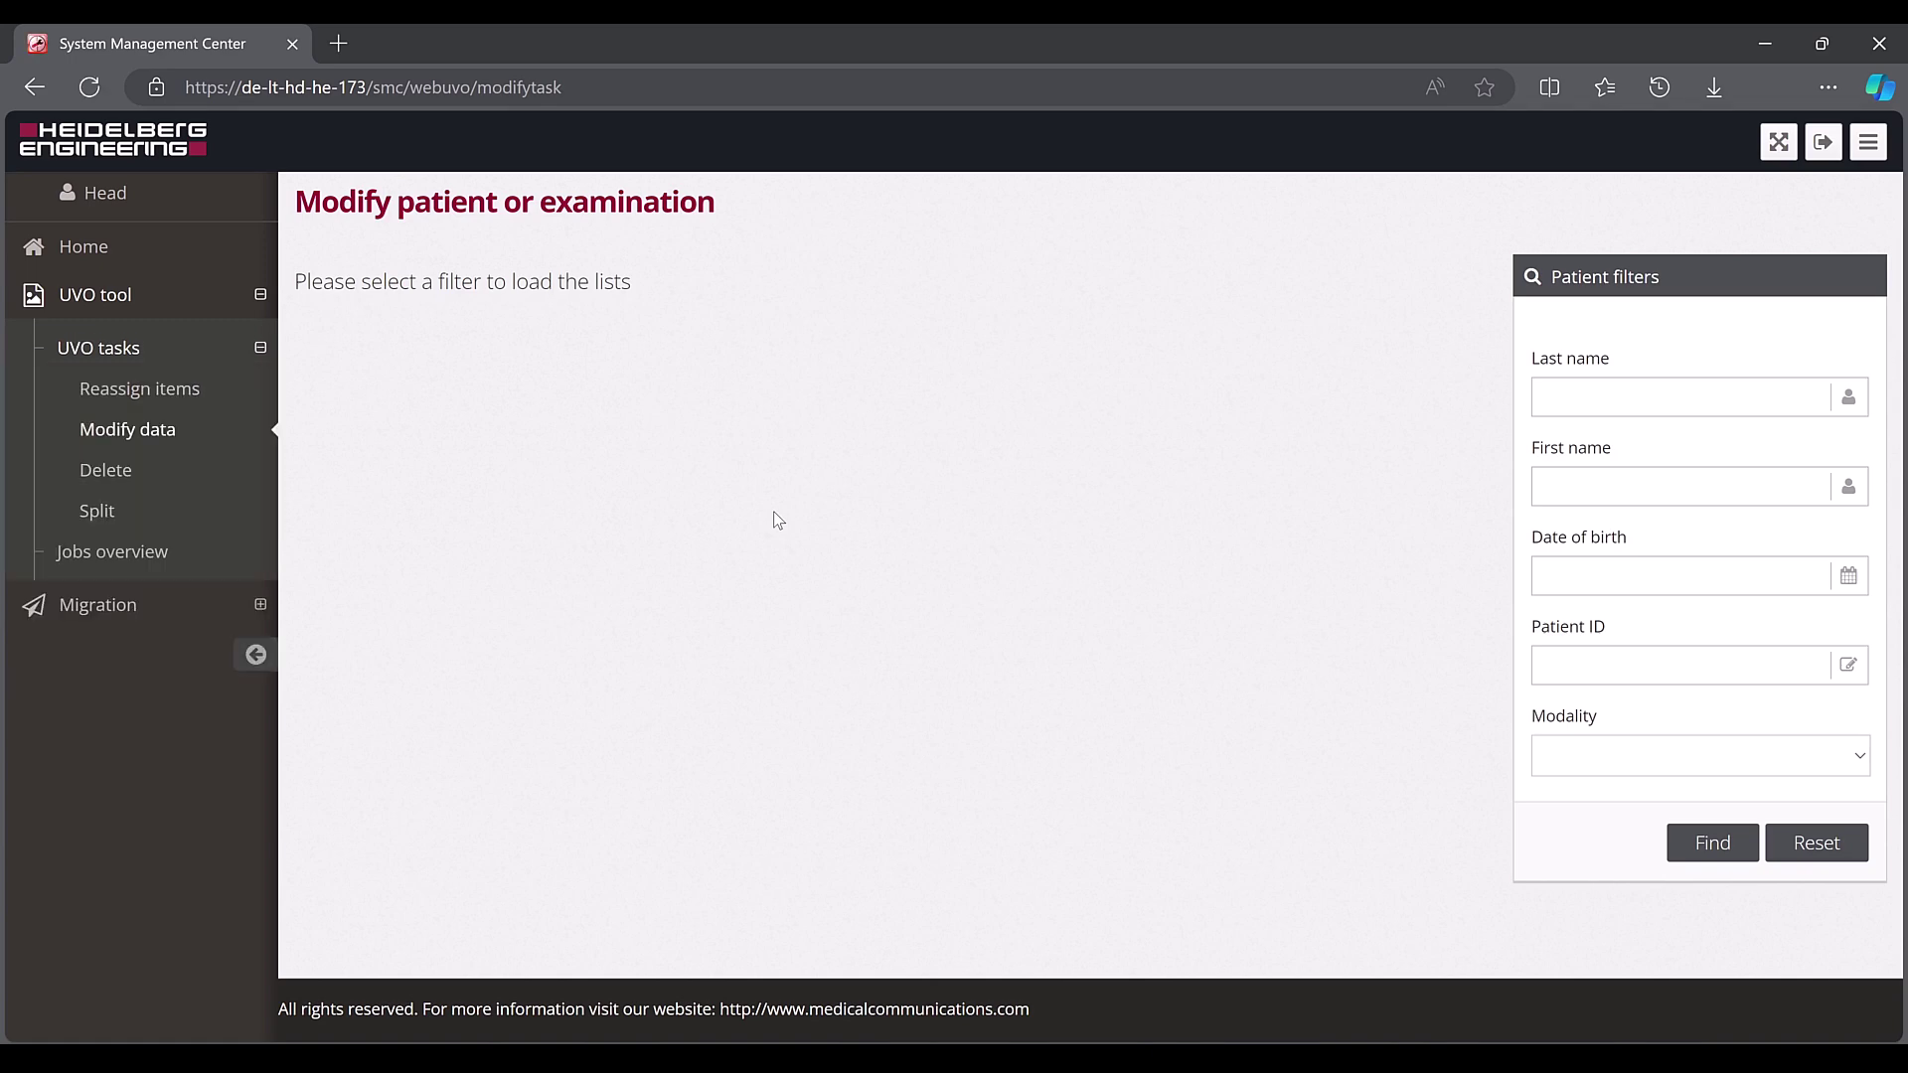
Find patients with last name 'doe' and switch to the UVO Split page
left_click(1678, 400)
type("doe")
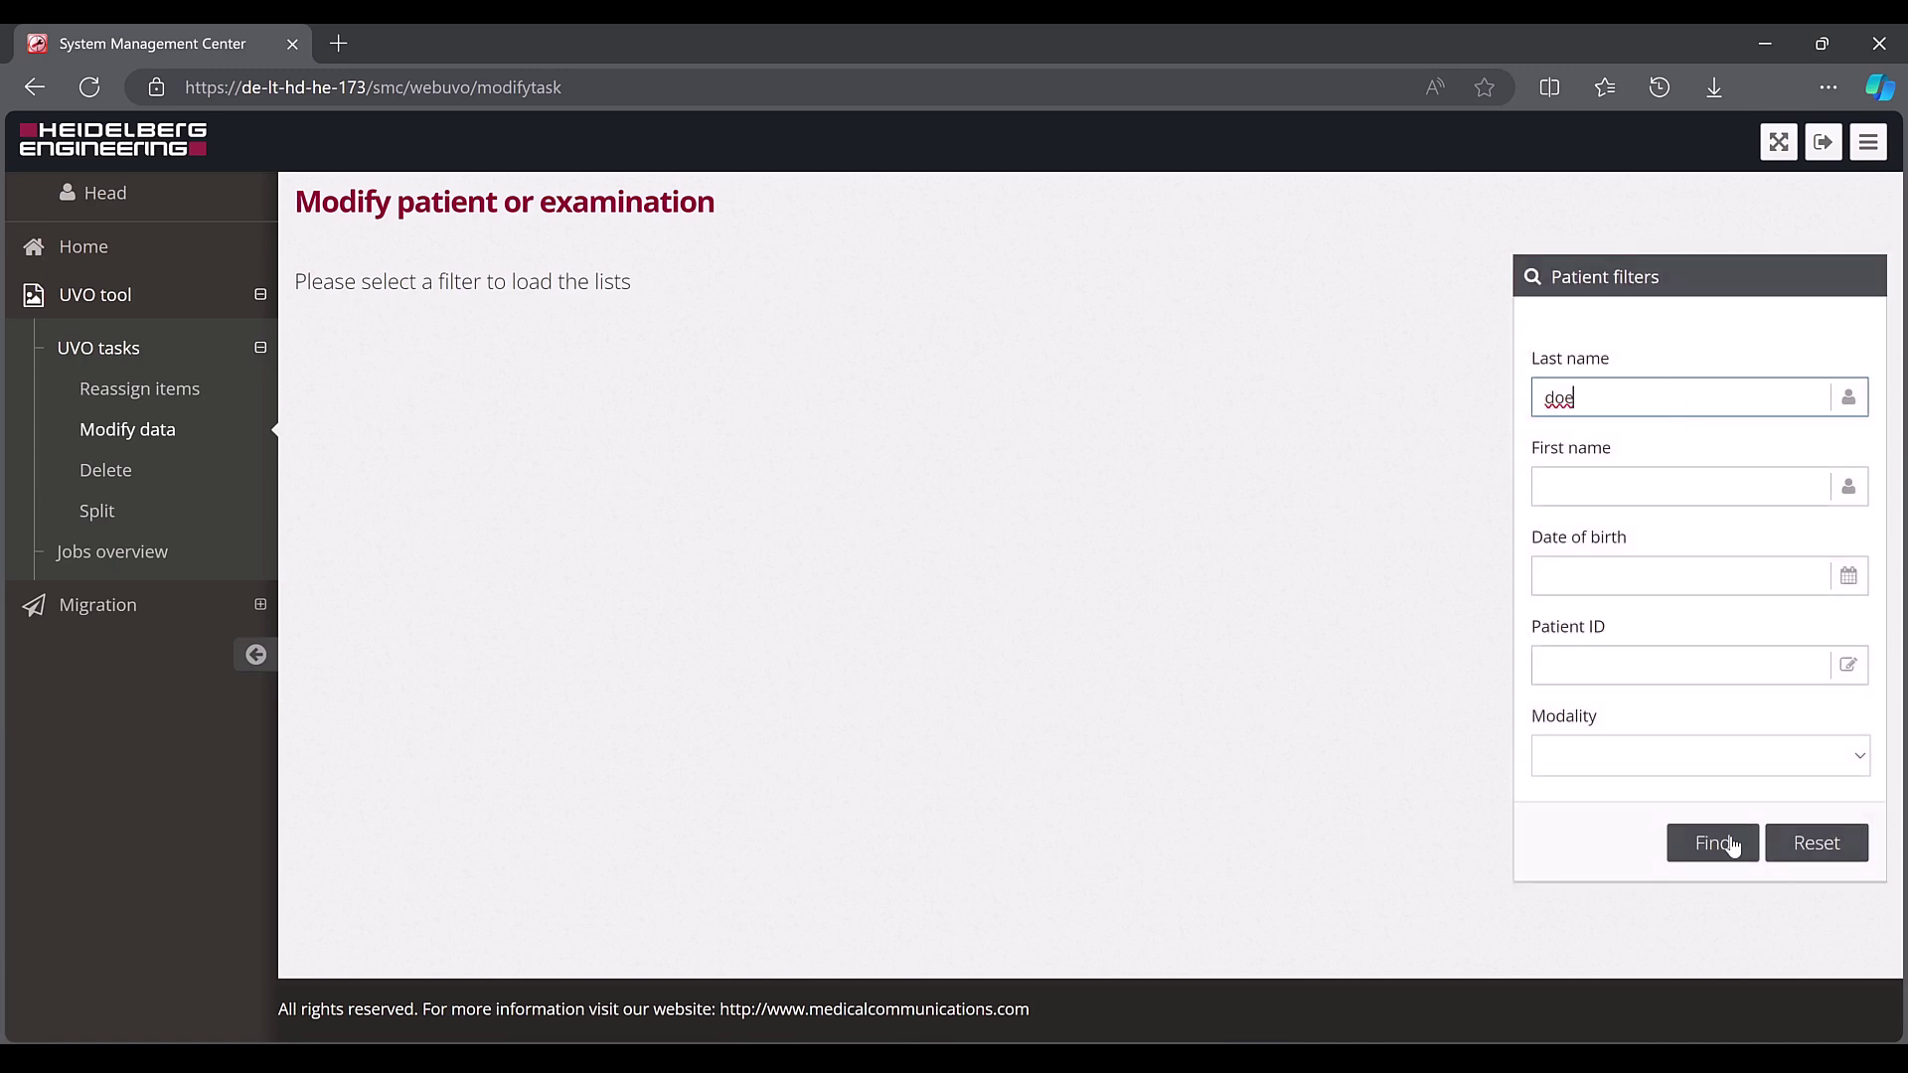
left_click(1729, 843)
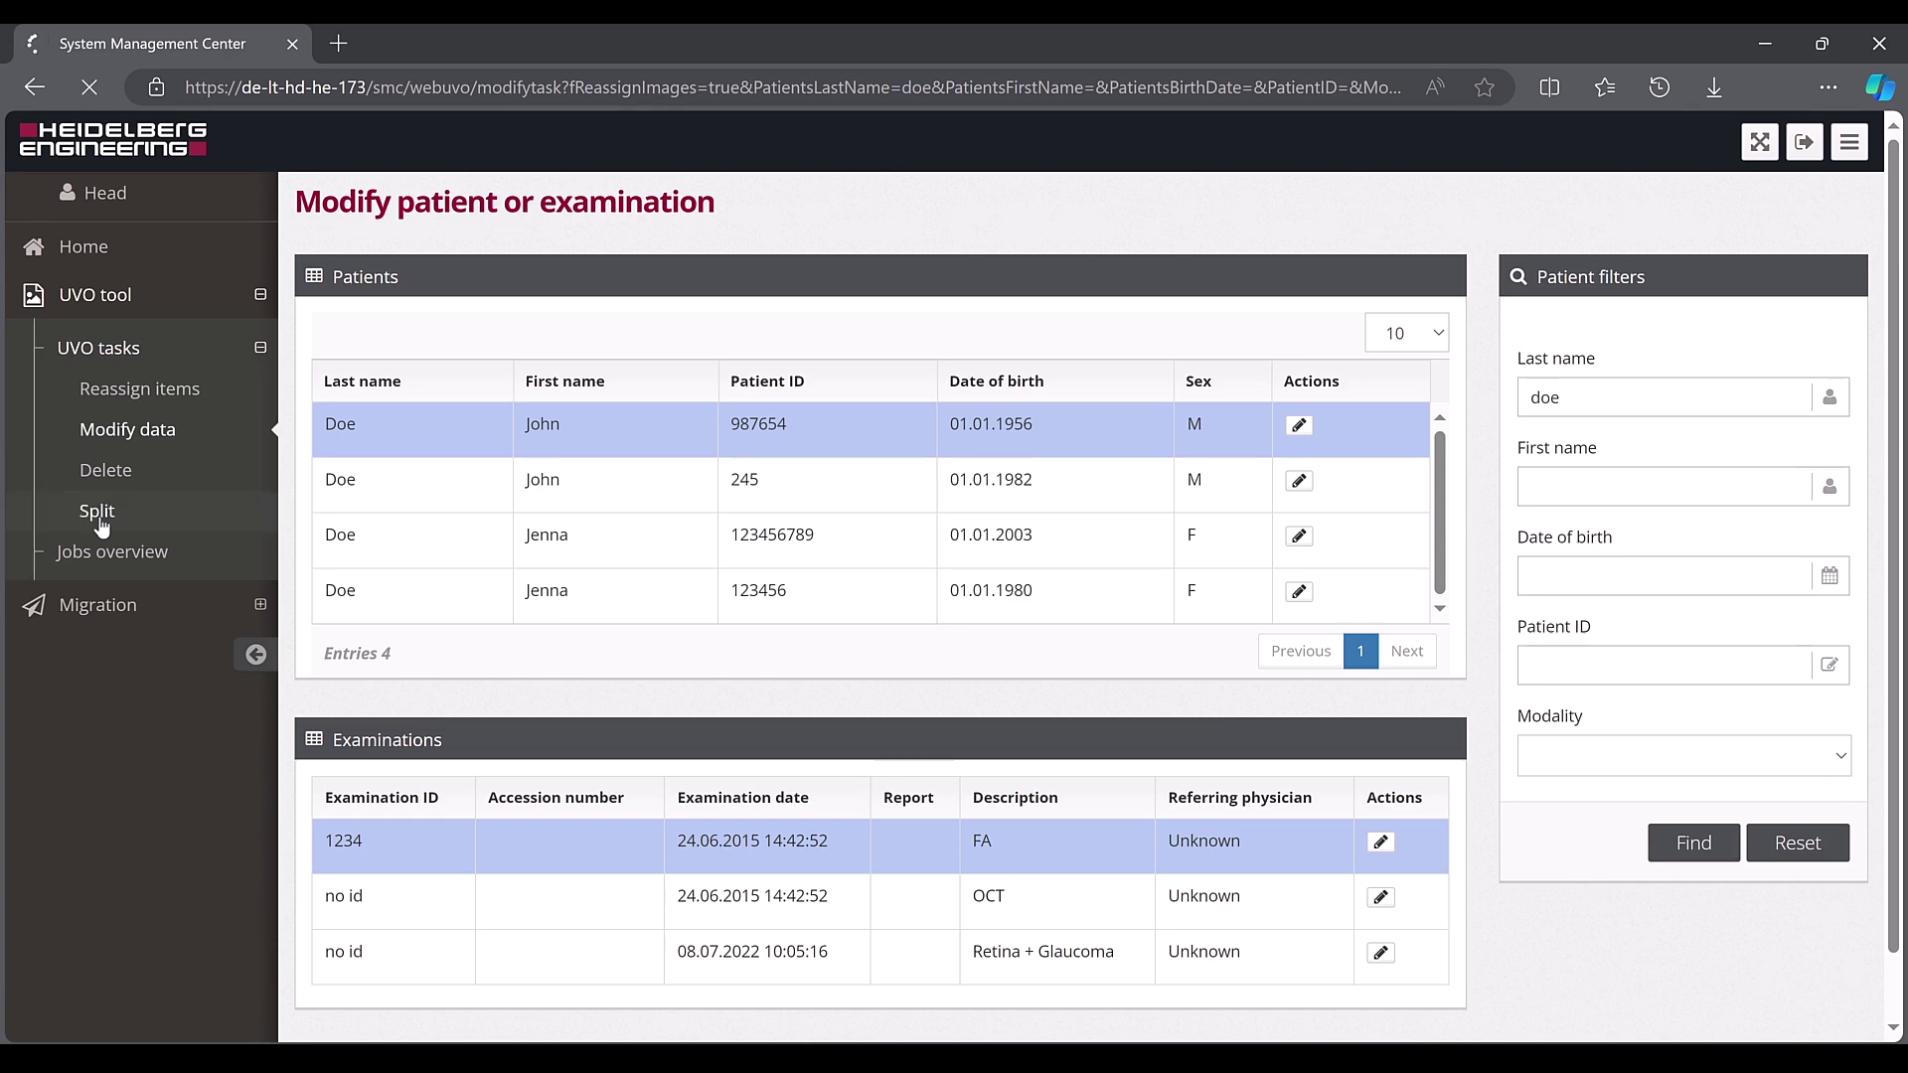
left_click(99, 516)
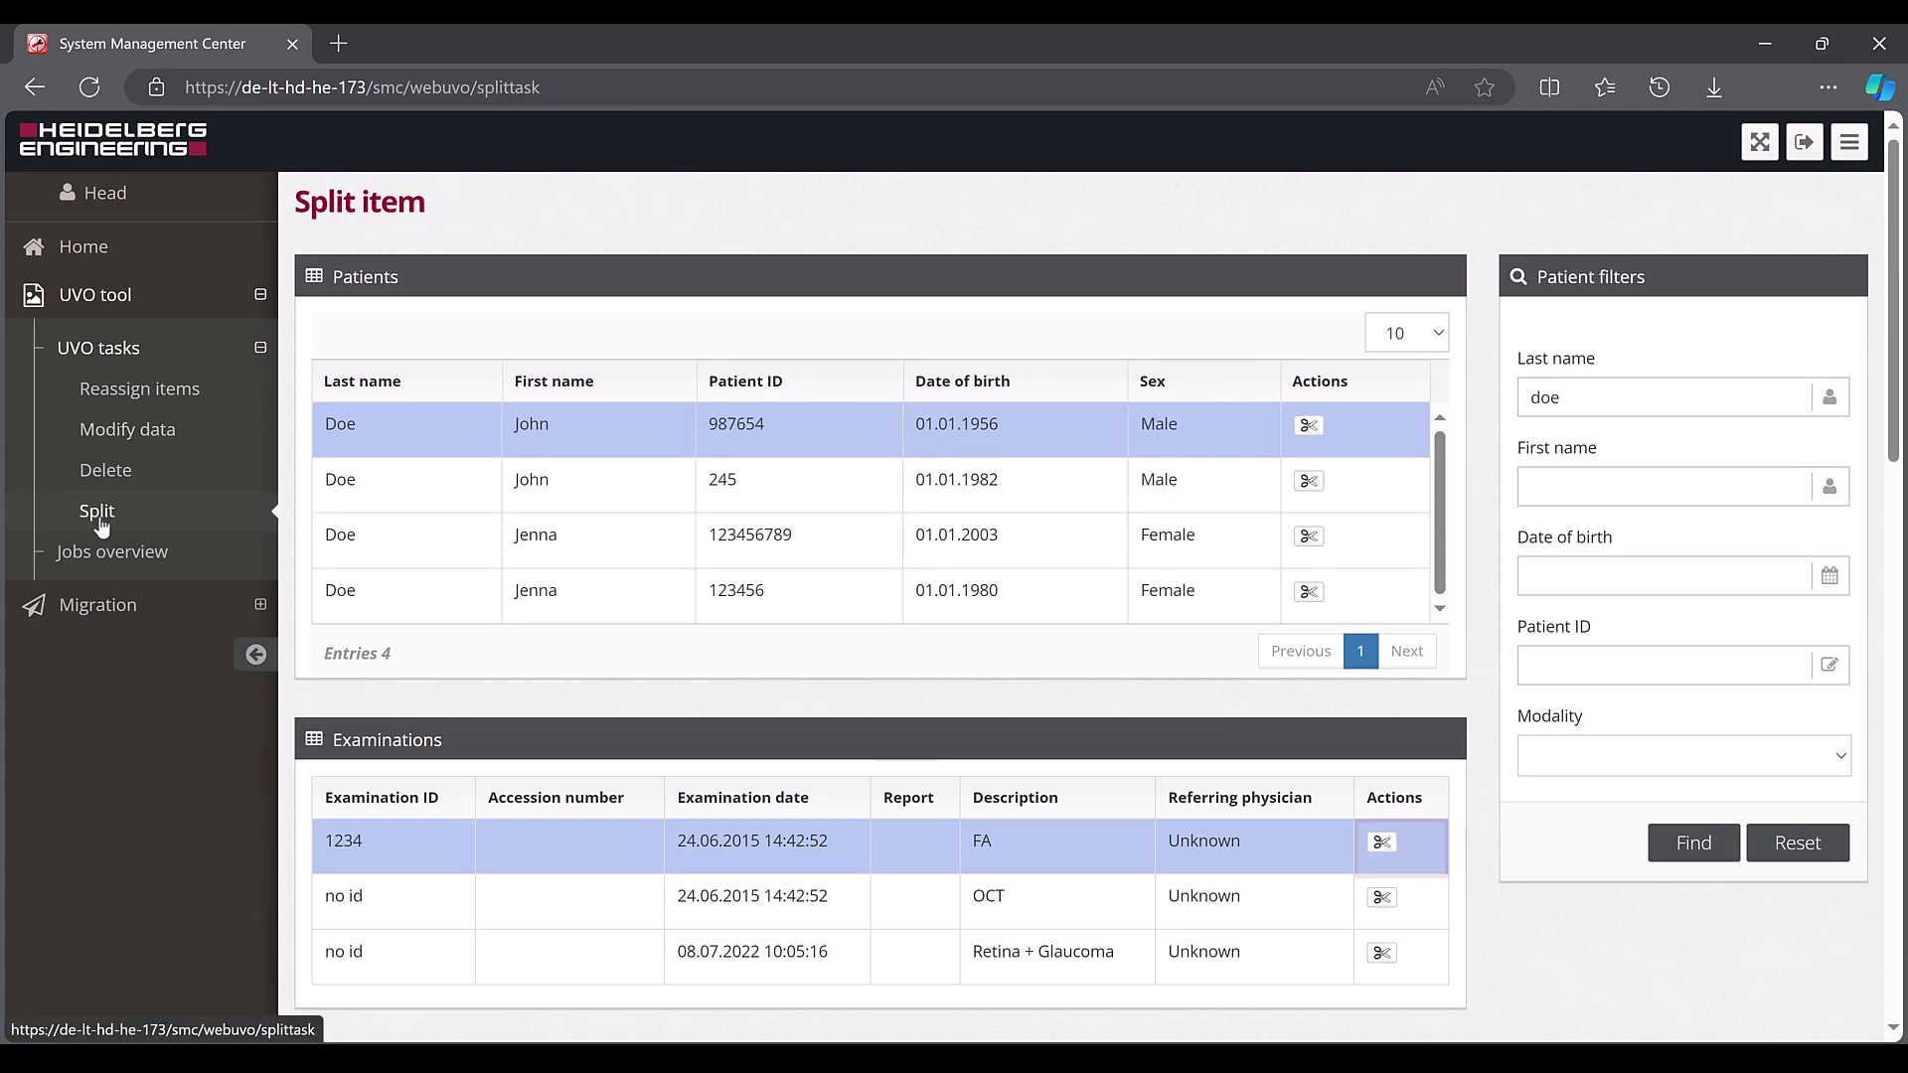
Split the FA exam into new exam 'MC', described 'MultiColor (MC)', with both MultiColor series ticked
left_click(1381, 856)
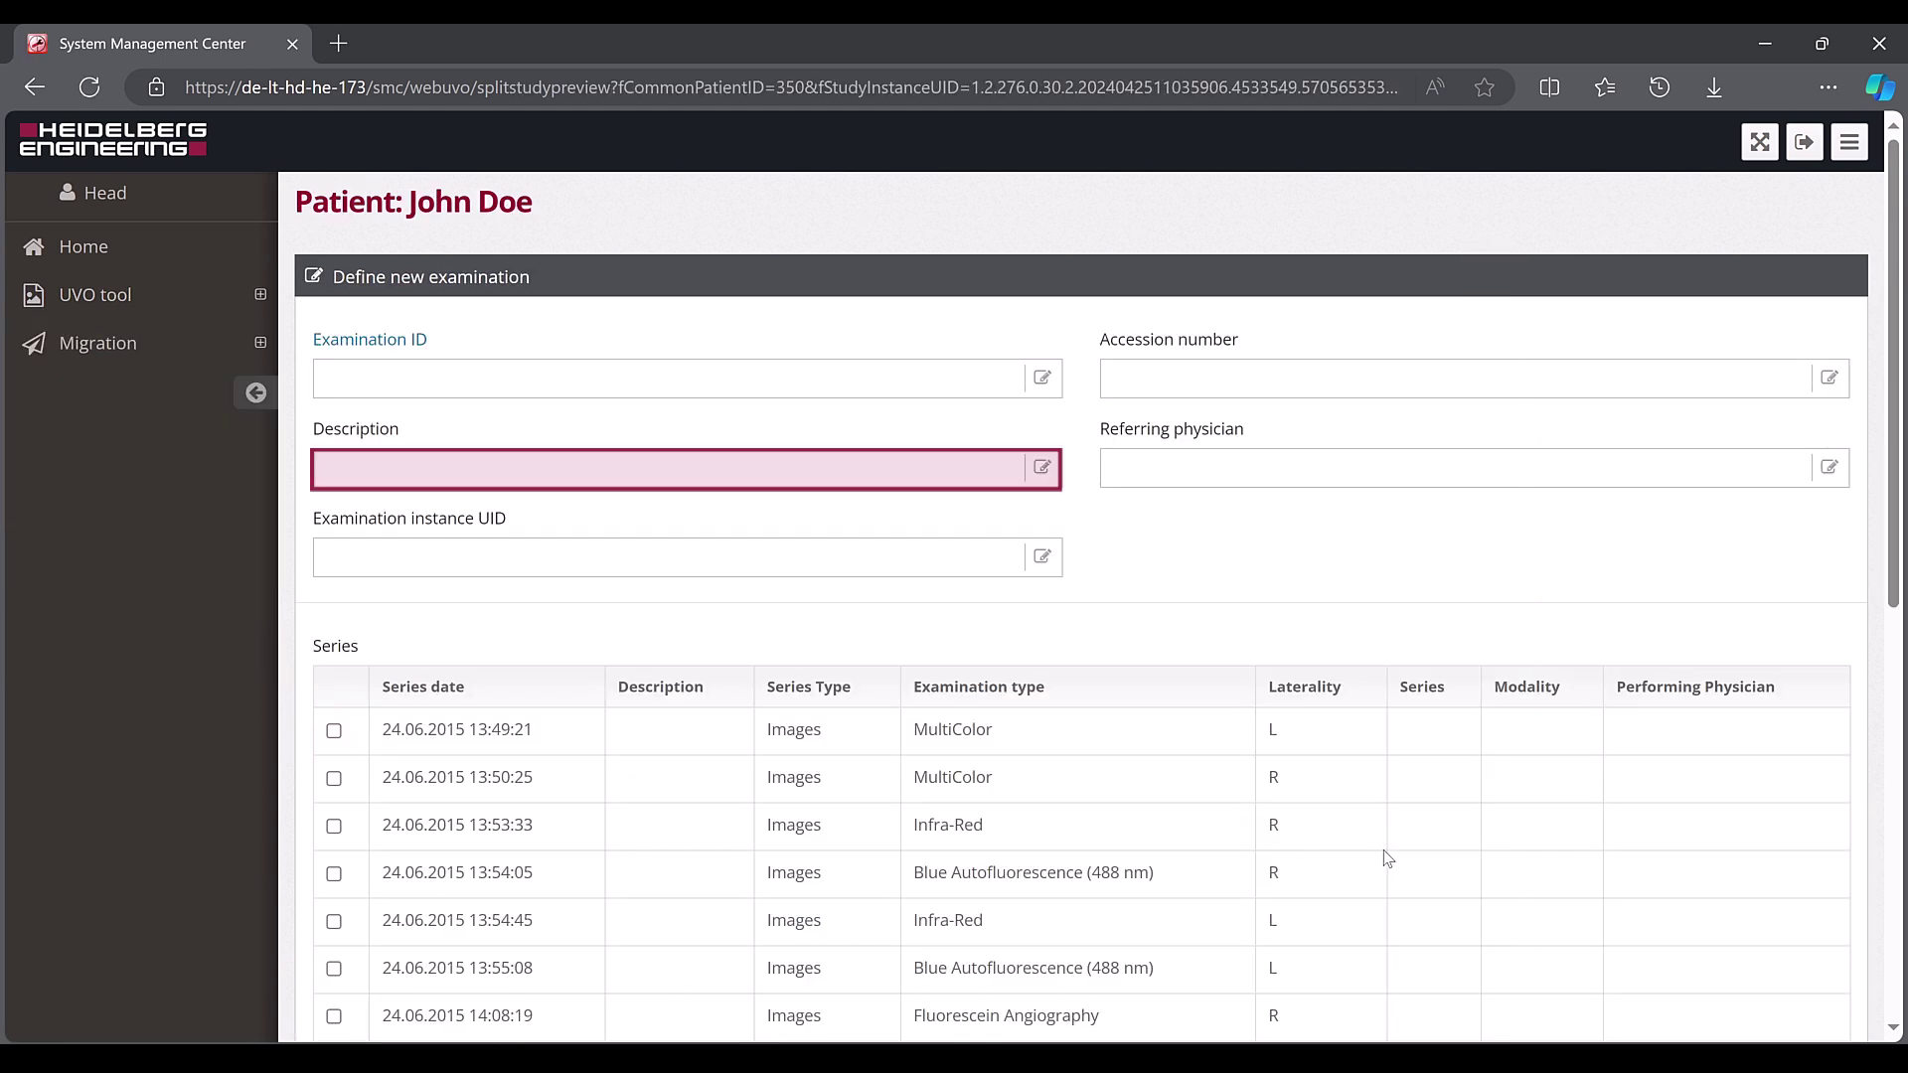
type("MultiColor (MC)")
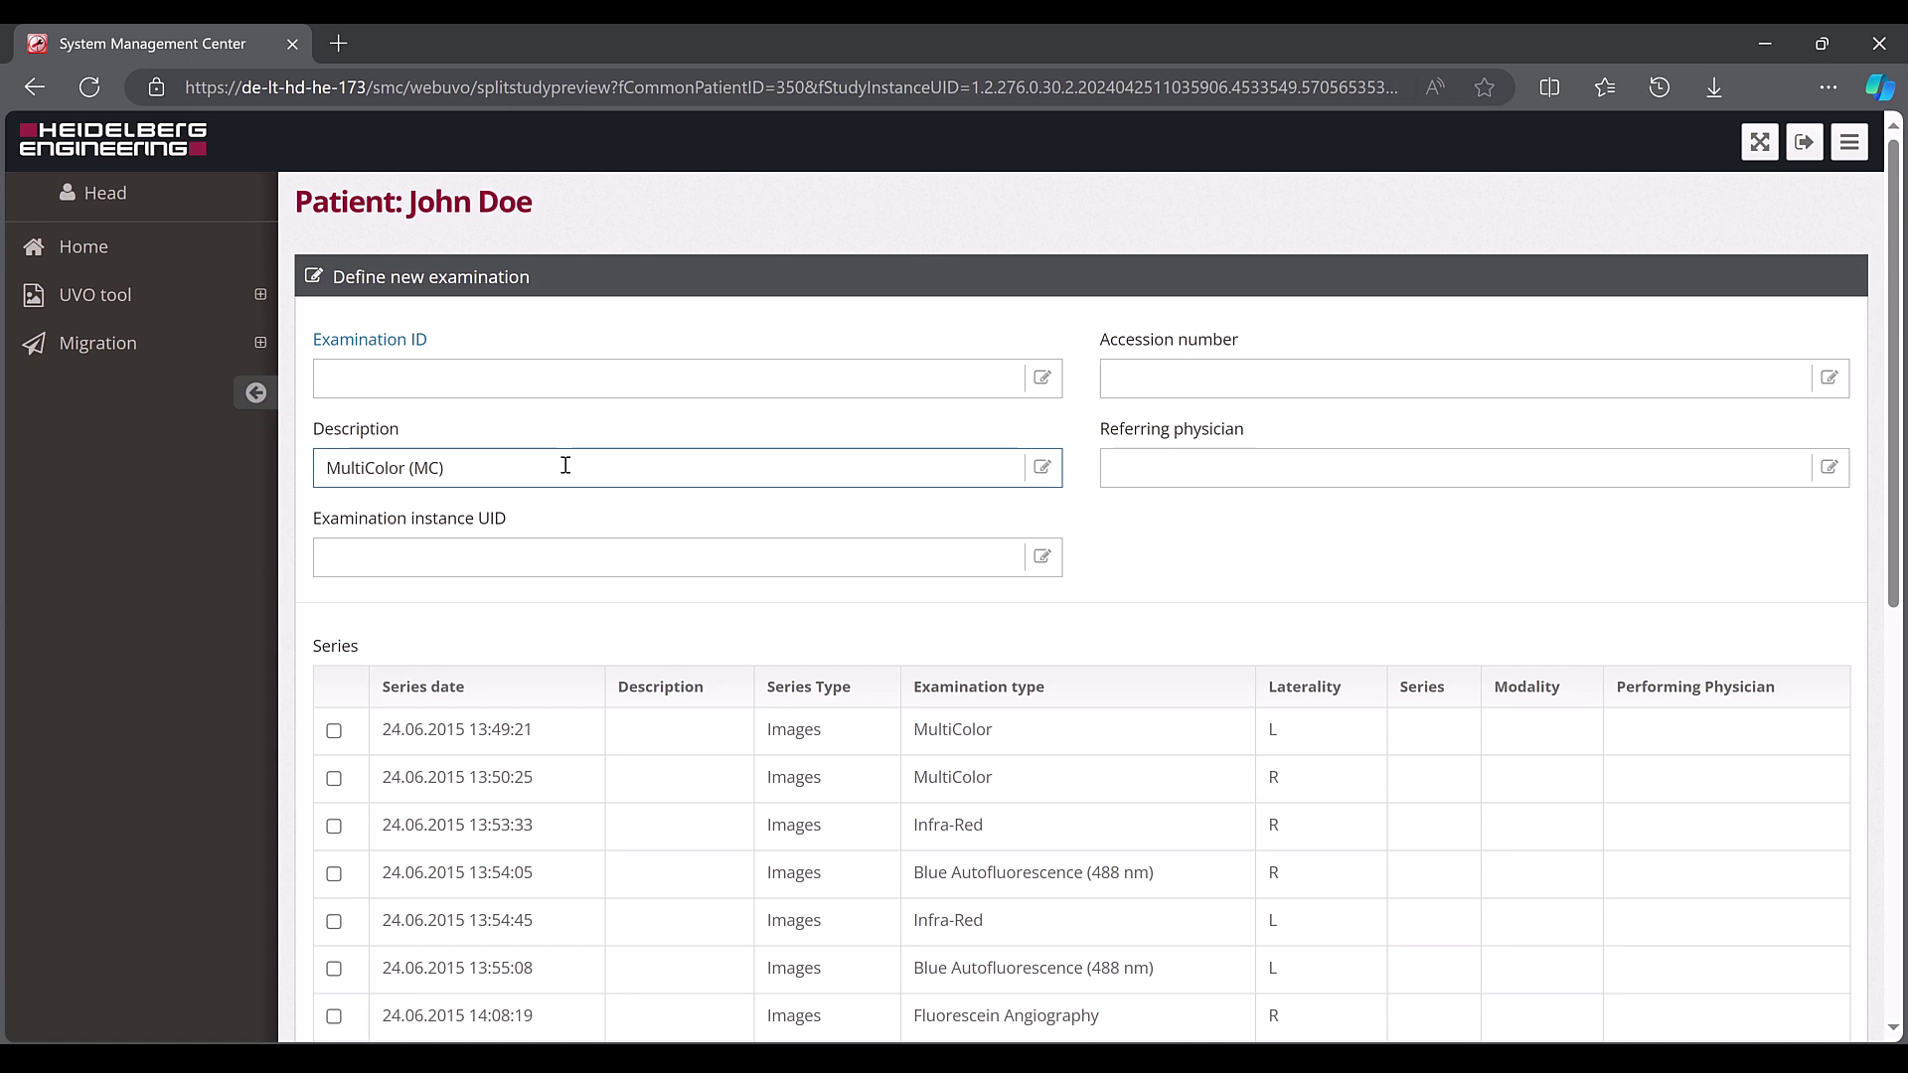
left_click(552, 376)
type("MC")
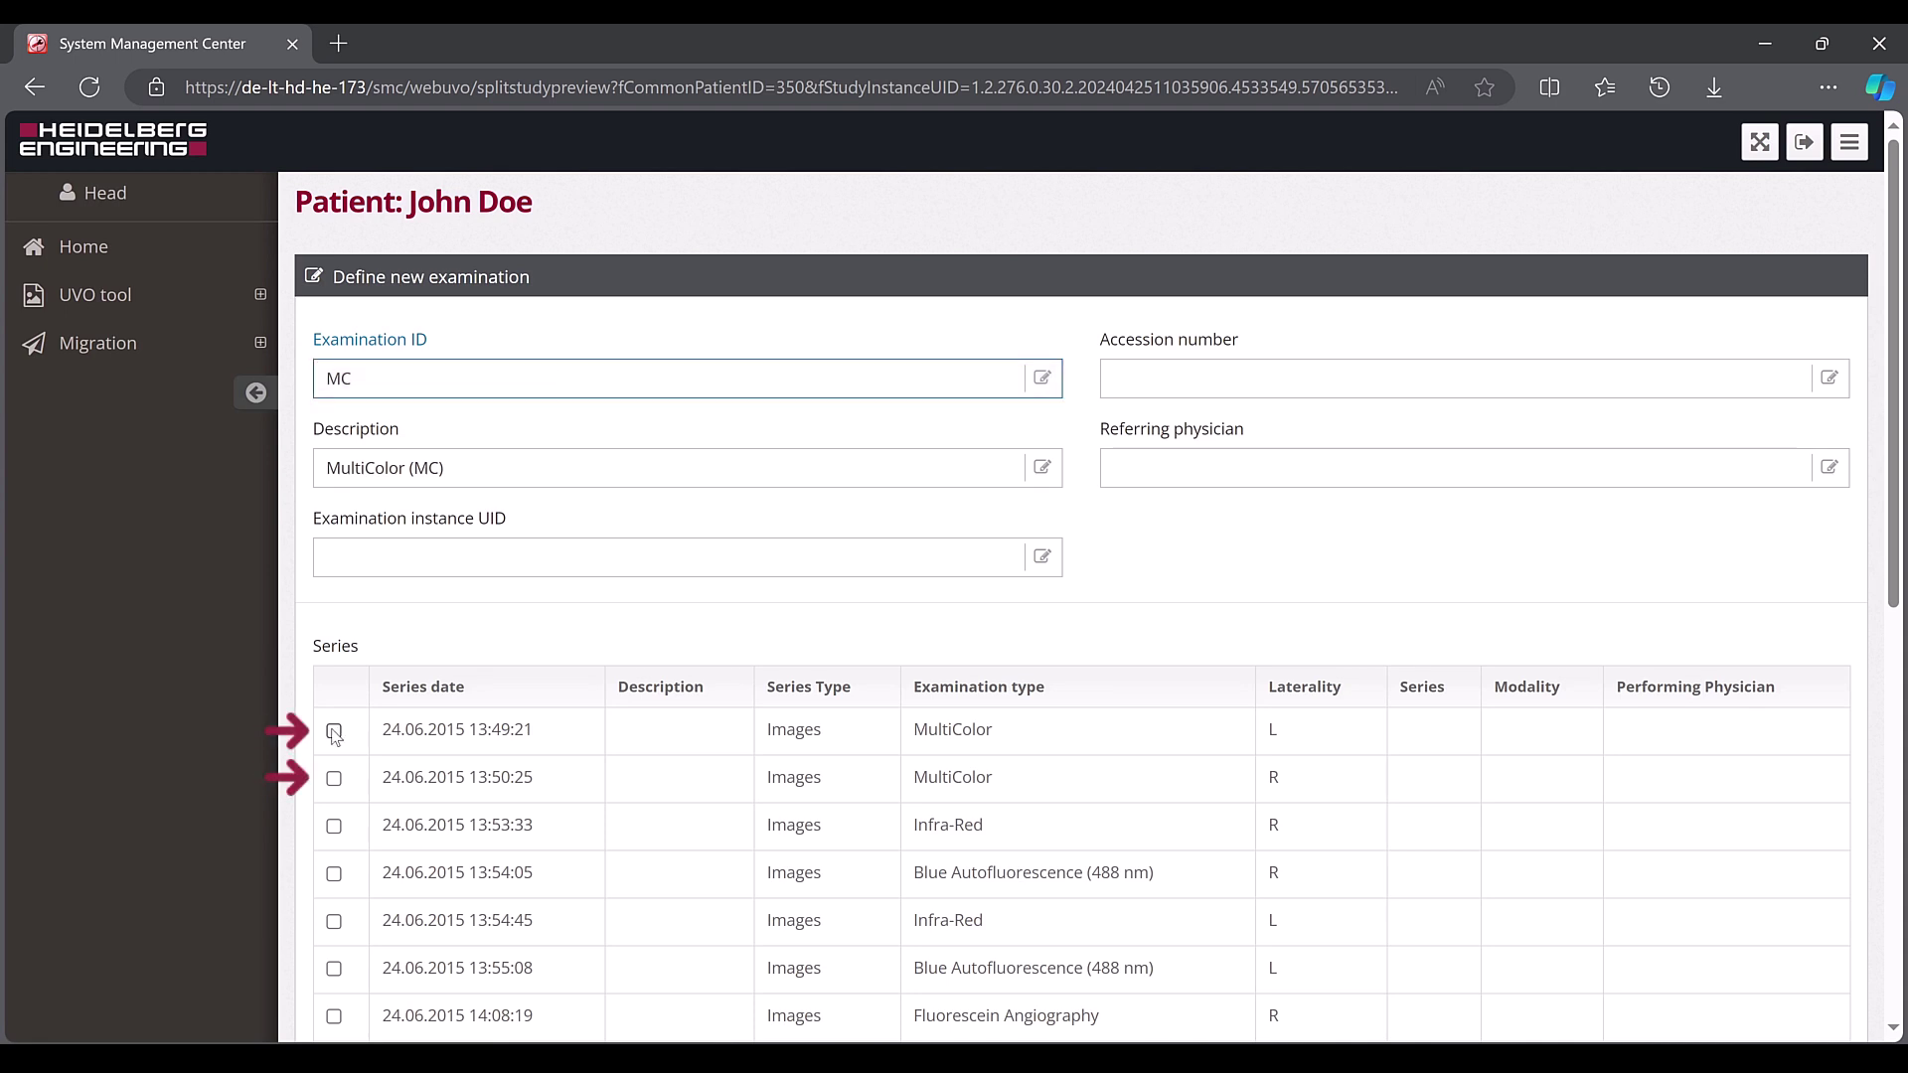
left_click(334, 731)
left_click(333, 778)
scroll(1463, 828, "down", 2)
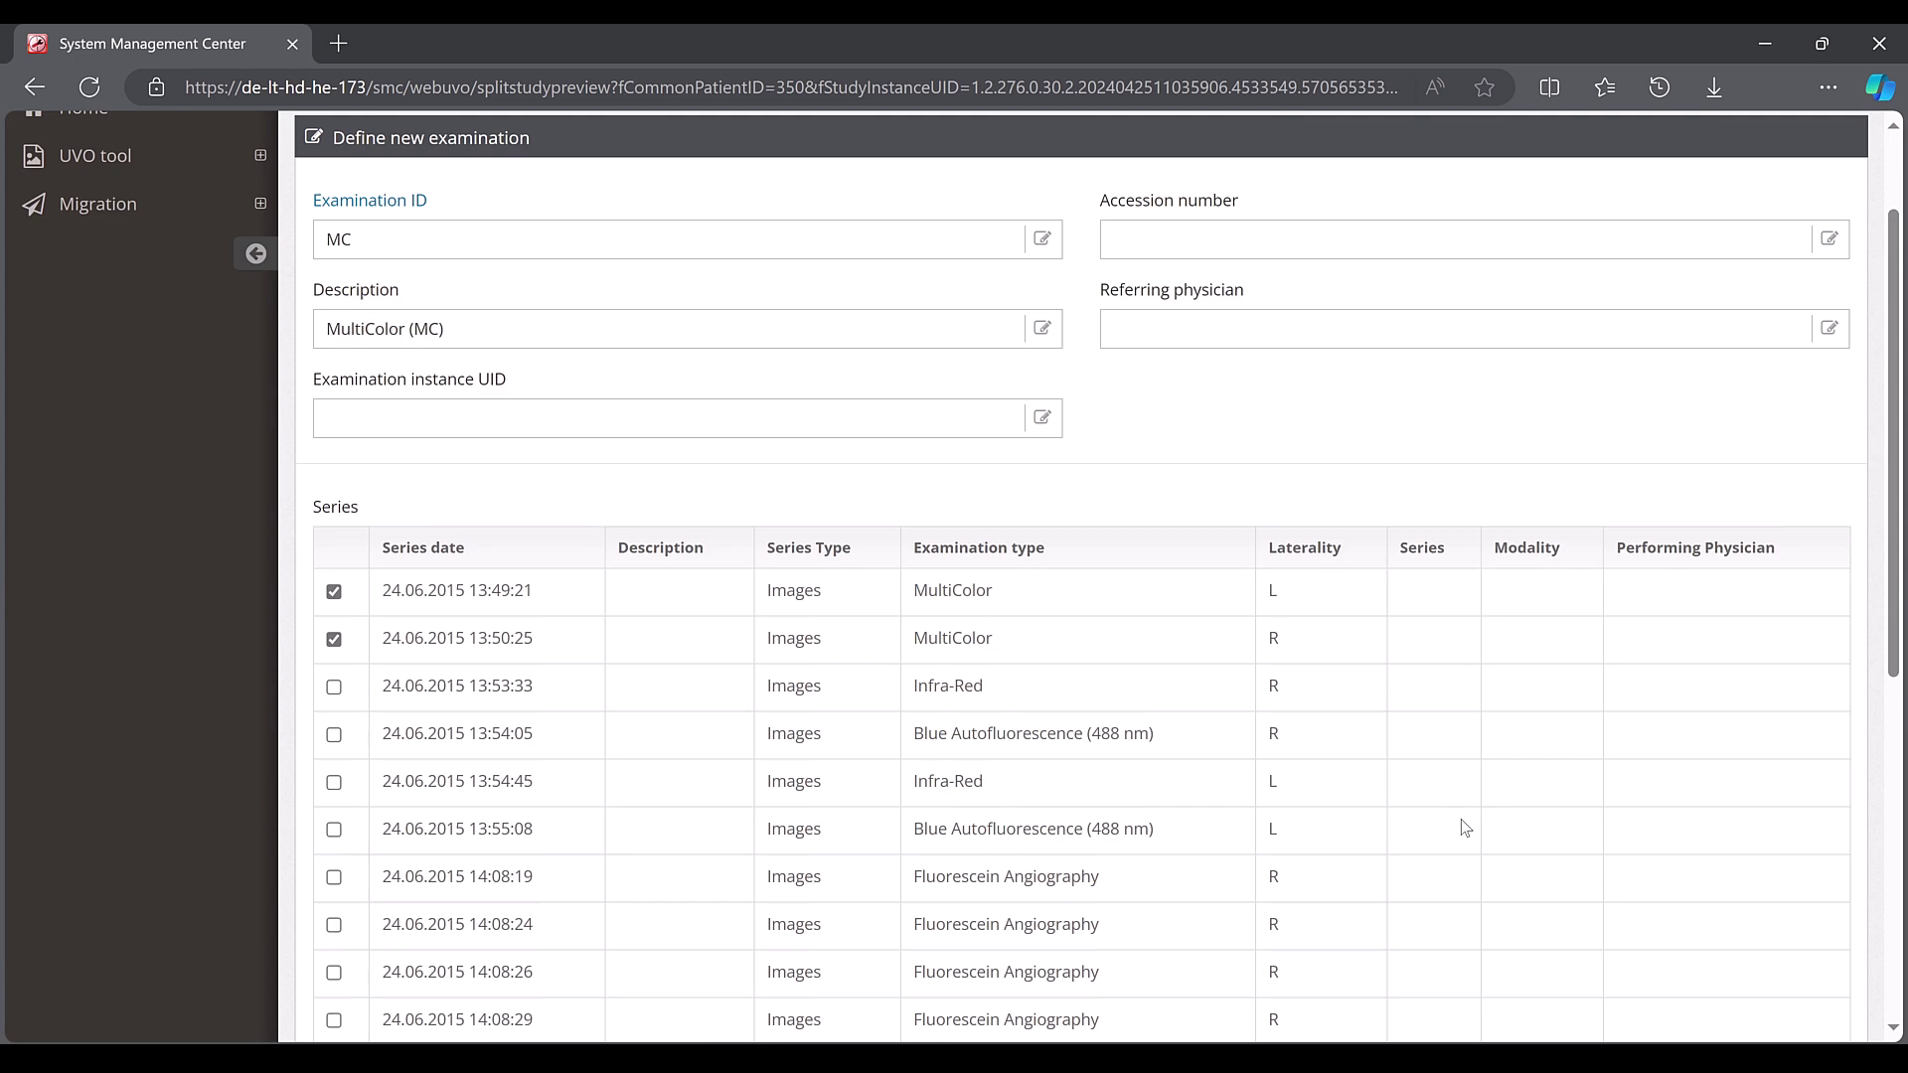
scroll(1463, 827, "down", 6)
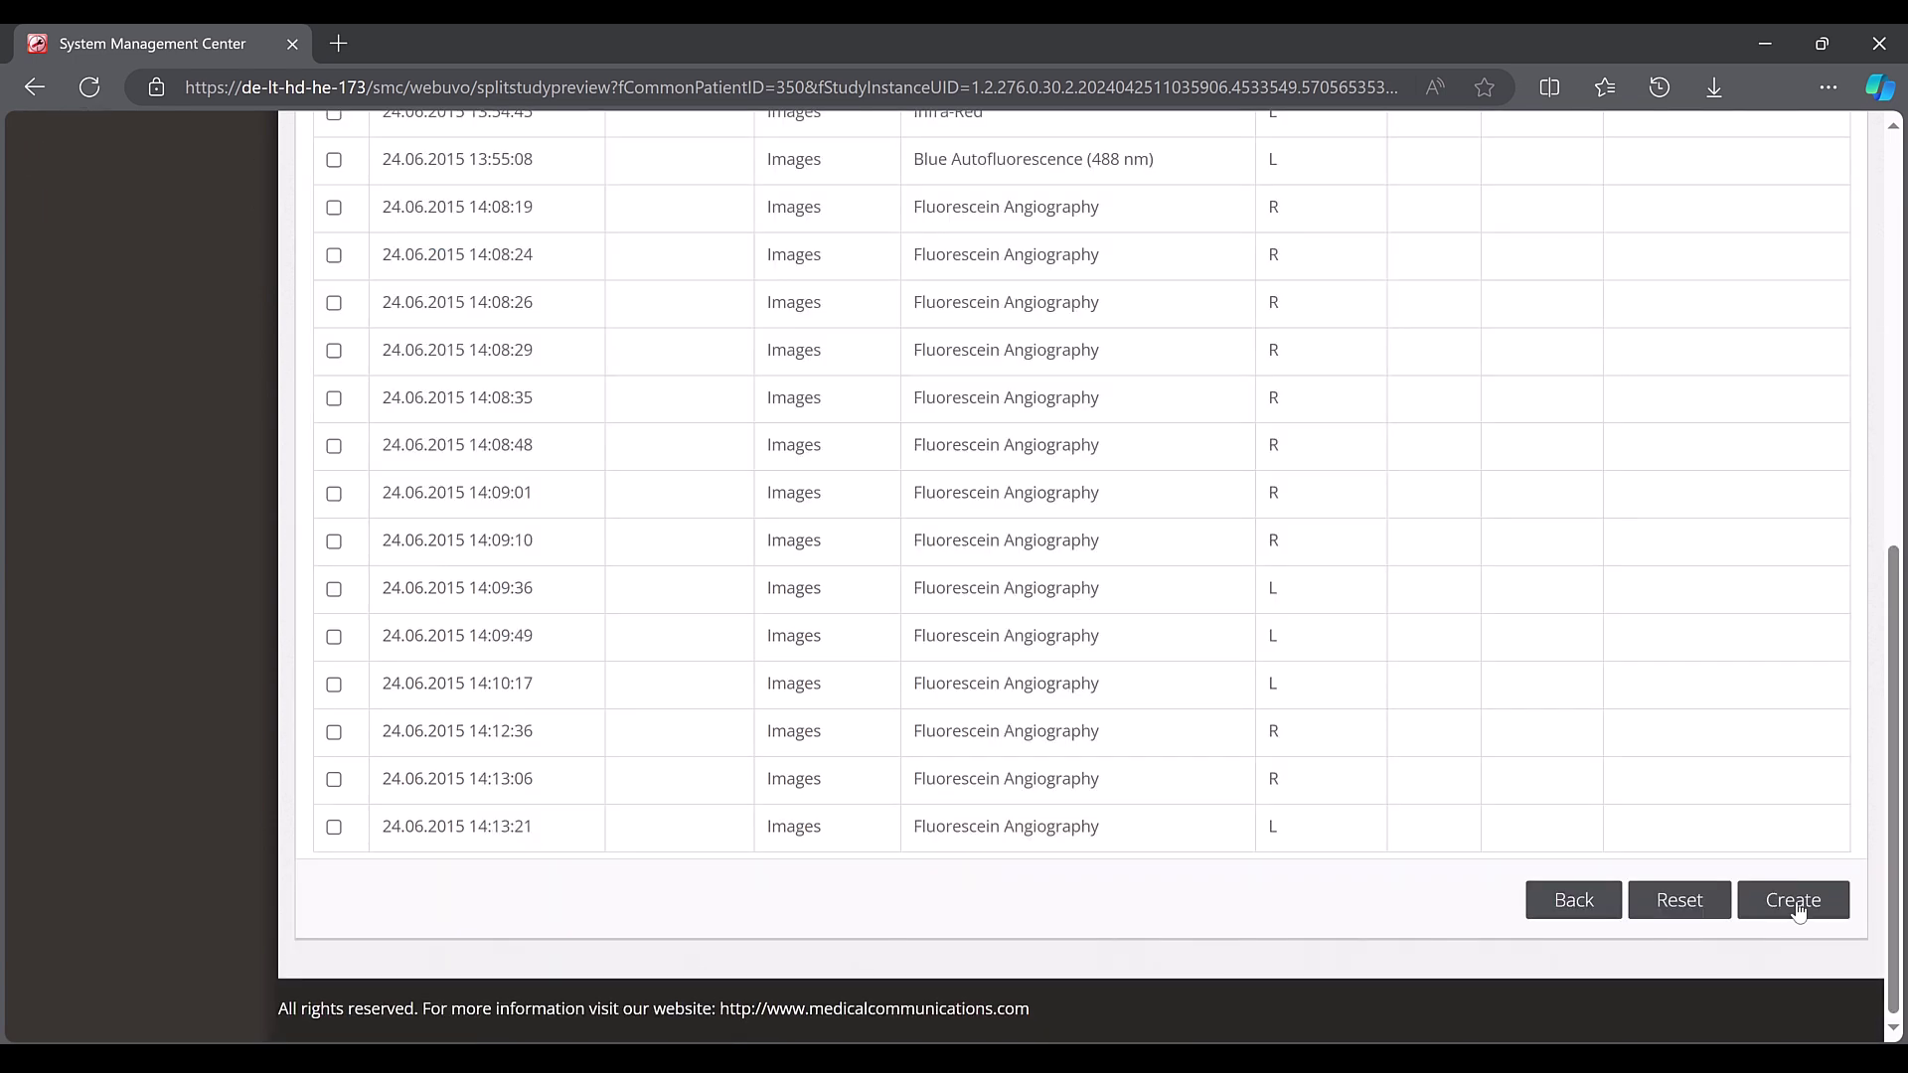
Create the MultiColor (MC) examination and expand UVO tasks once the split jobs complete
left_click(1794, 901)
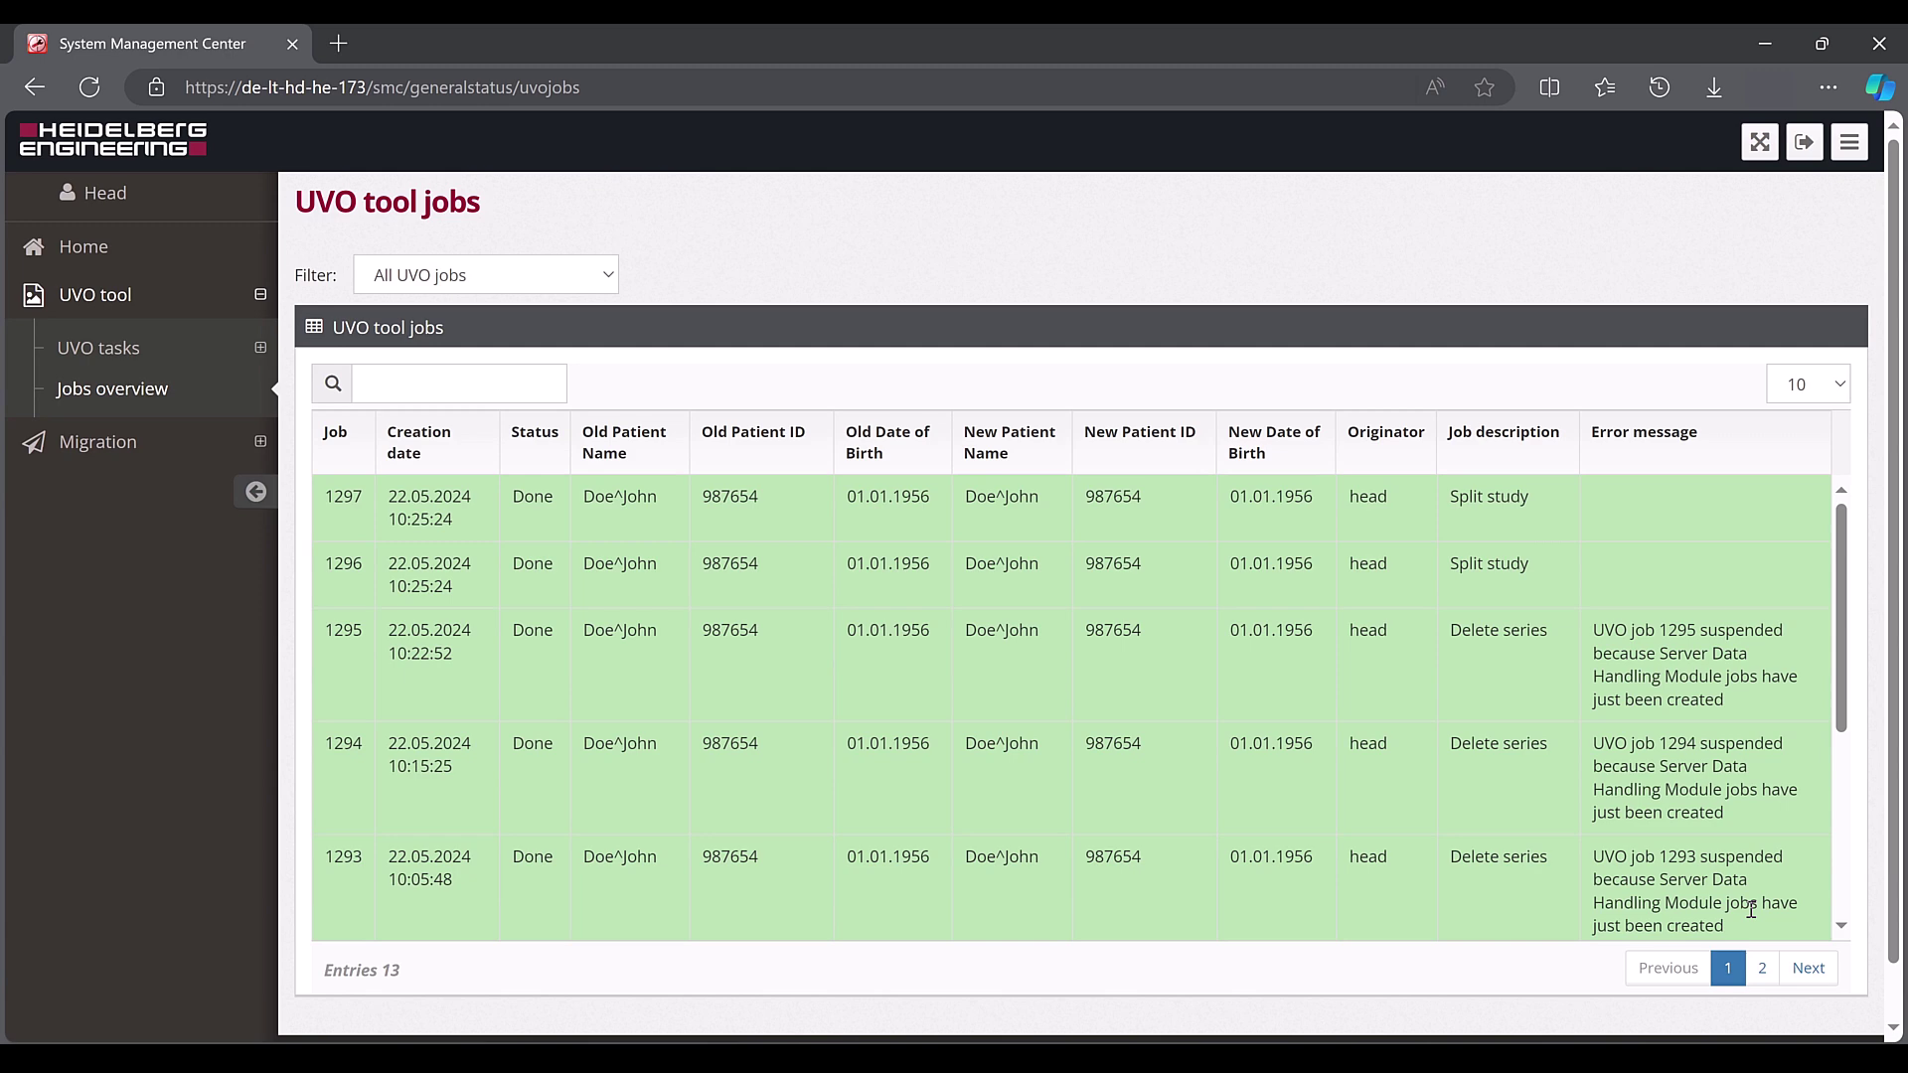
left_click(116, 361)
In Modify data, delete 'Retina + ' from the 08.07.2022 exam description, leaving 'Glaucoma', and save
left_click(104, 439)
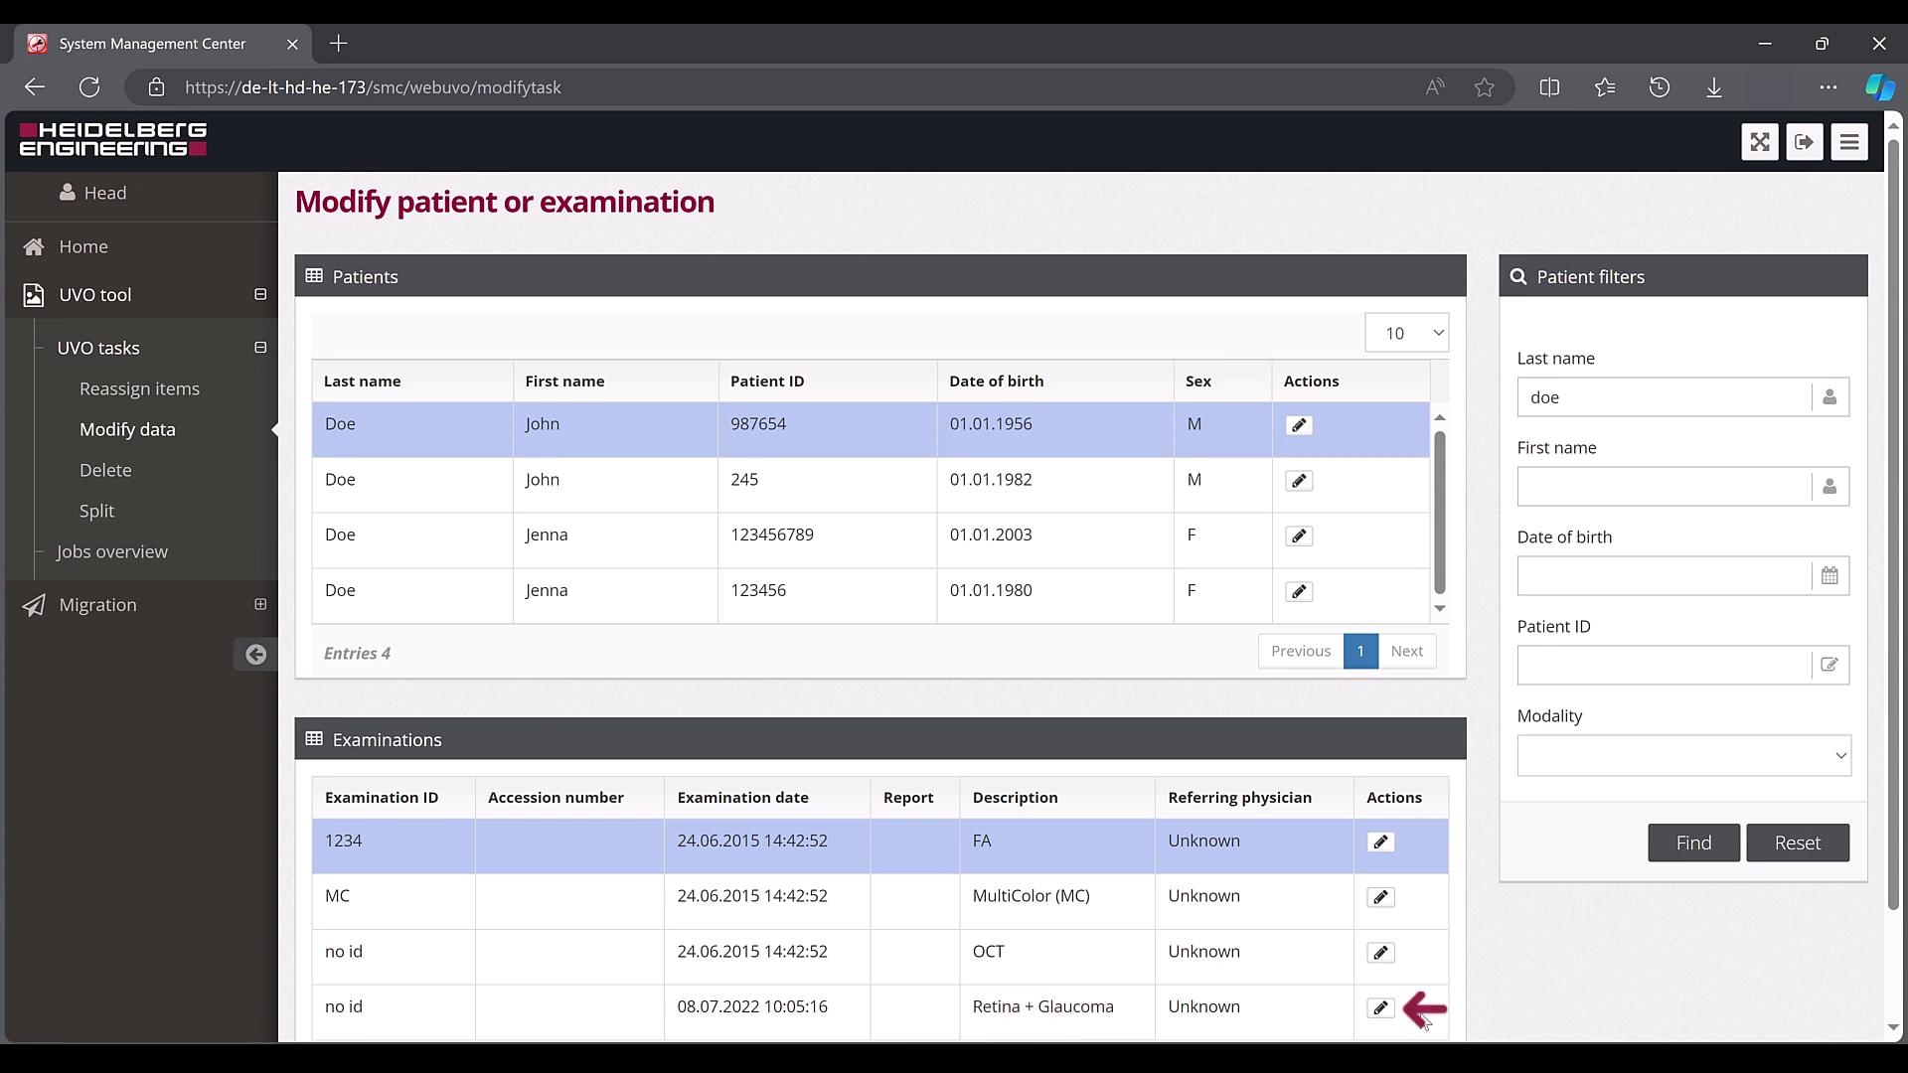
left_click(1379, 1009)
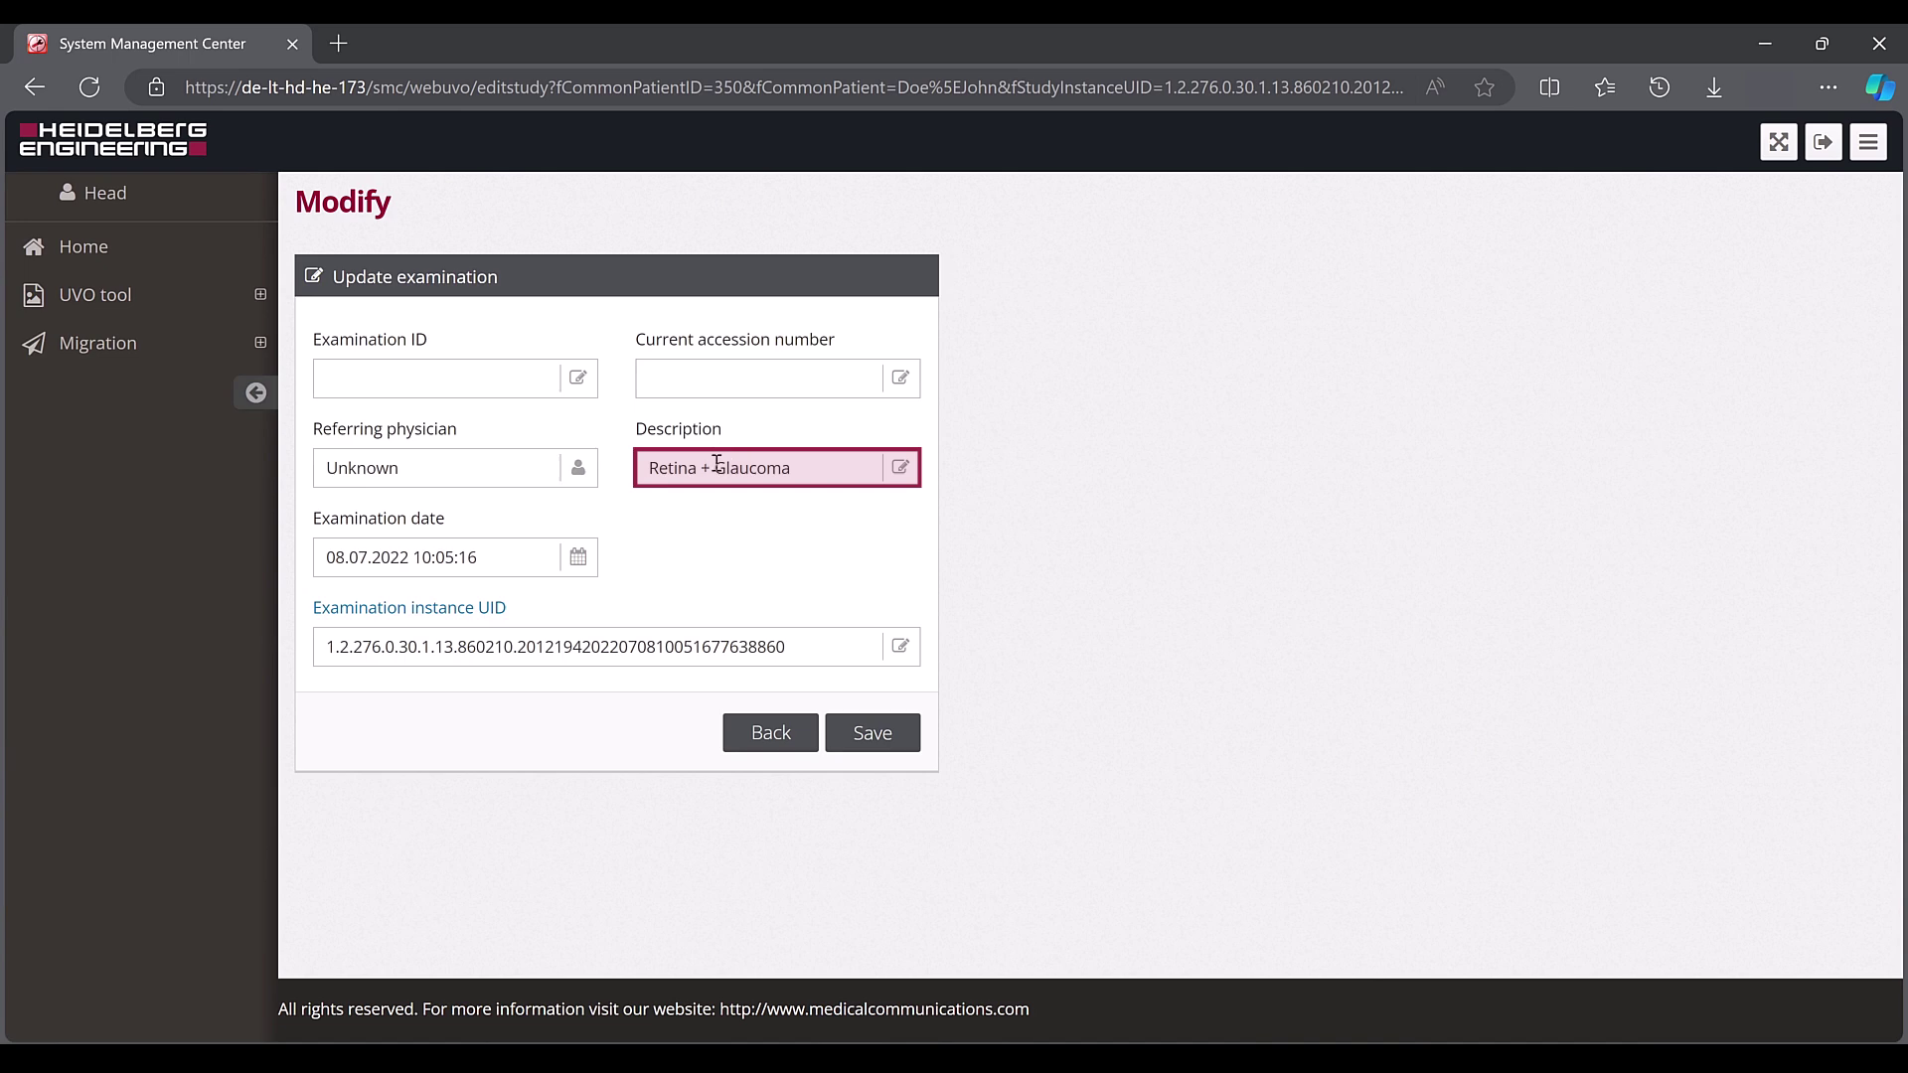
left_click_drag(716, 463, 632, 473)
key("BackSpace")
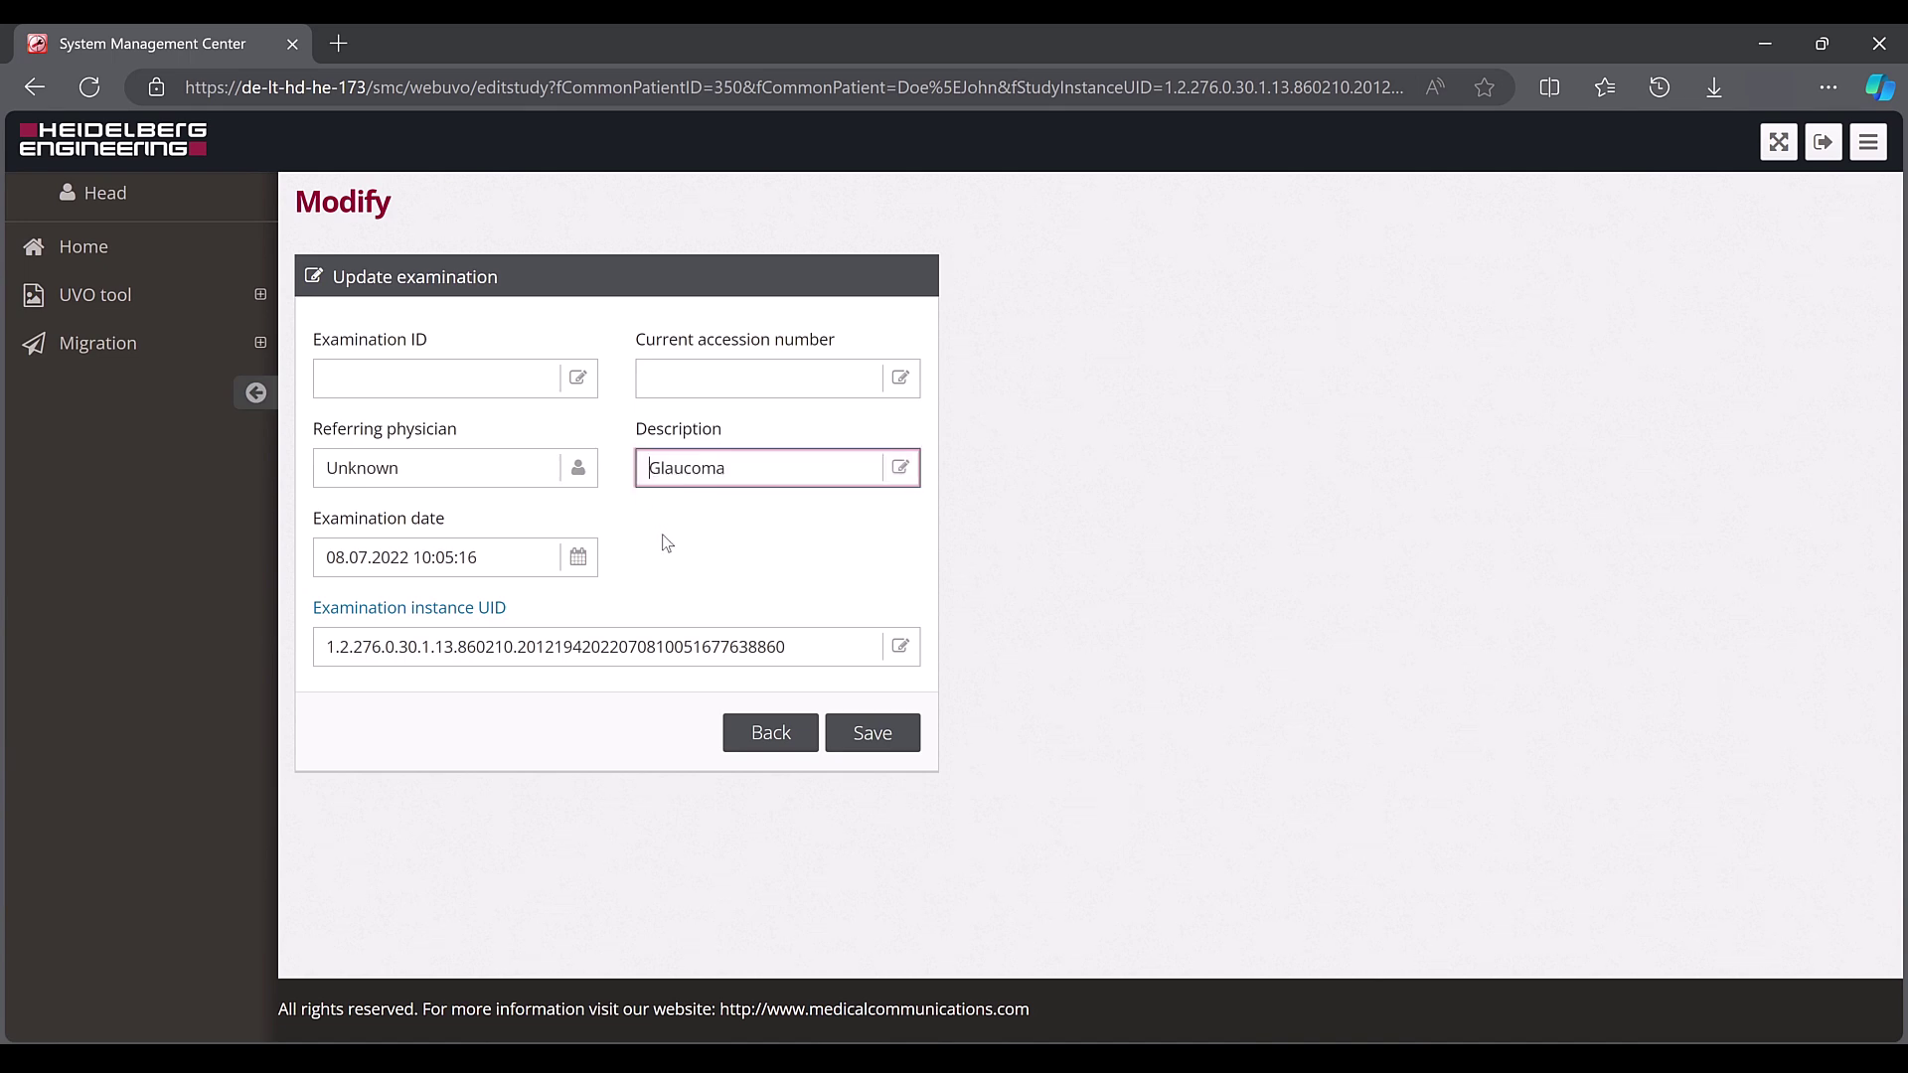
left_click(867, 735)
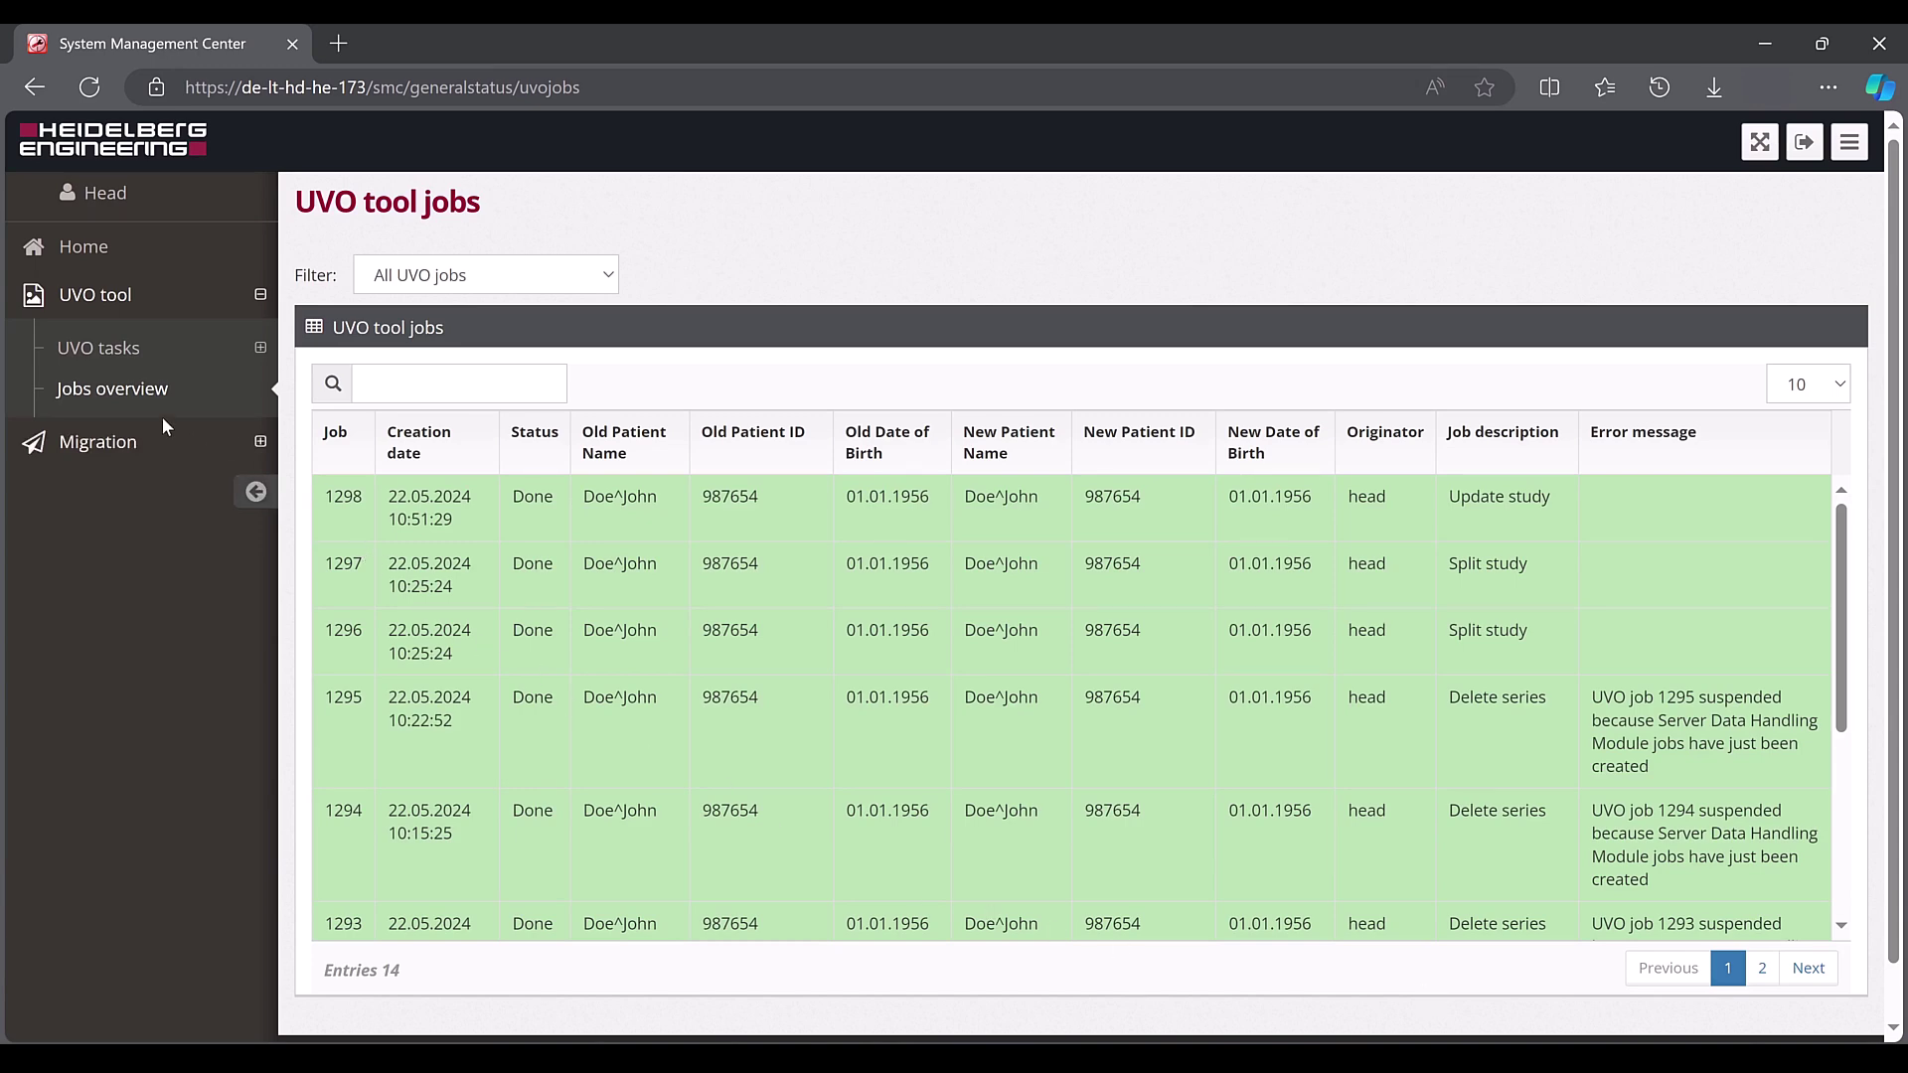
On Reassign items, search by the patient's first name and queue the 01.01.1980 patient's CFP exam
left_click(121, 365)
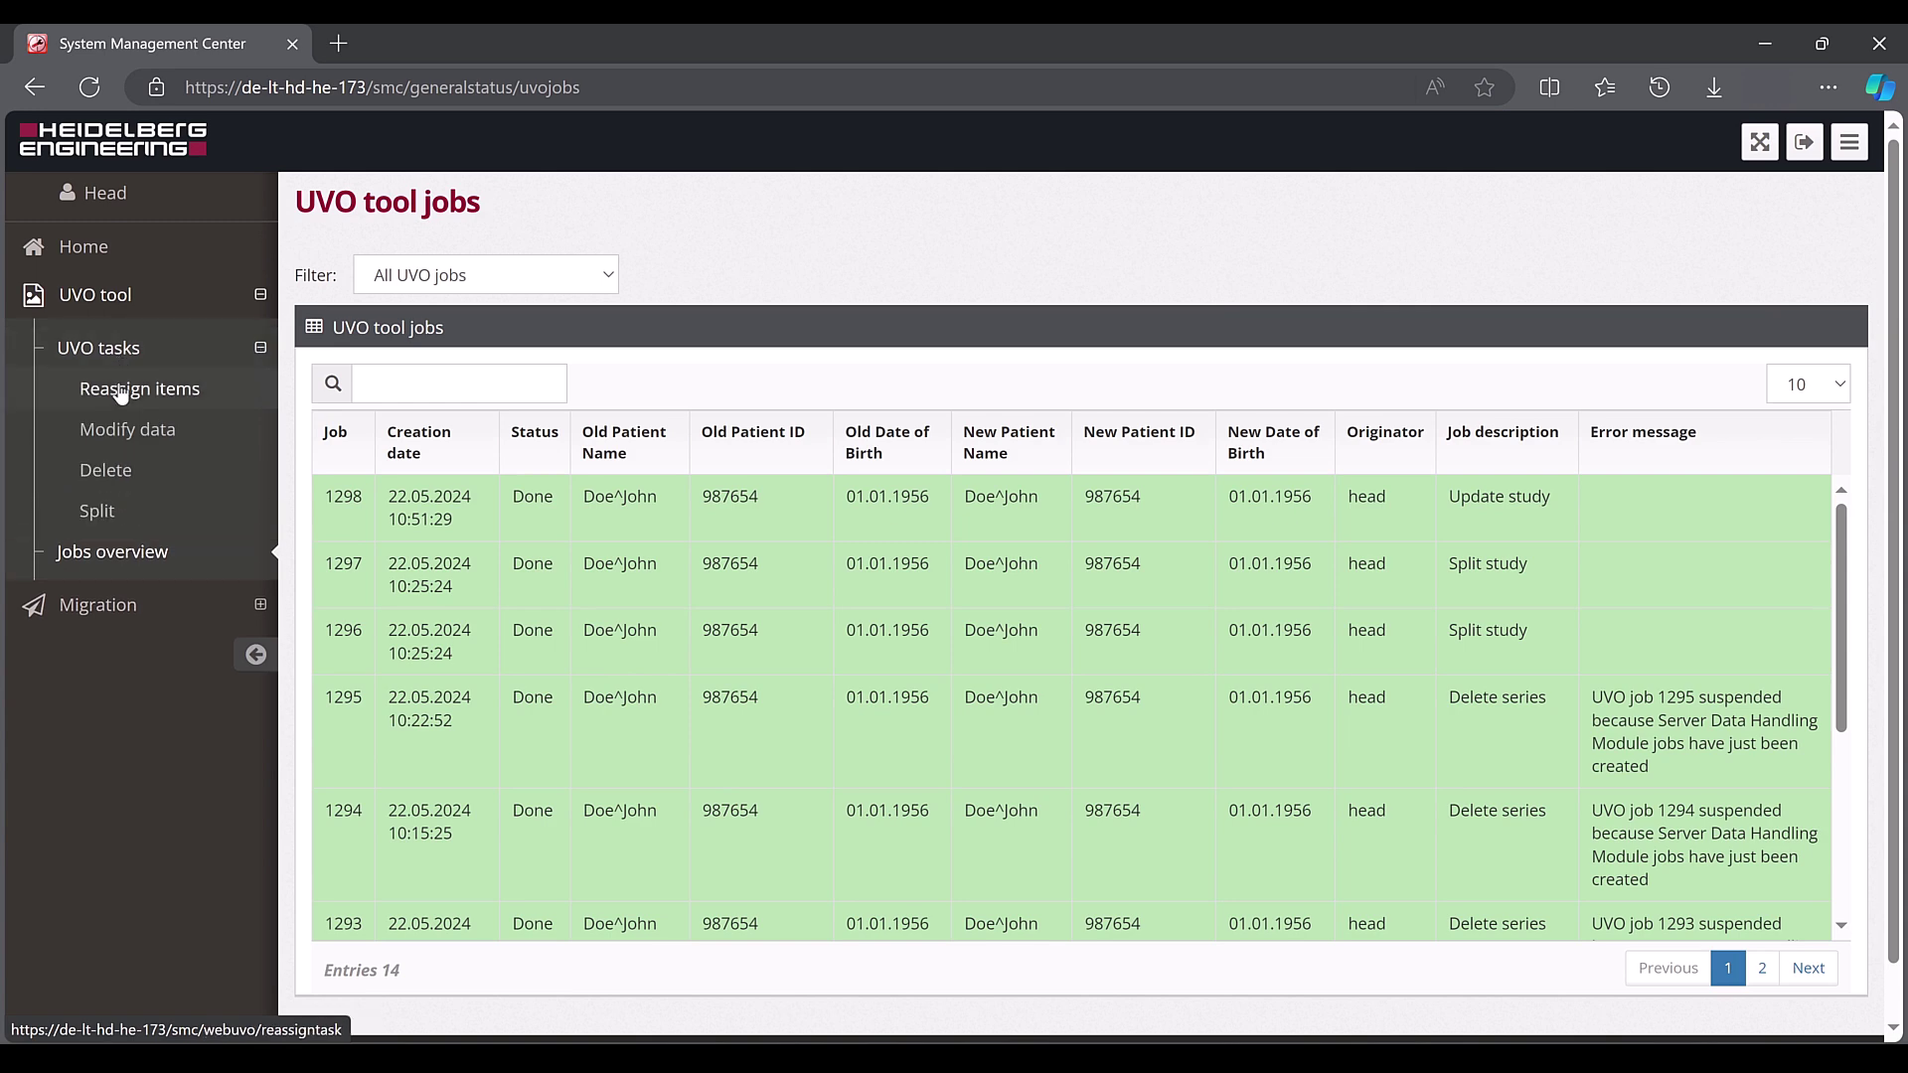
left_click(121, 393)
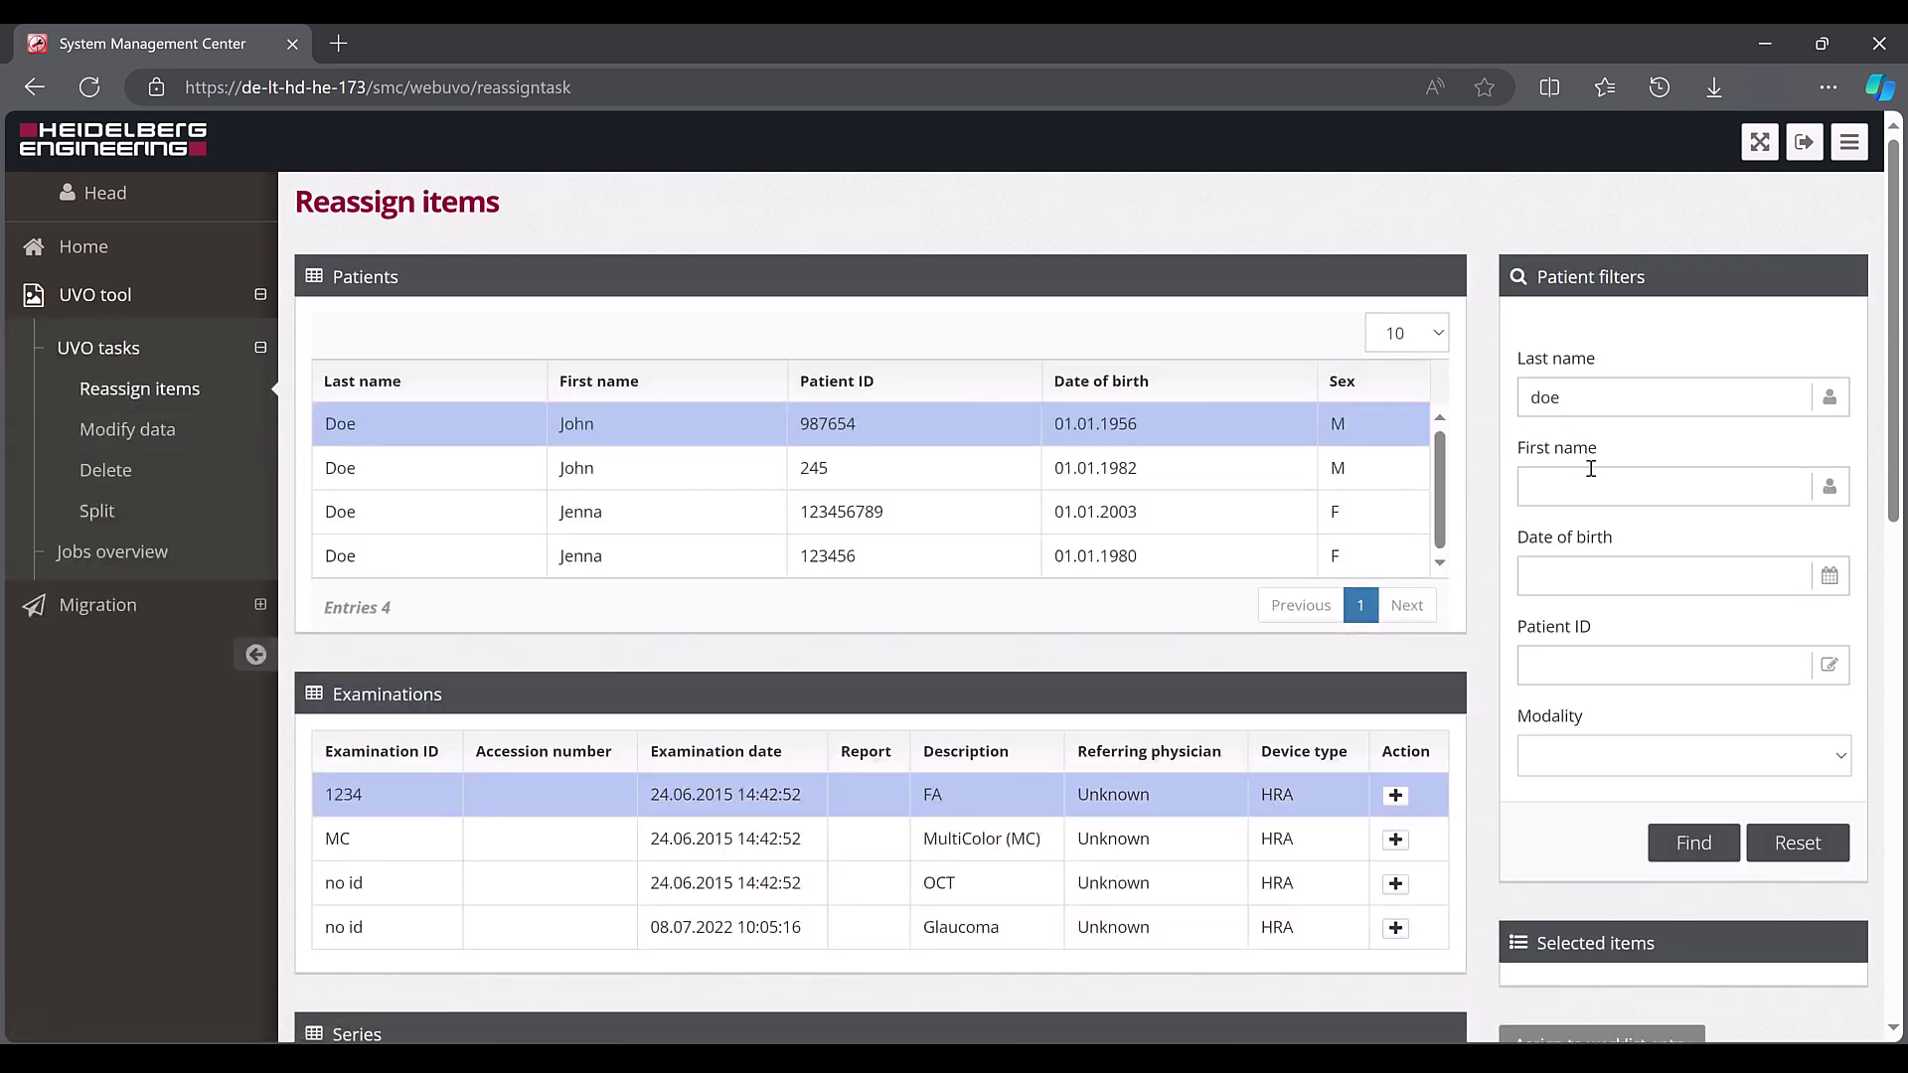
left_click(1592, 478)
type("jenna")
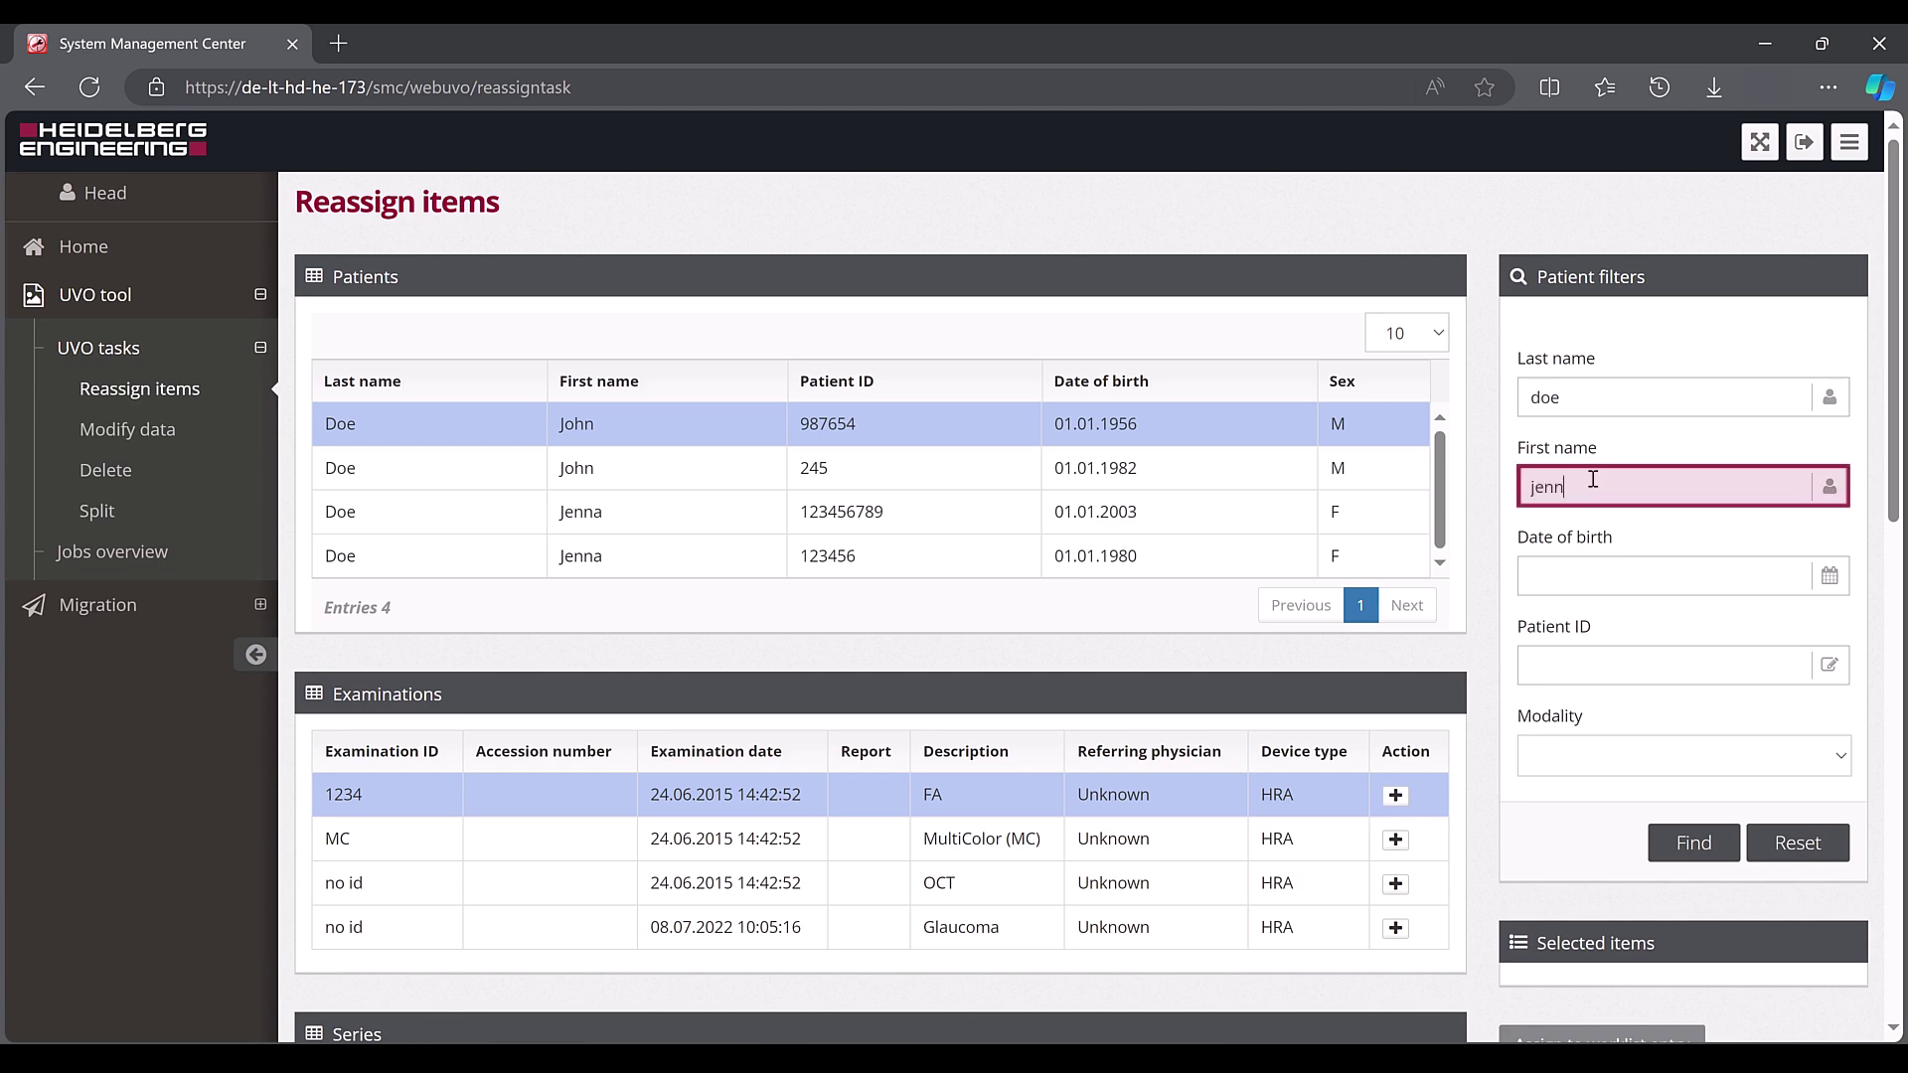
left_click(1691, 844)
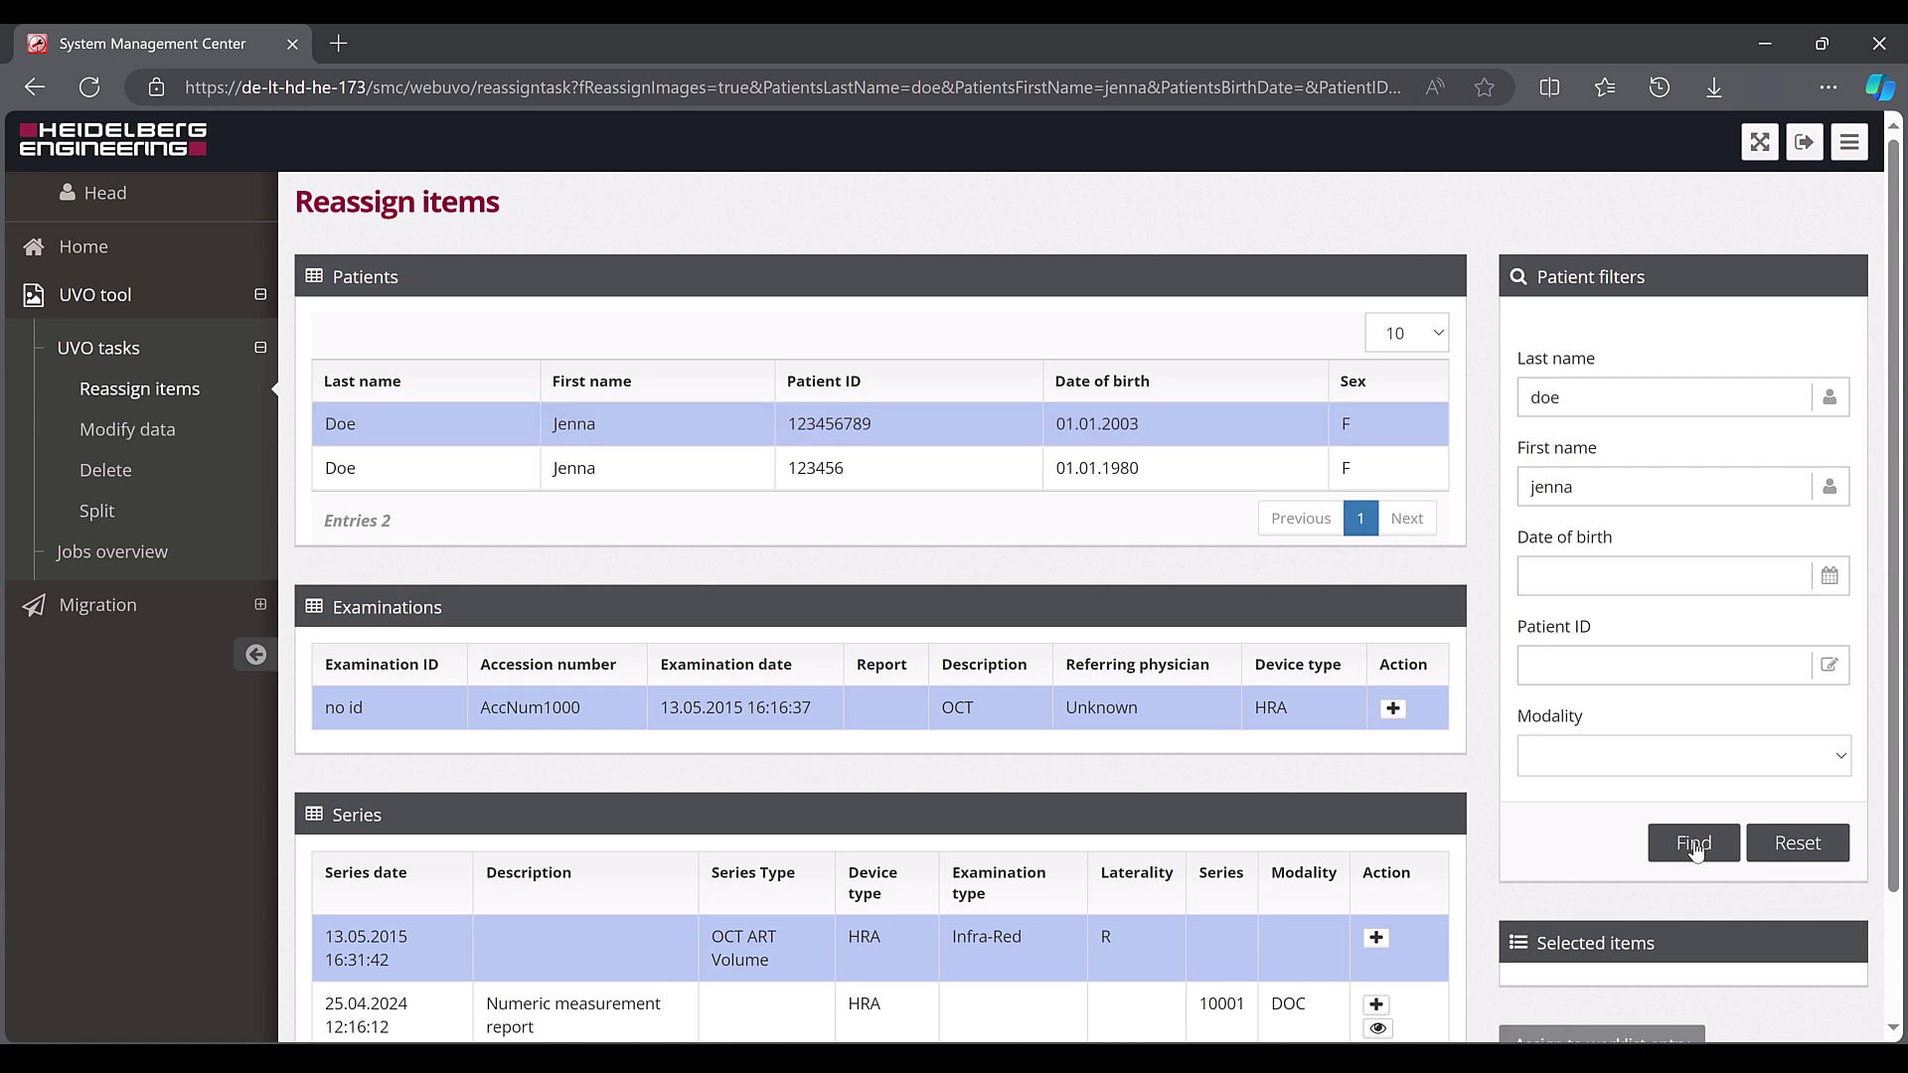
left_click(1165, 481)
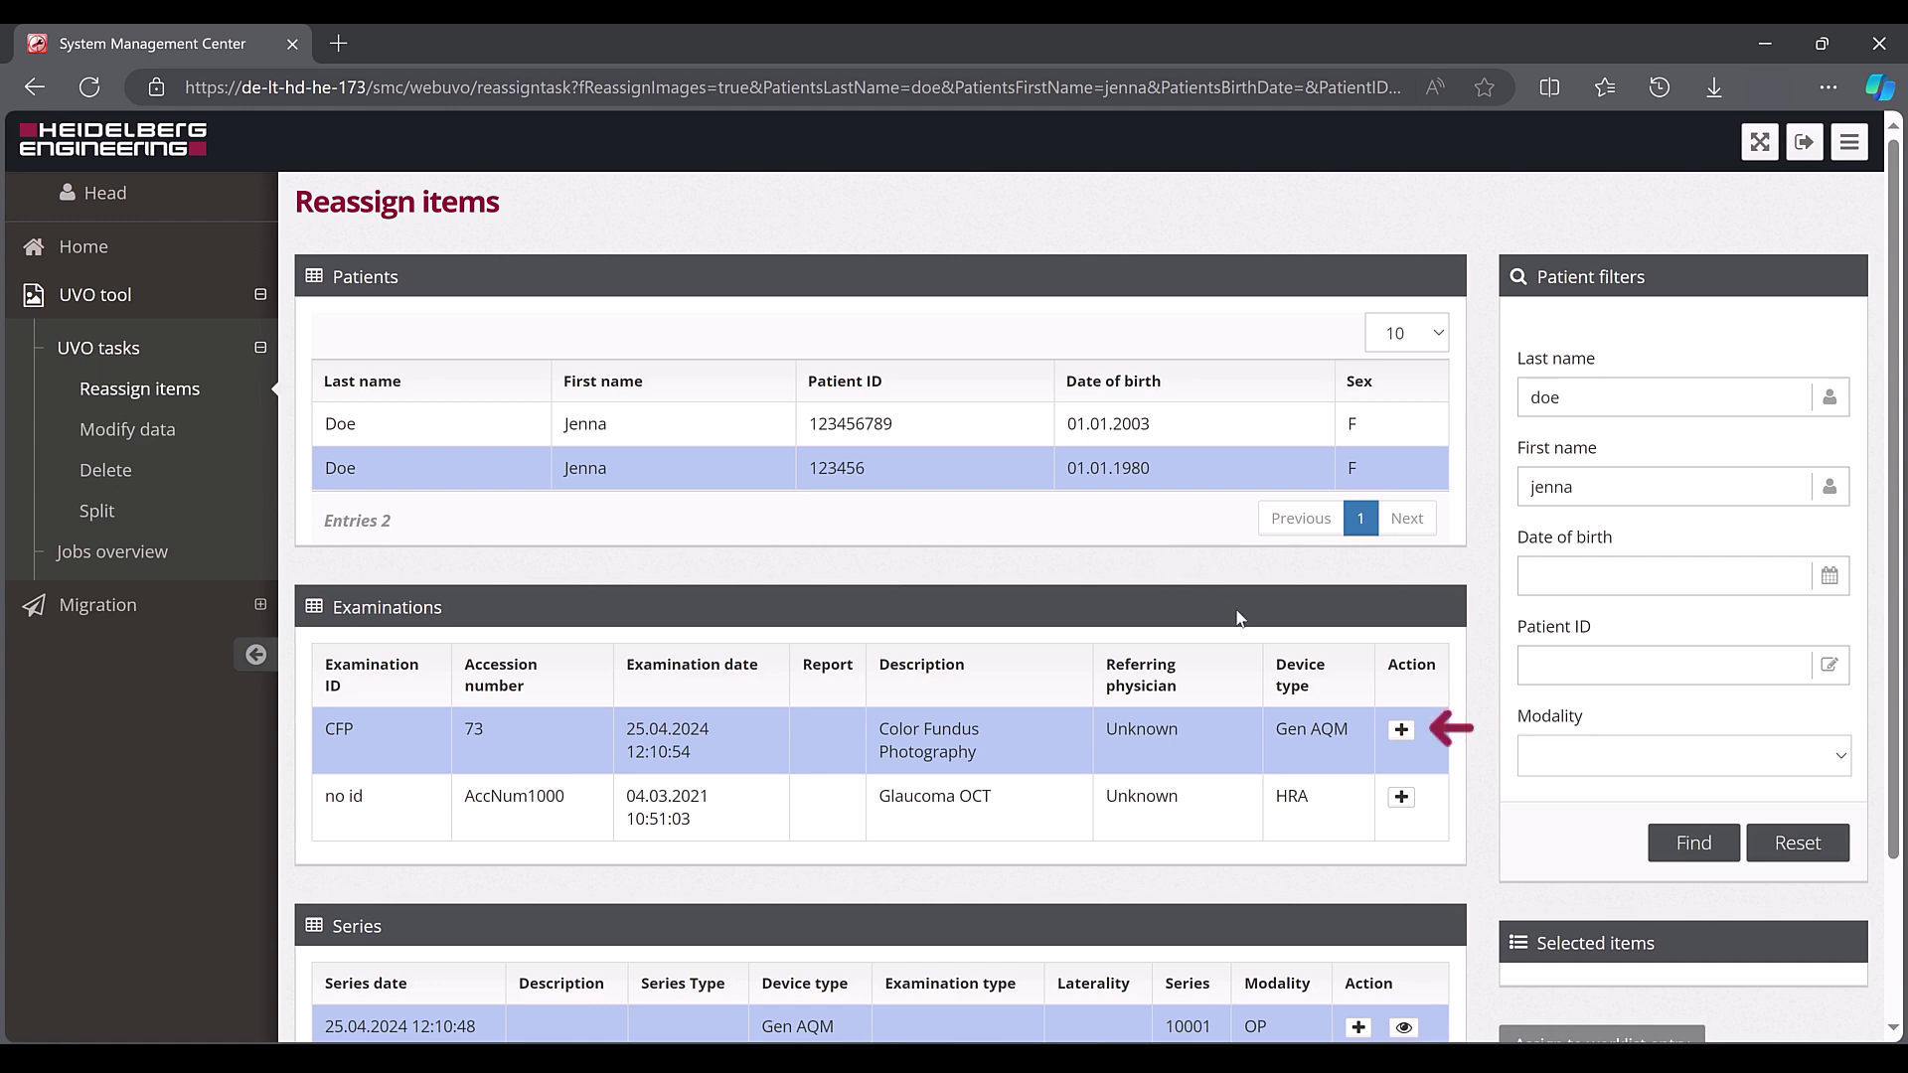
left_click(1401, 731)
Choose to move the selected CFP examination to another patient, examination or series
scroll(1478, 801, "down", 3)
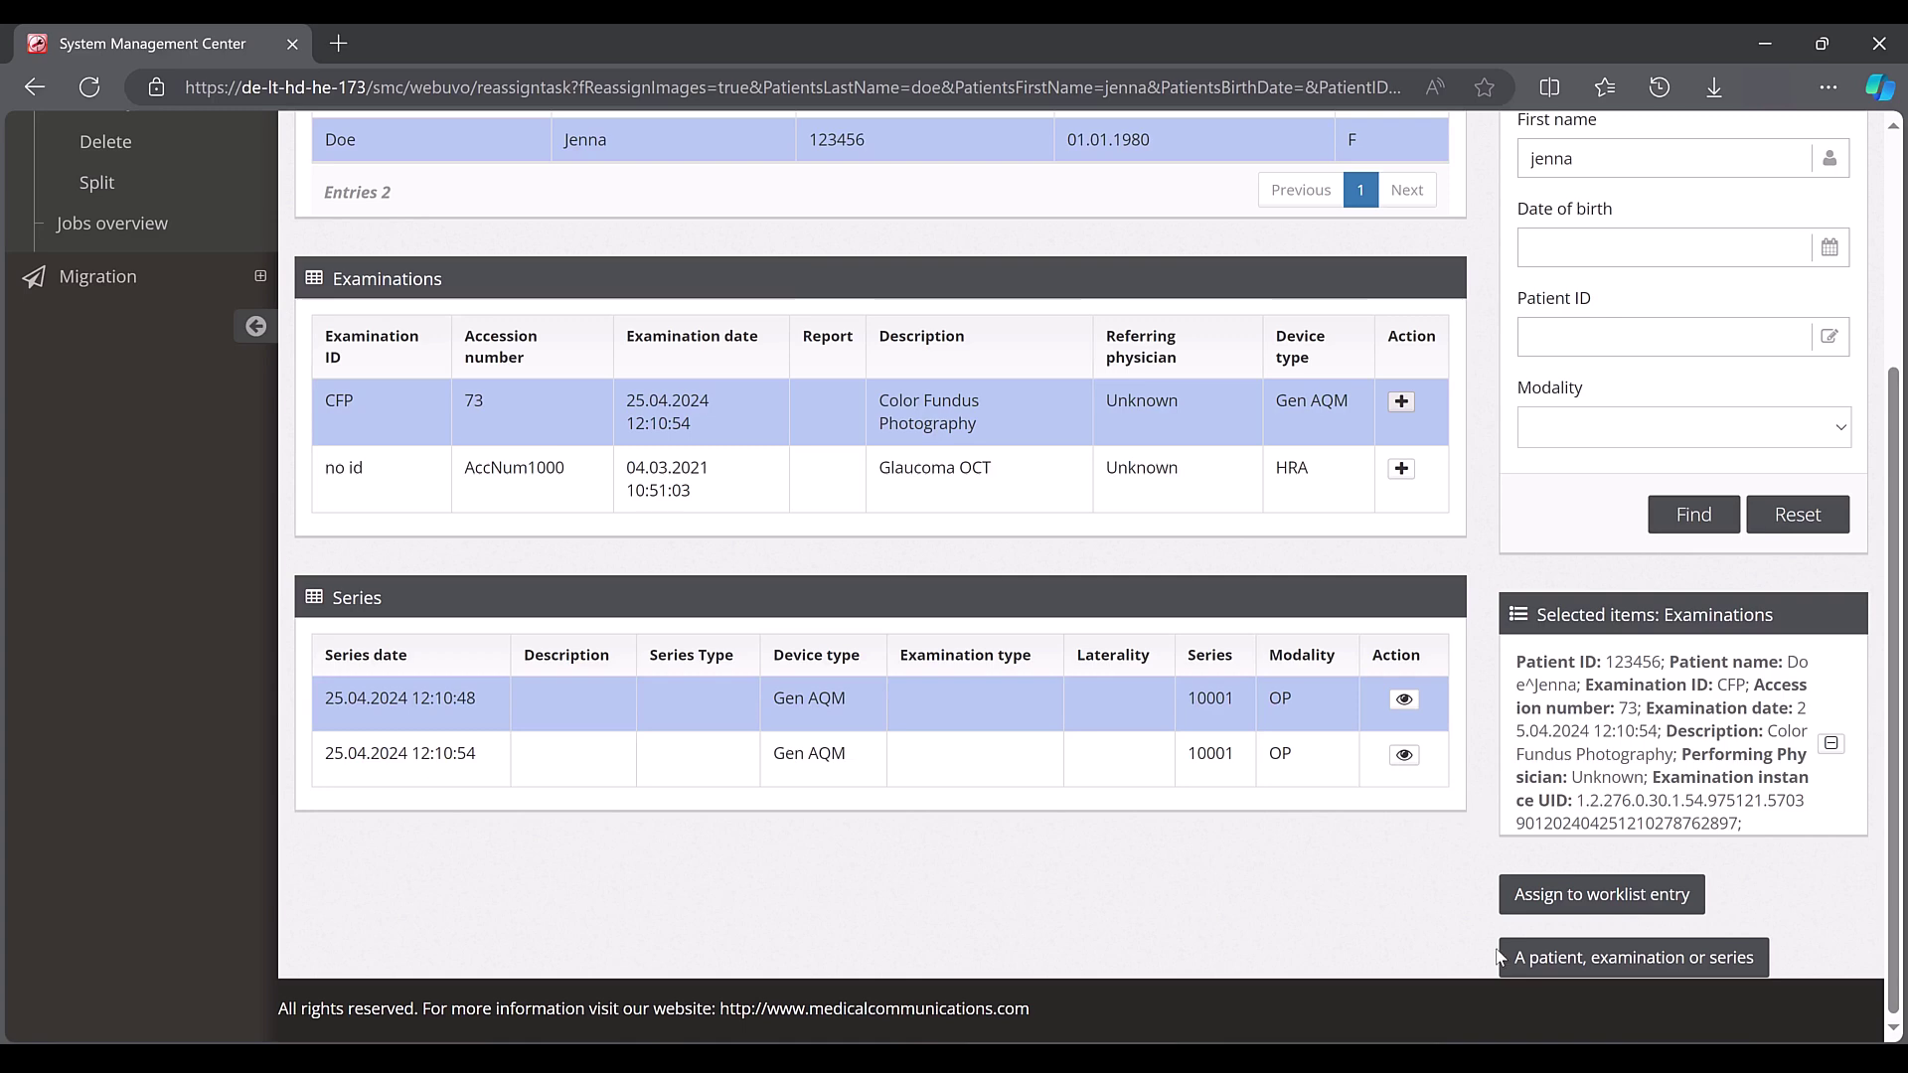
left_click(1591, 969)
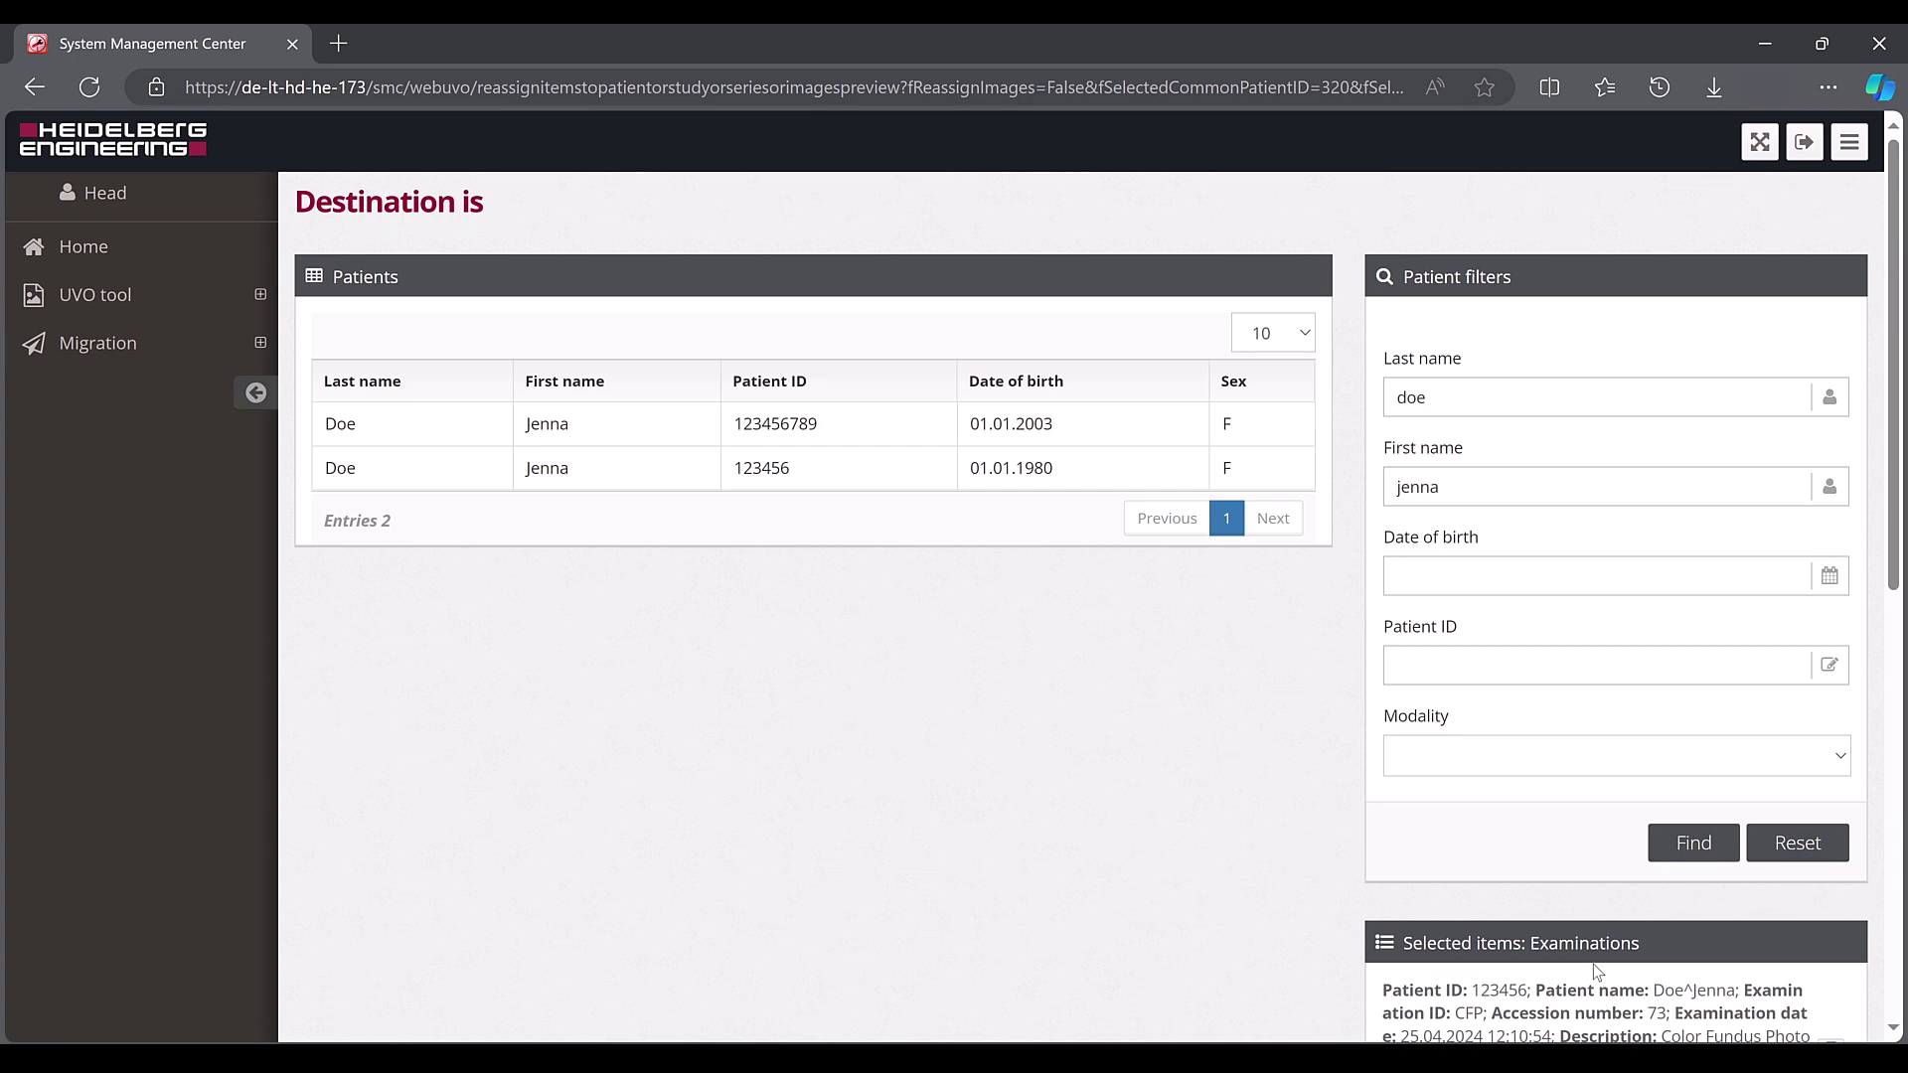
Reset the destination filters, search by patient last and first name, and select the 01.01.2003 patient
left_click(1804, 847)
left_click(1635, 400)
type("doe")
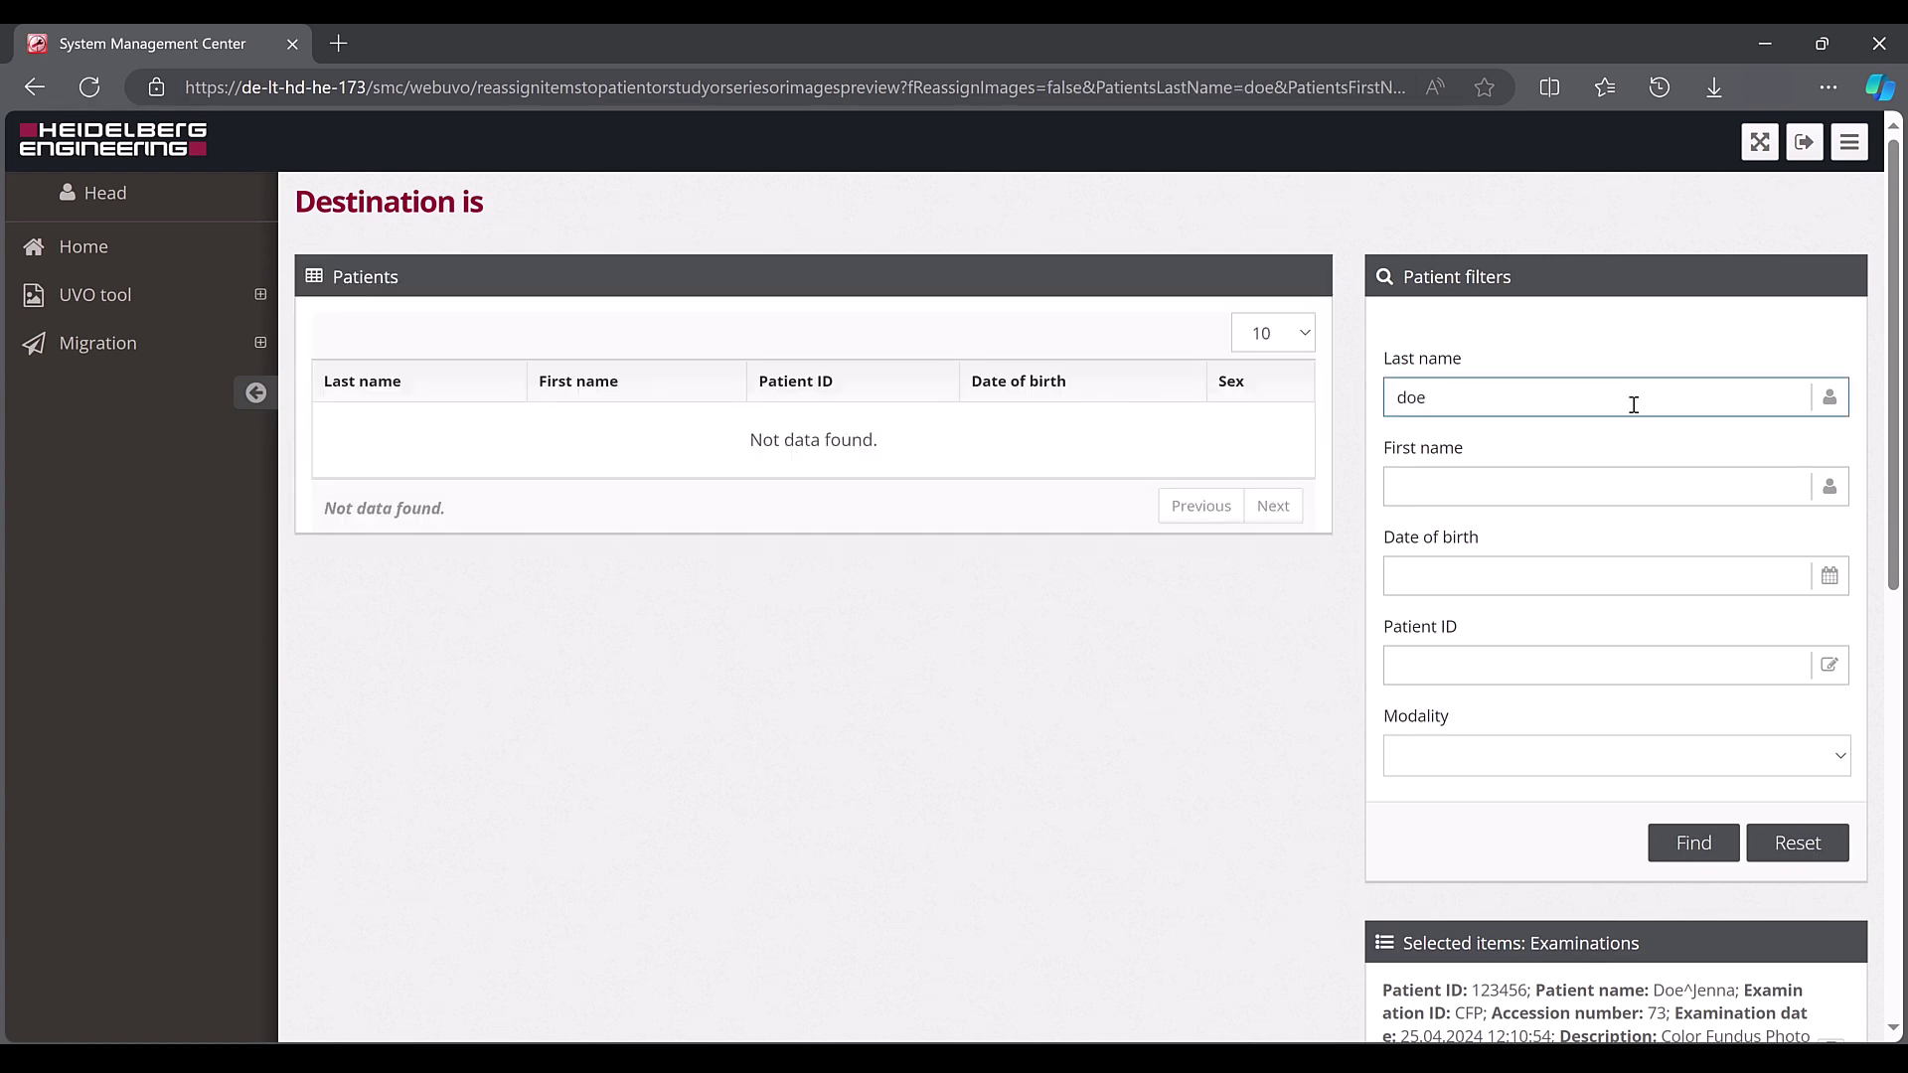
left_click(1630, 488)
type("jenna")
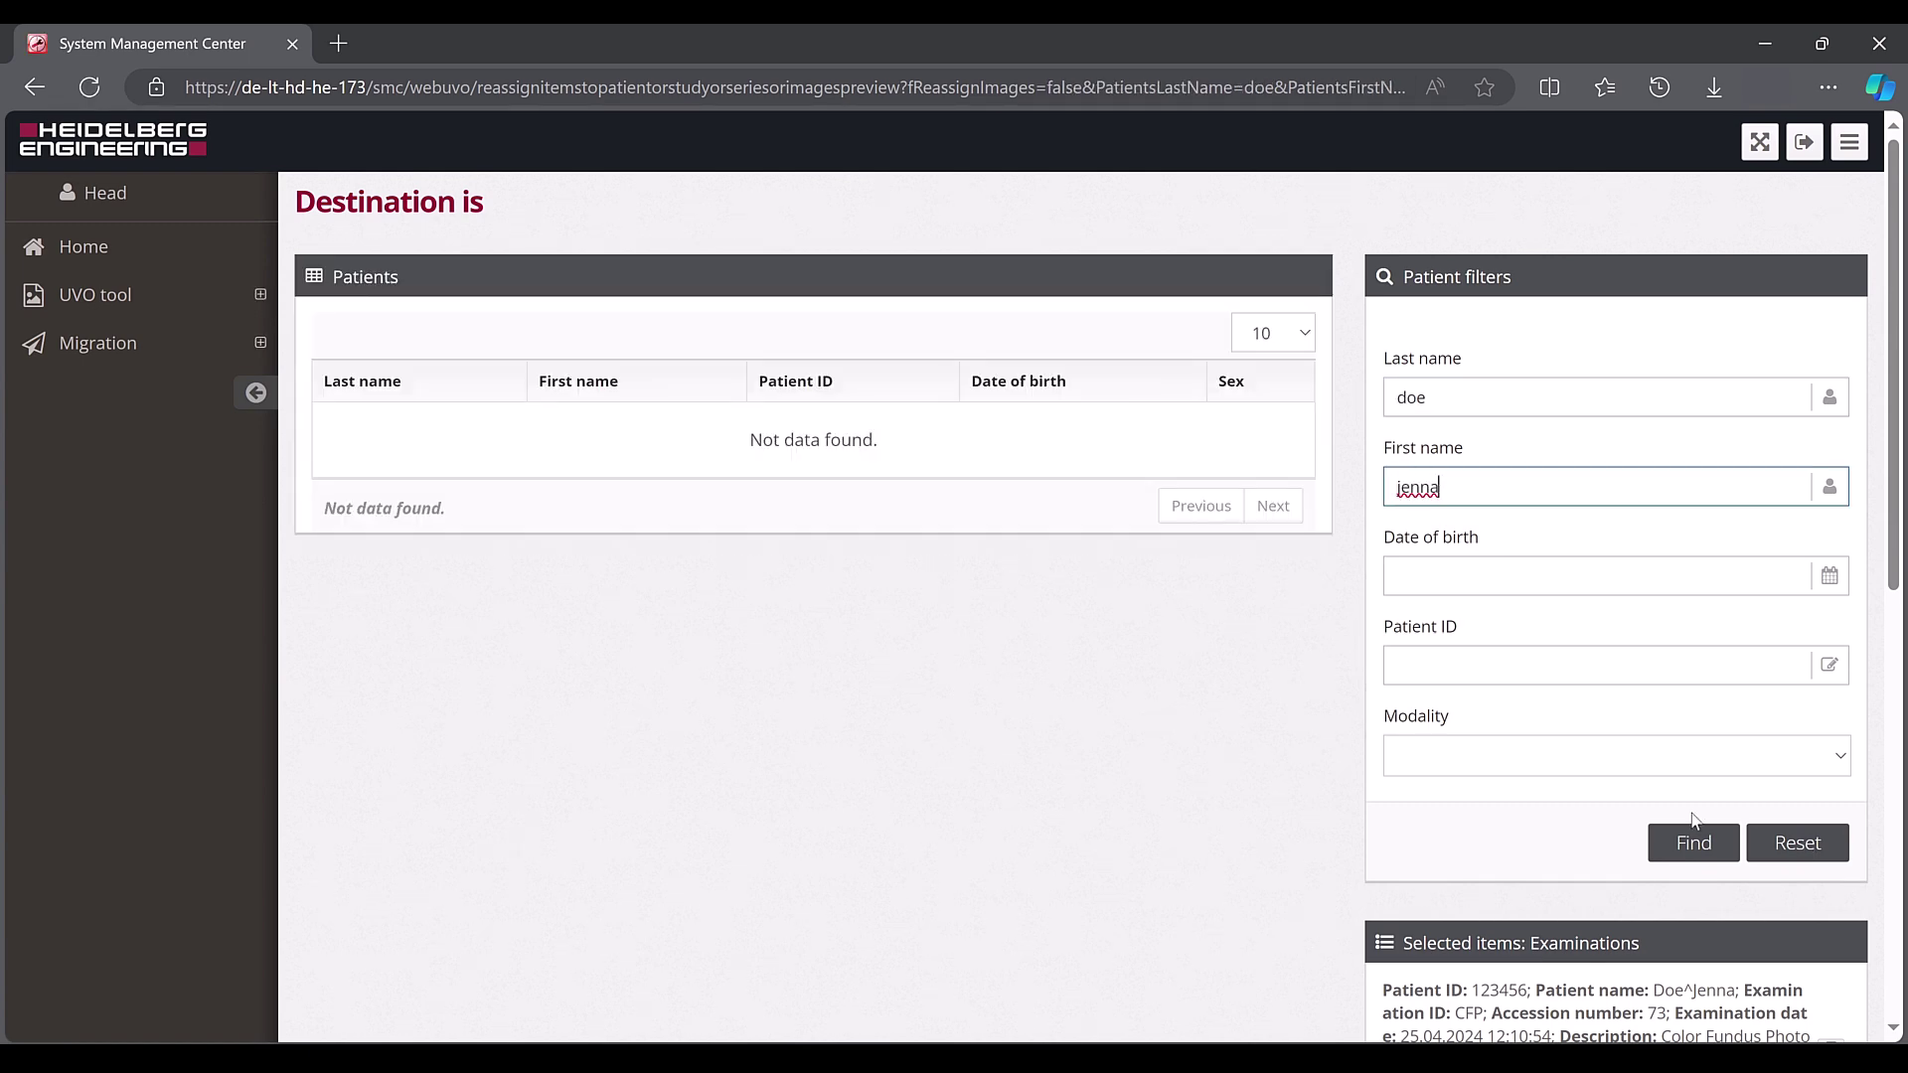
left_click(1694, 844)
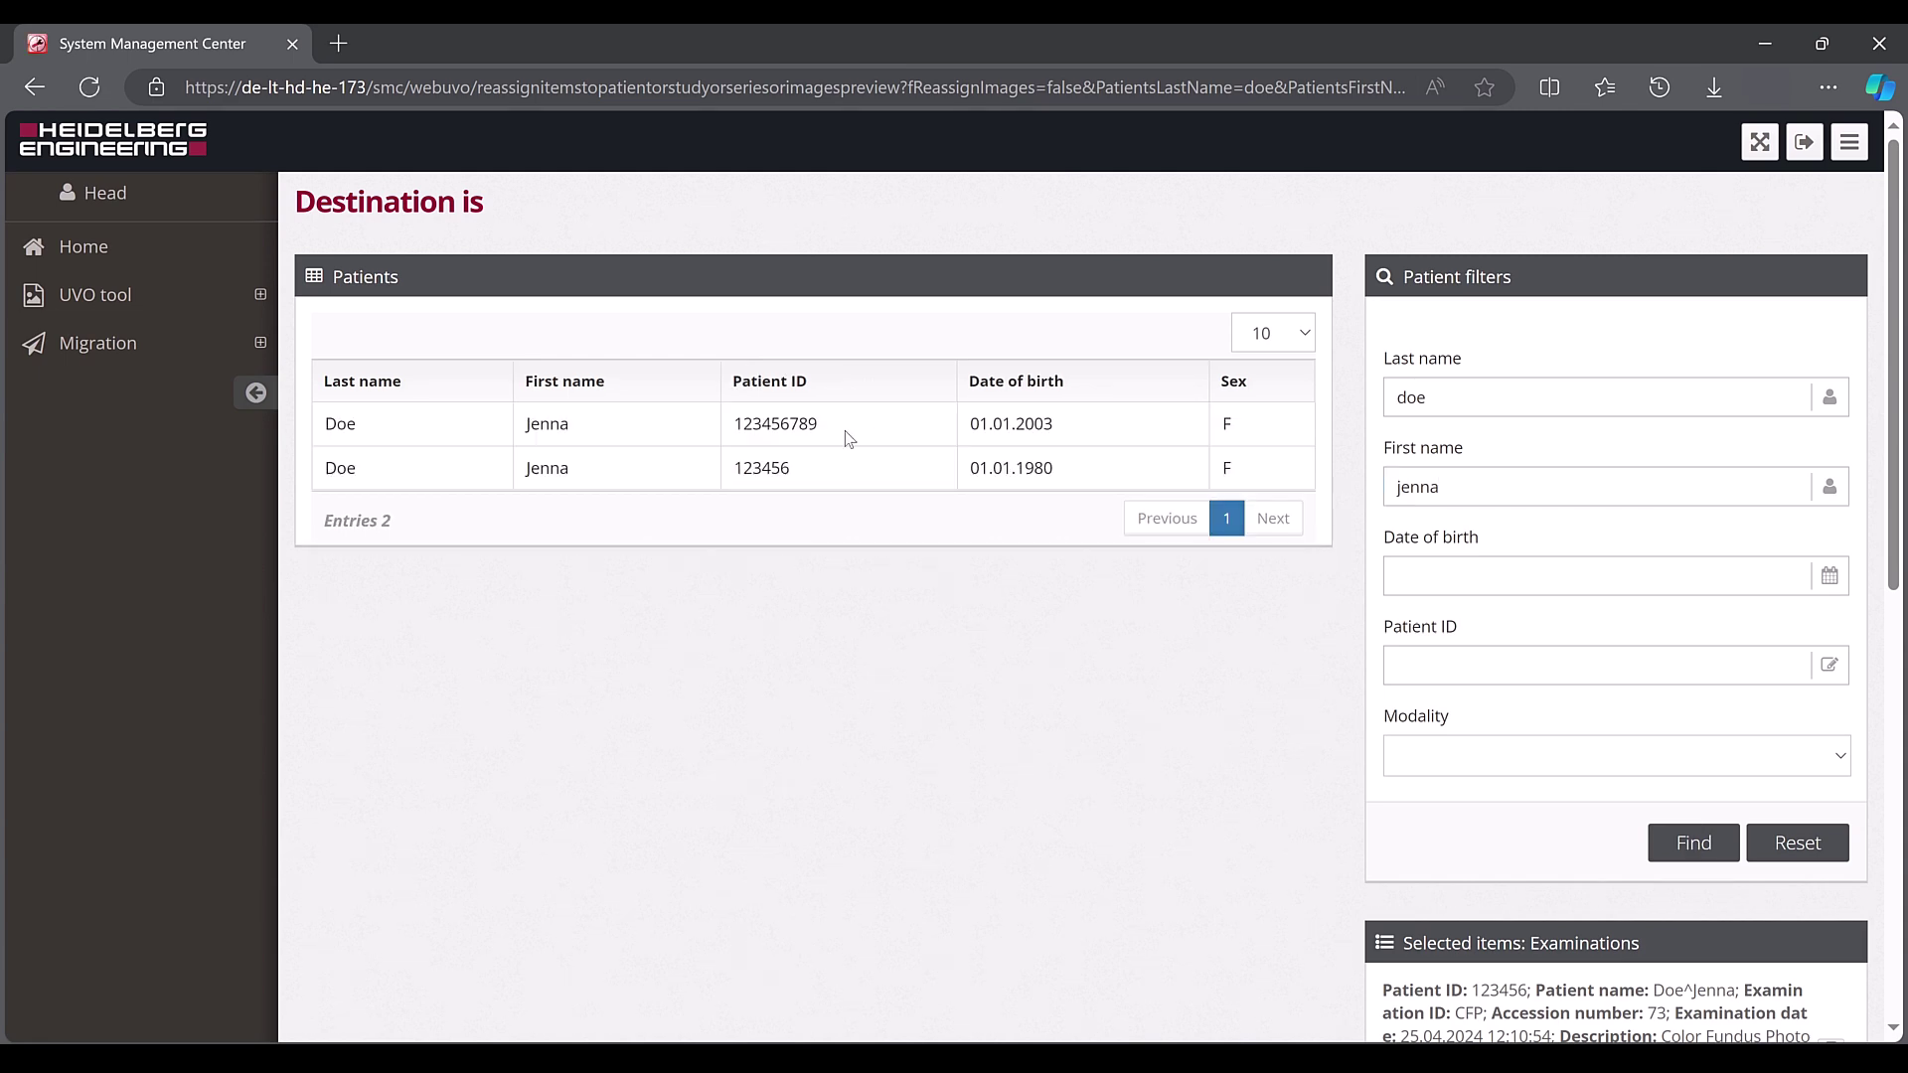
left_click(846, 432)
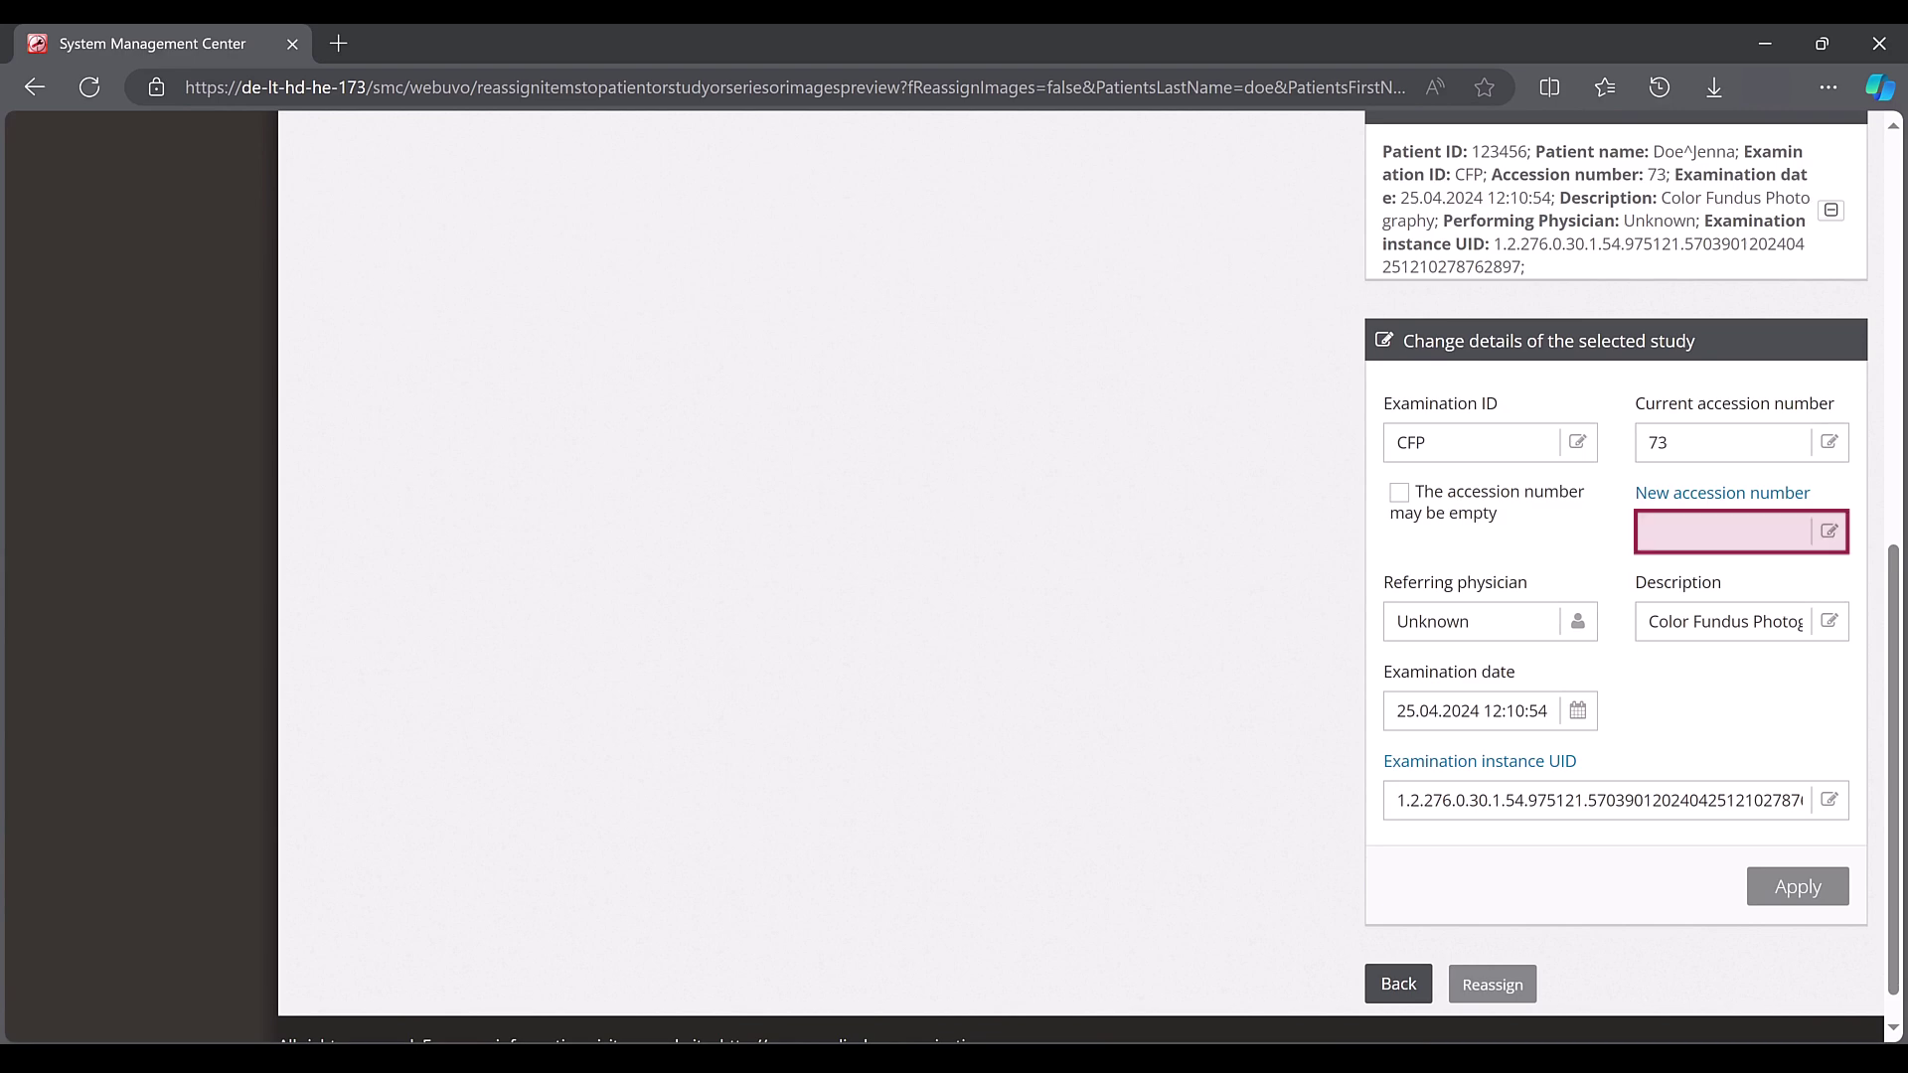
Apply a new accession number to the CFP study and reassign it to the 01.01.2003 patient
left_click(1684, 532)
type("123")
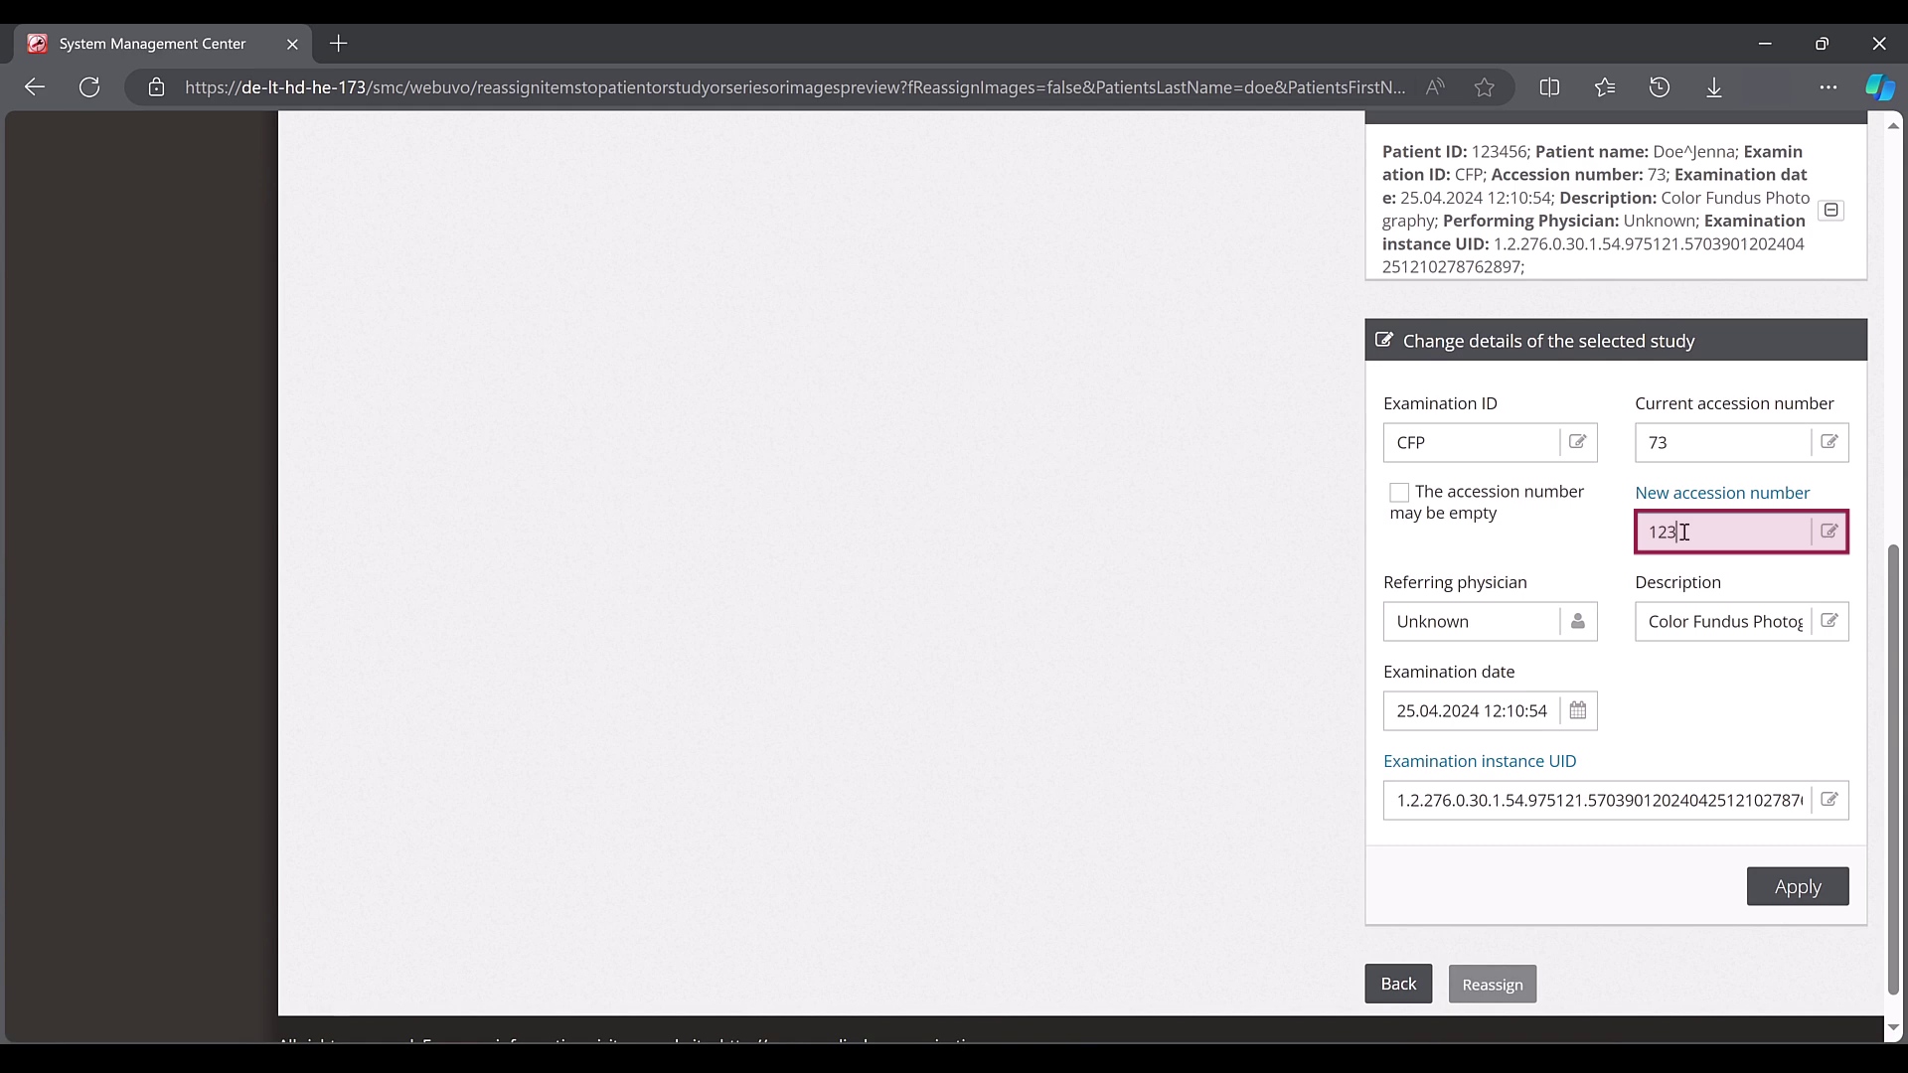
left_click(1783, 894)
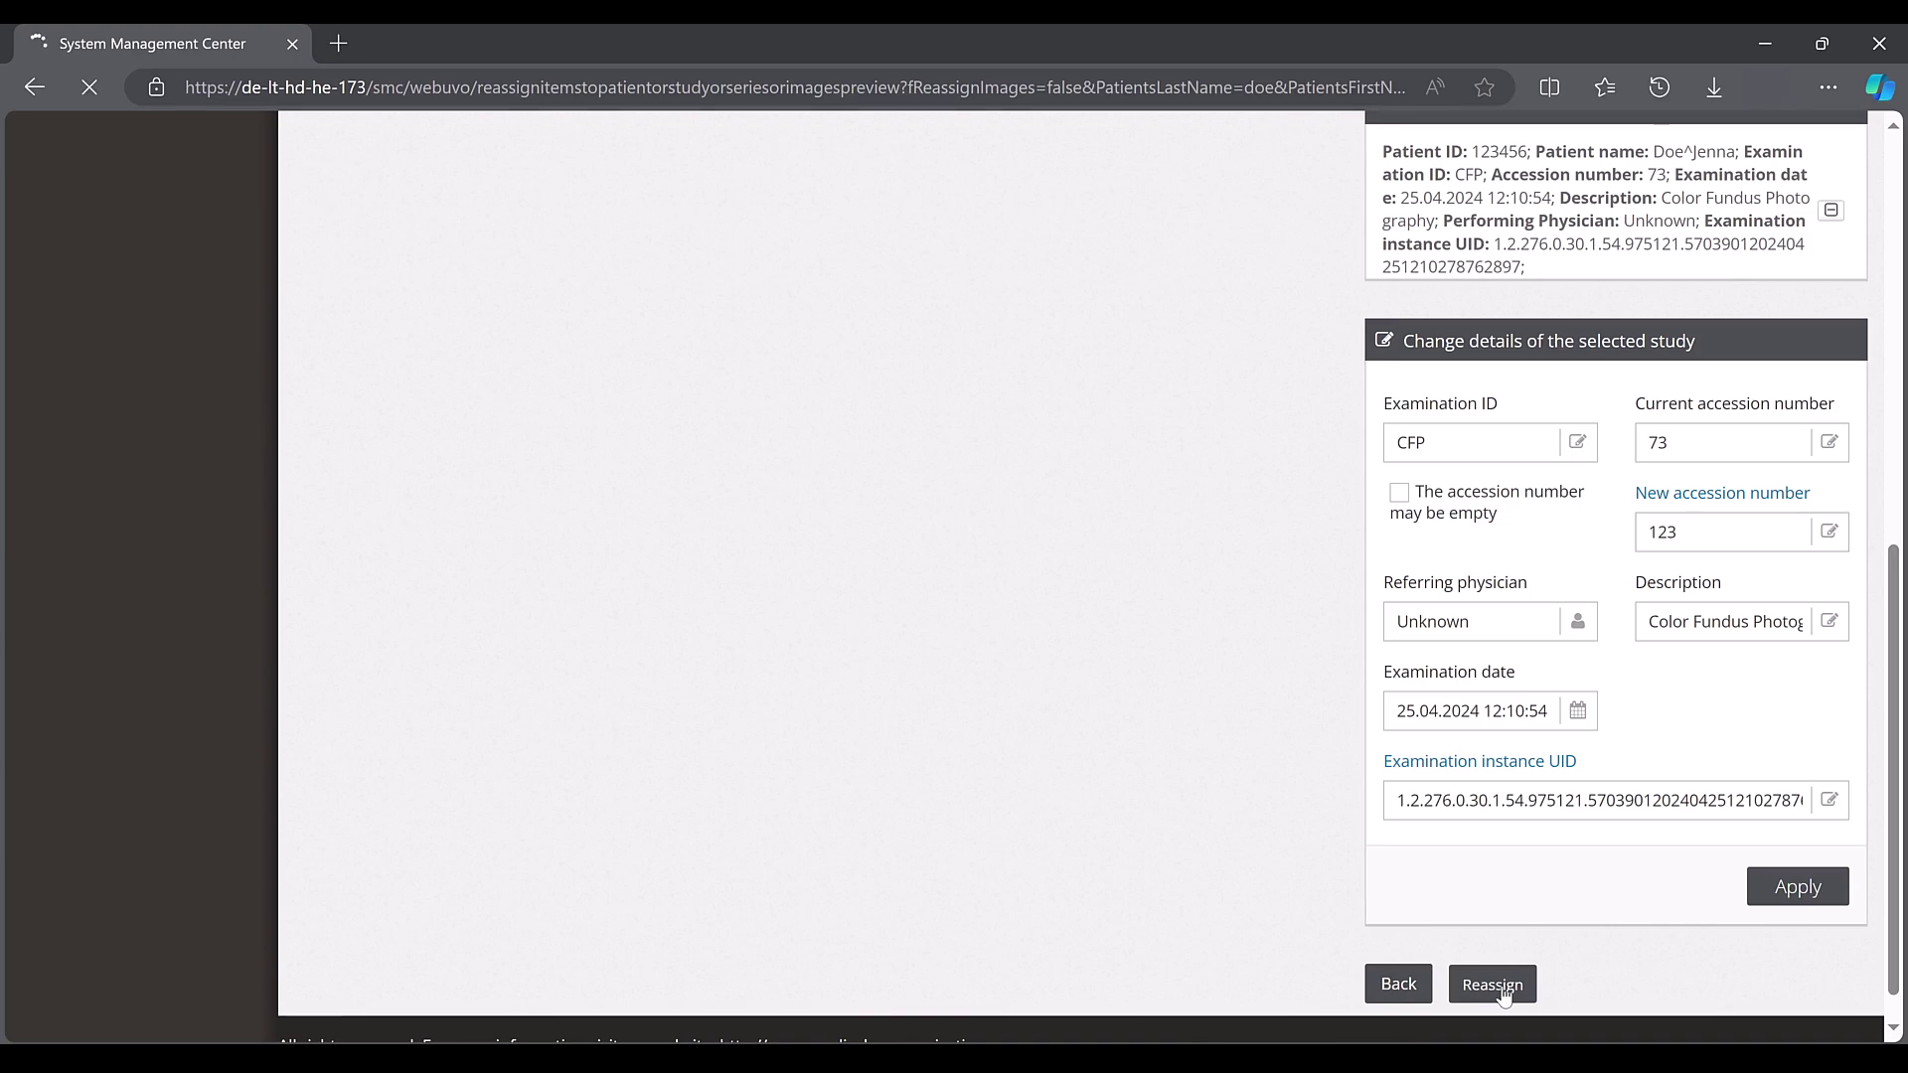
left_click(1493, 984)
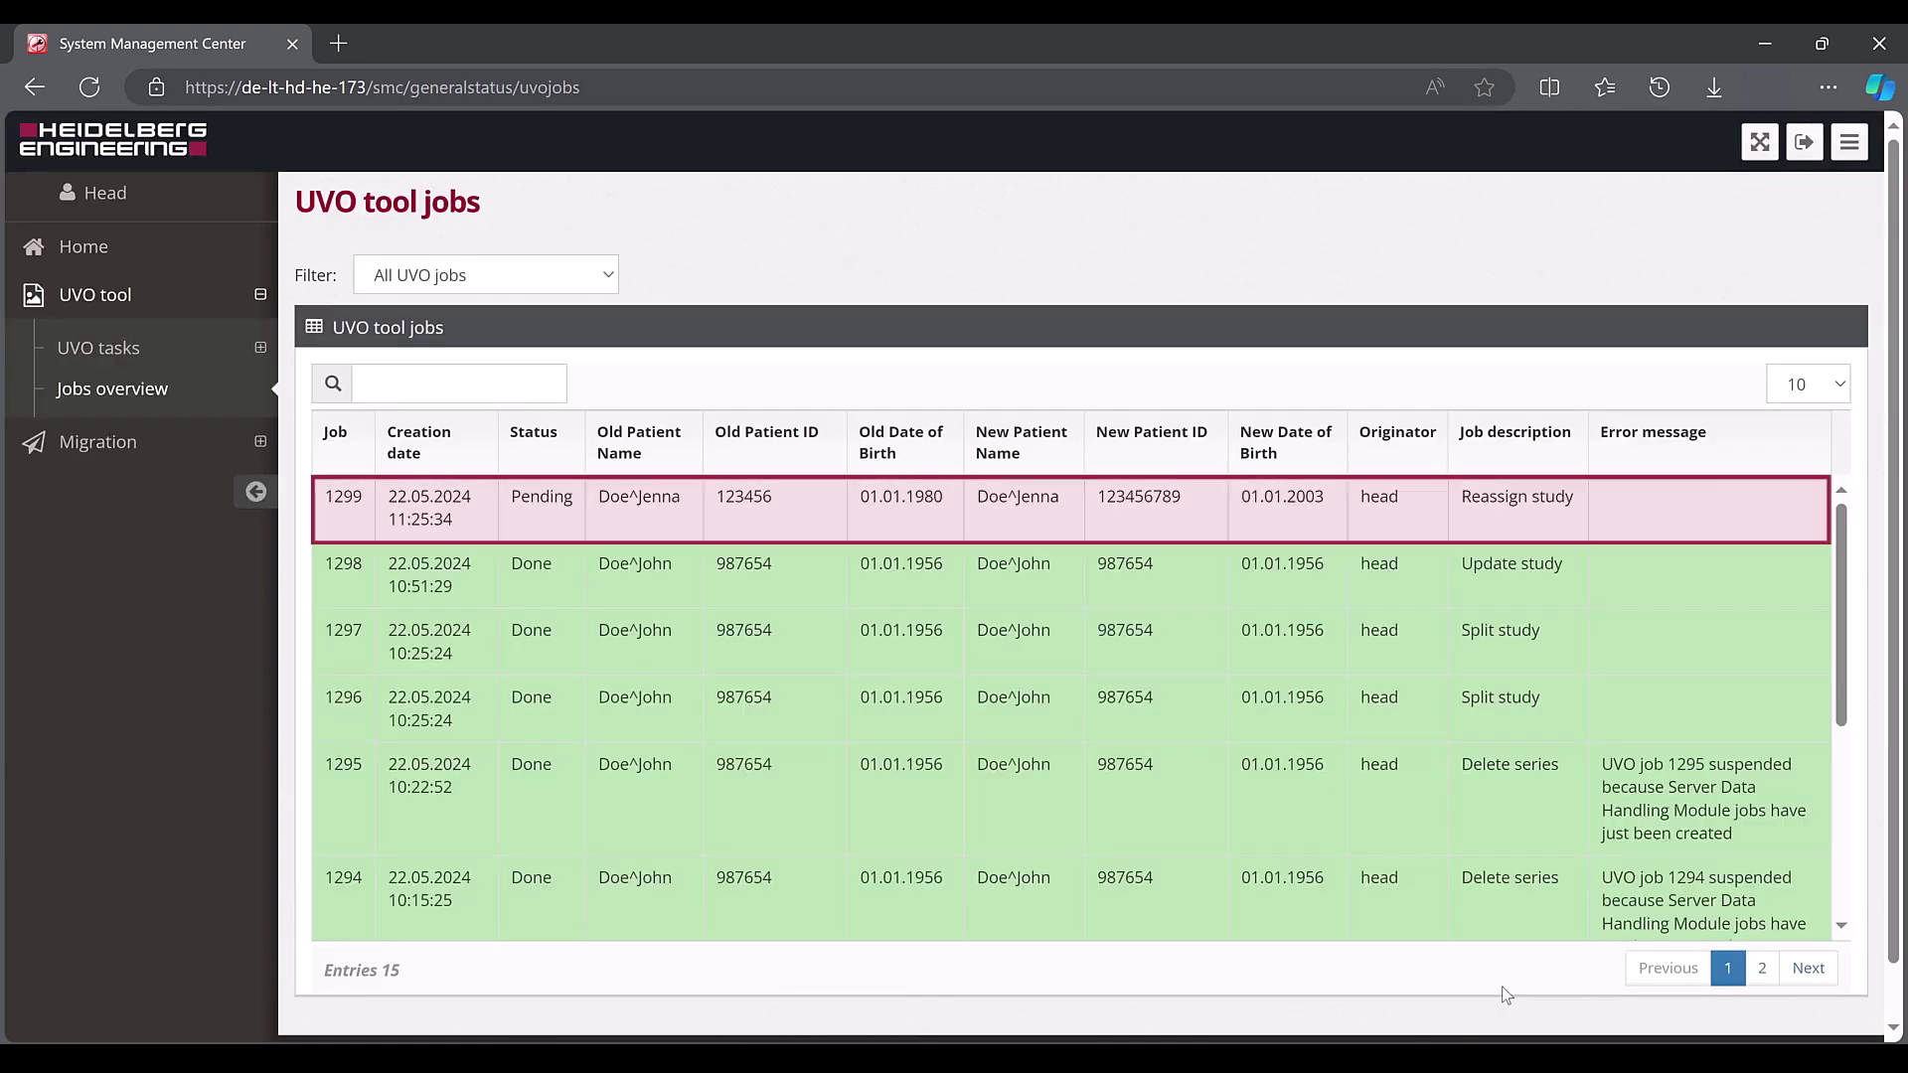